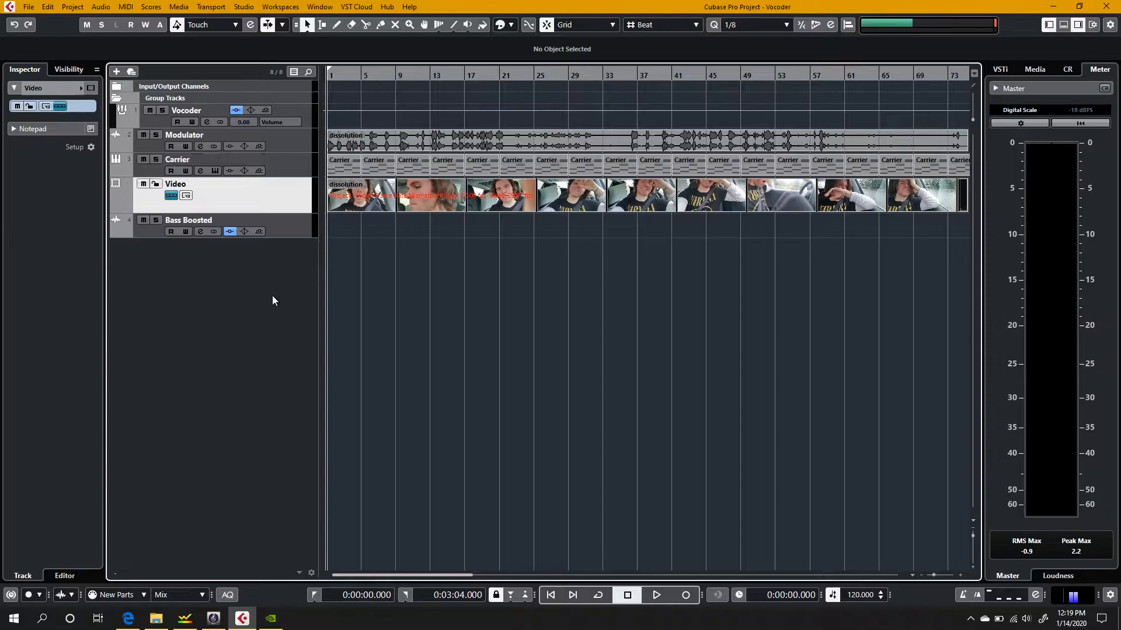
- Open the IL Vocodex insert of the Vocoder group channel and place its window clear of the track list
{"action": "left_click", "coordinate": [206, 123]}
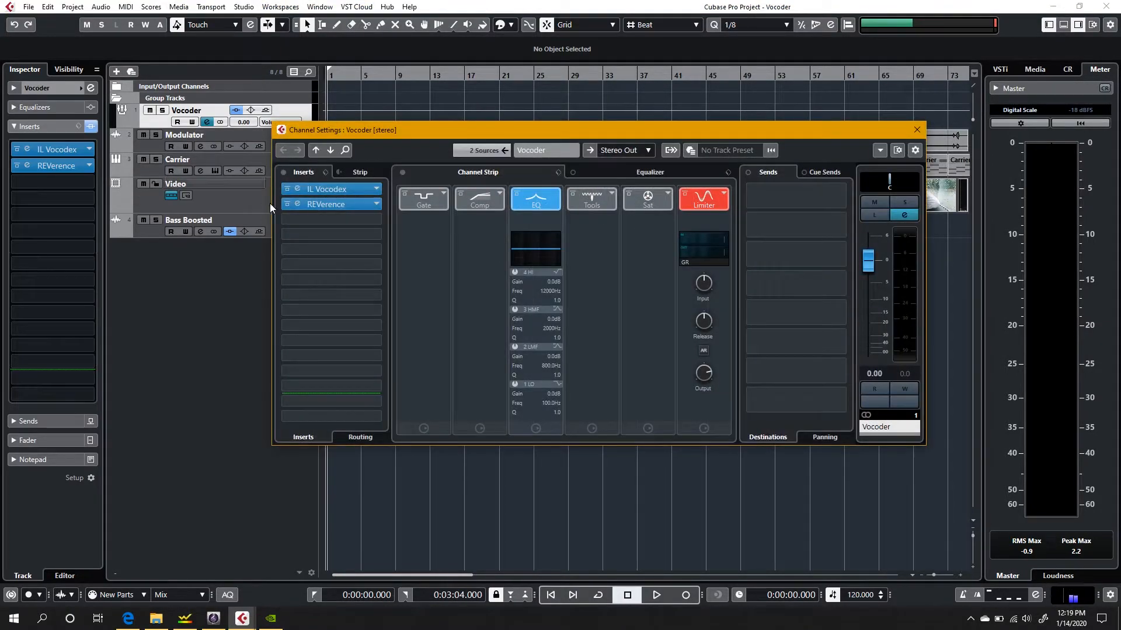
{"action": "left_click", "coordinate": [344, 191]}
{"action": "left_click", "coordinate": [916, 130]}
{"action": "left_click_drag", "start_coordinate": [416, 101], "coordinate": [971, 156]}
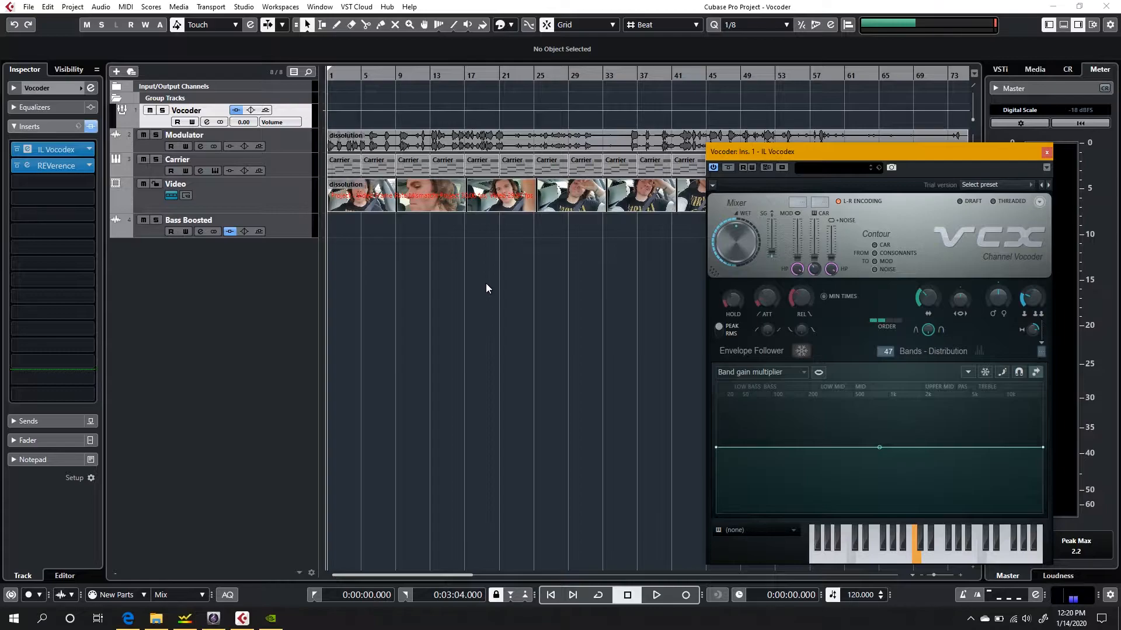
{"action": "left_click_drag", "start_coordinate": [867, 149], "coordinate": [875, 144]}
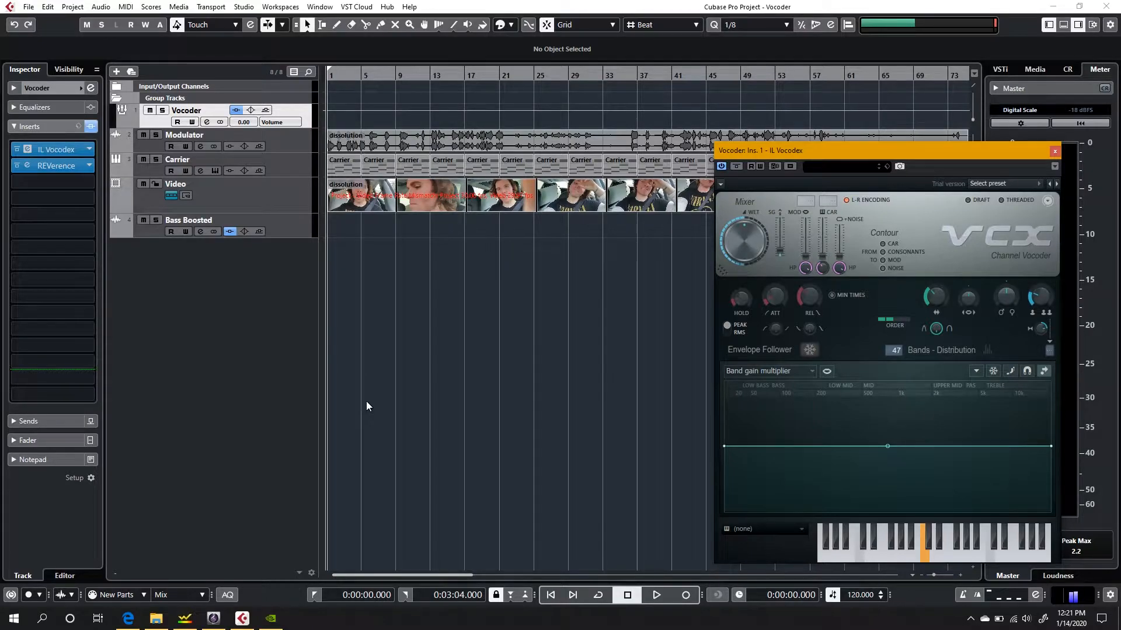
- Play the opening of the project to hear the vocoder effect, stop playback and return to the project start
{"action": "key", "text": "space"}
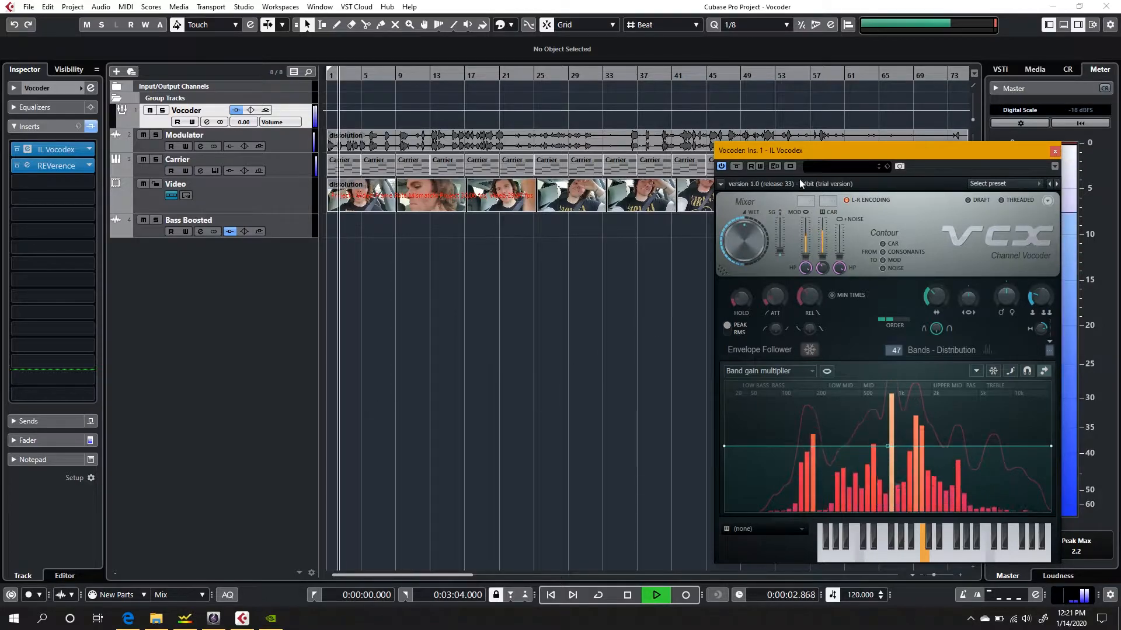
{"action": "left_click_drag", "start_coordinate": [817, 156], "coordinate": [706, 145]}
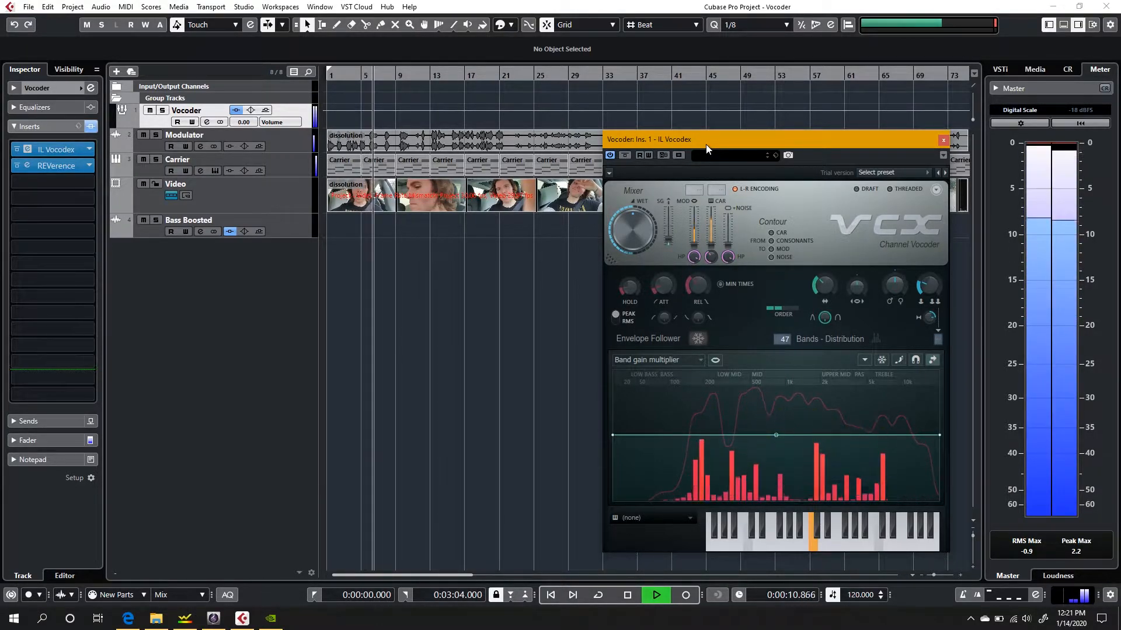
{"action": "key", "text": "space"}
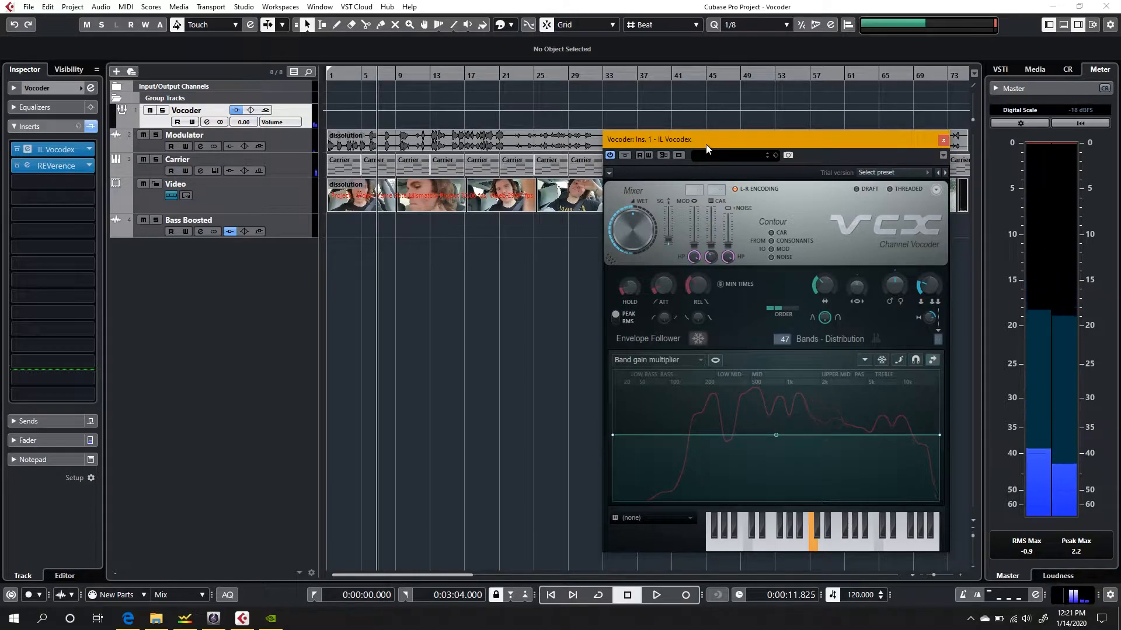
{"action": "left_click", "coordinate": [314, 595]}
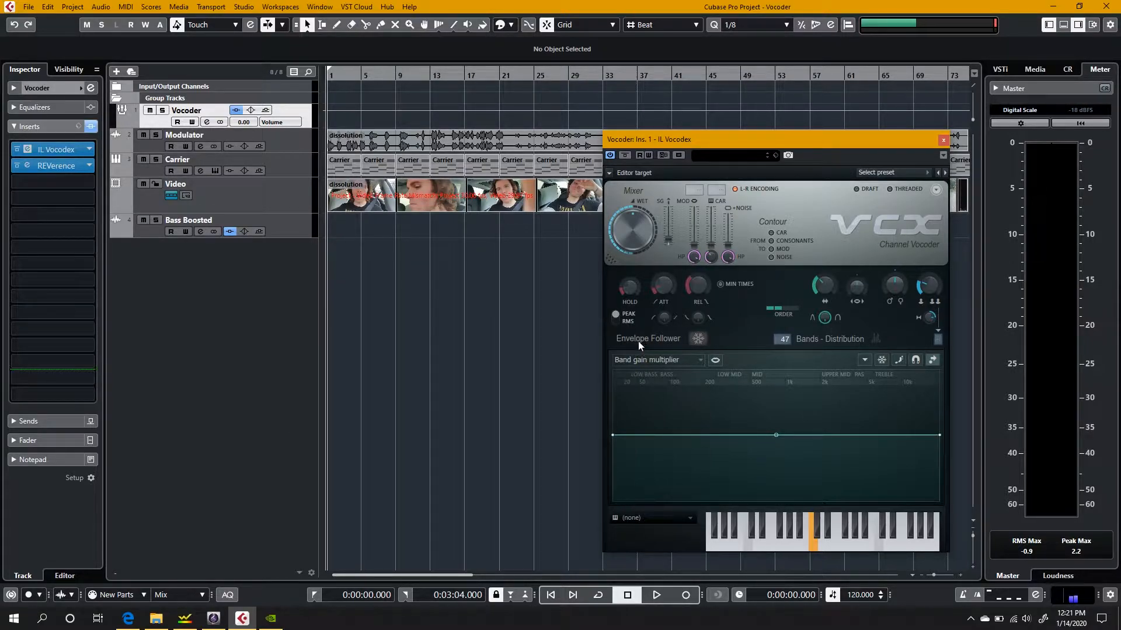
{"action": "right_click", "coordinate": [228, 278]}
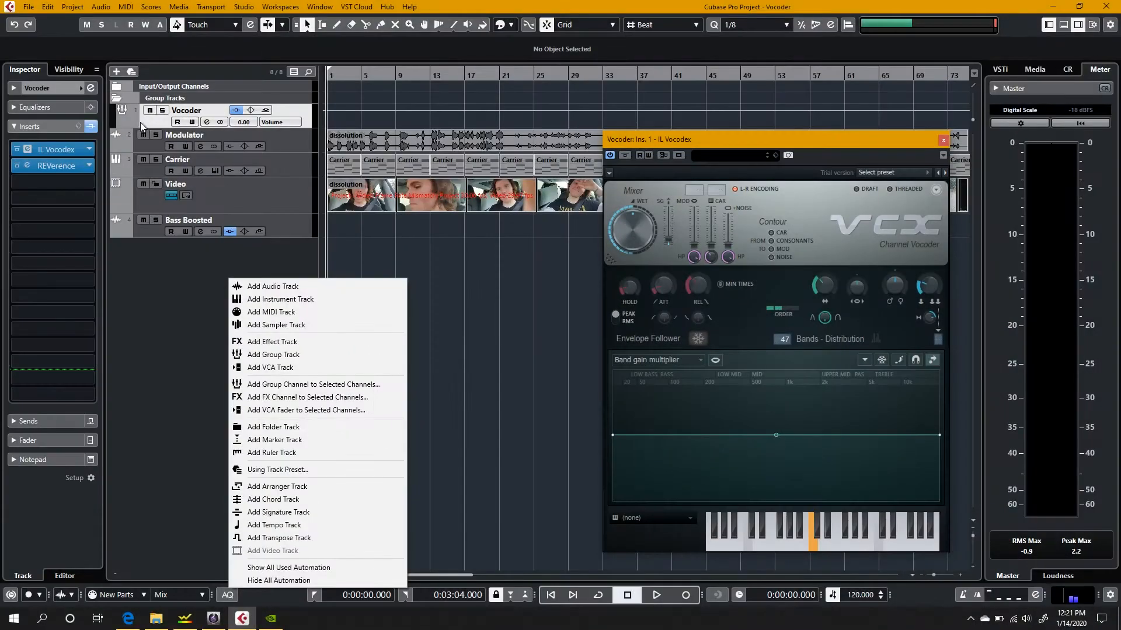
{"action": "left_click", "coordinate": [140, 121]}
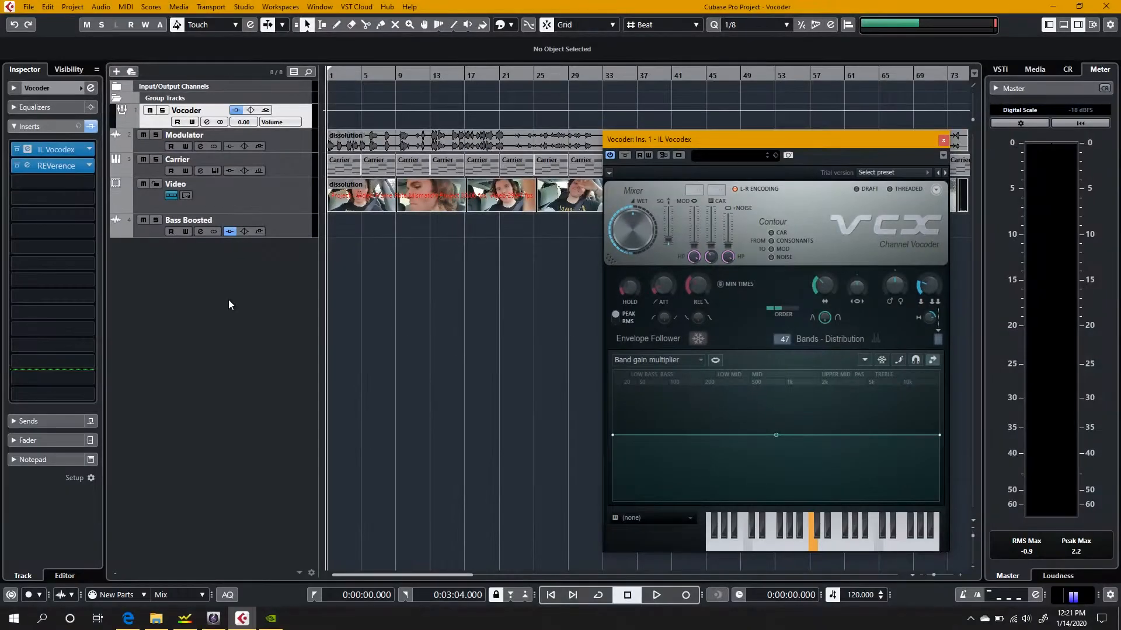
{"action": "right_click", "coordinate": [229, 300]}
{"action": "left_click", "coordinate": [263, 373]}
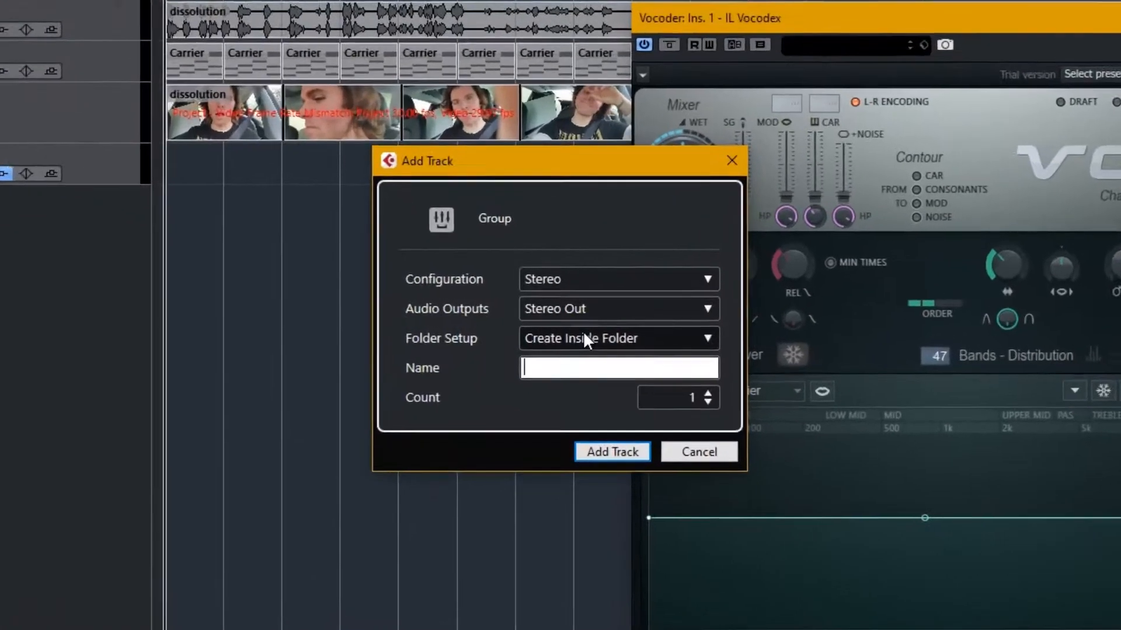
{"action": "left_click", "coordinate": [583, 339]}
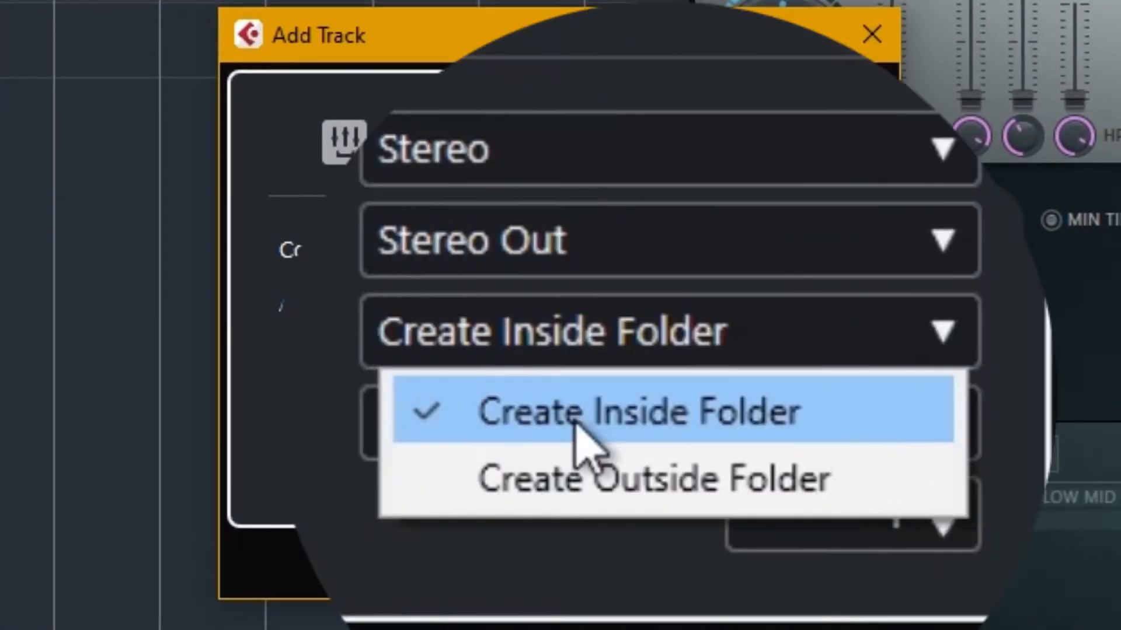
{"action": "left_click", "coordinate": [589, 365]}
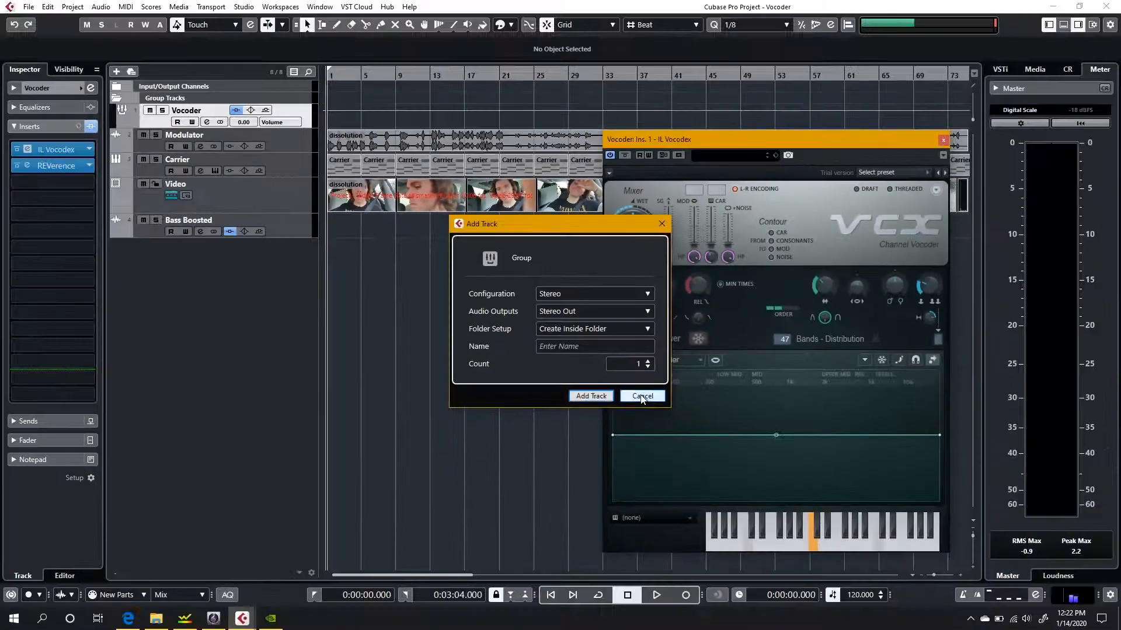
{"action": "left_click", "coordinate": [641, 396]}
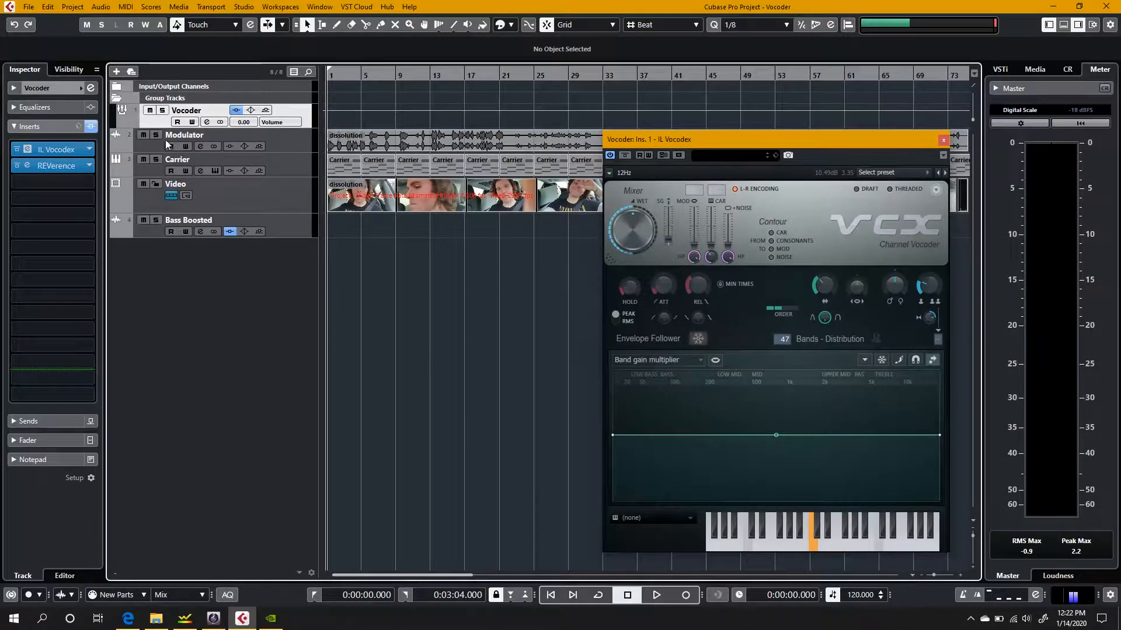
- Examine the Vocoder group channel's insert effects and locate IL Vocodex among the Other plug-ins for its first slot
{"action": "left_click", "coordinate": [130, 101]}
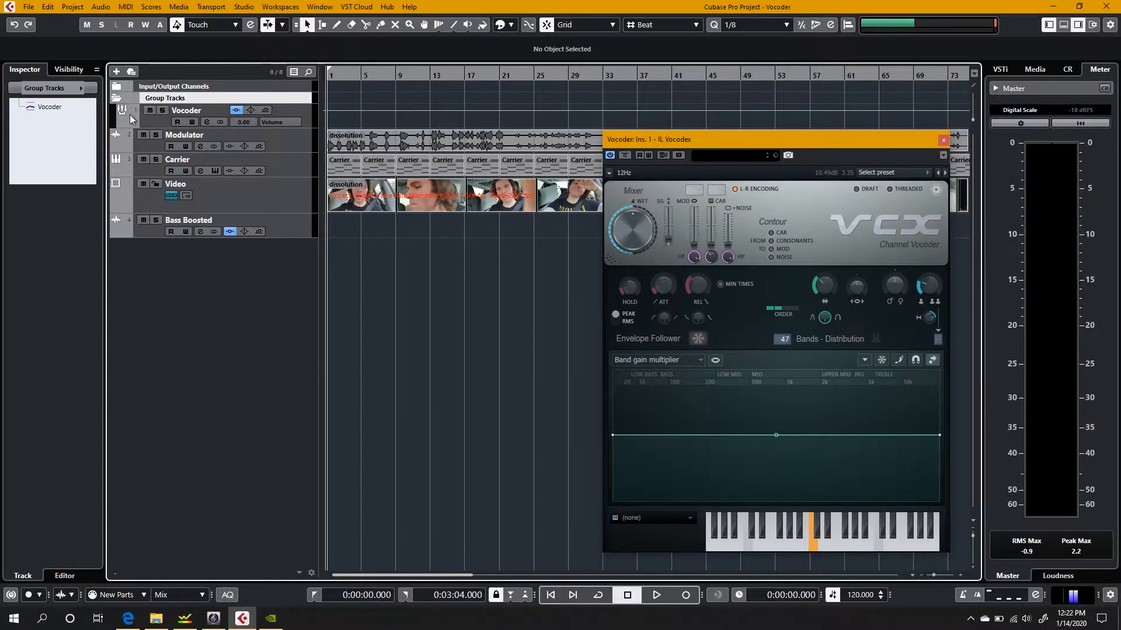
{"action": "left_click", "coordinate": [130, 114]}
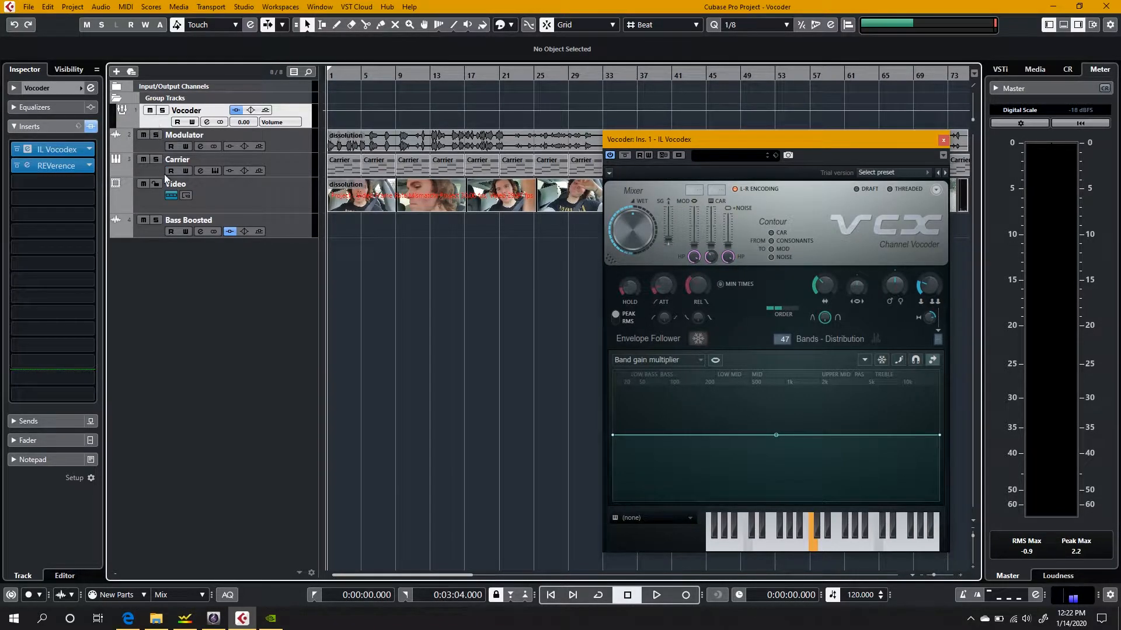
{"action": "left_click", "coordinate": [206, 123]}
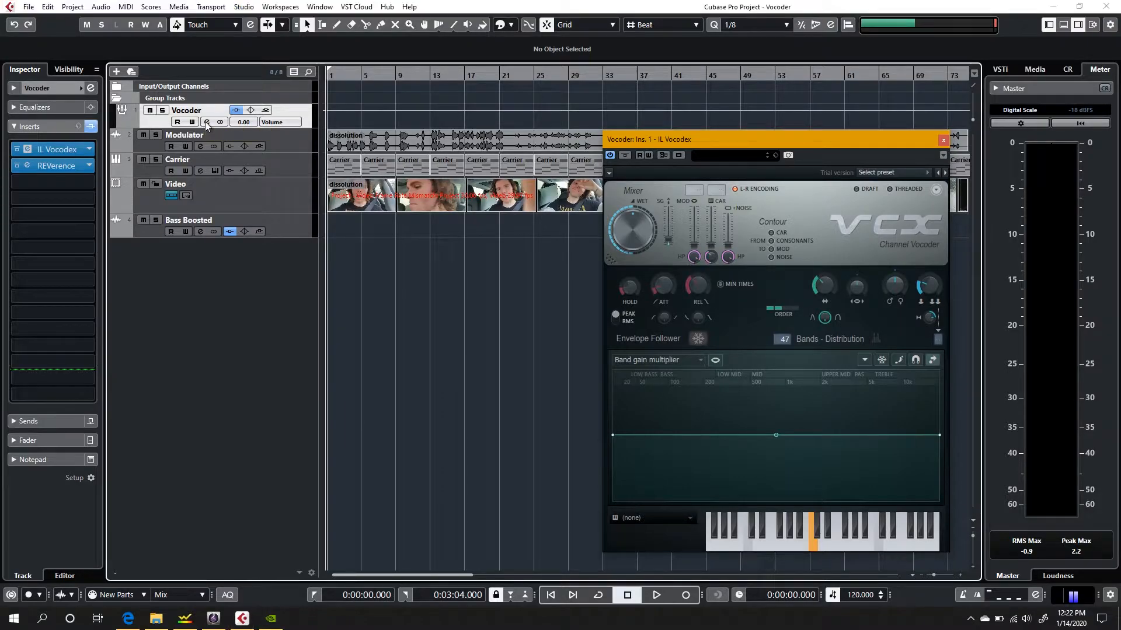
{"action": "left_click", "coordinate": [376, 192]}
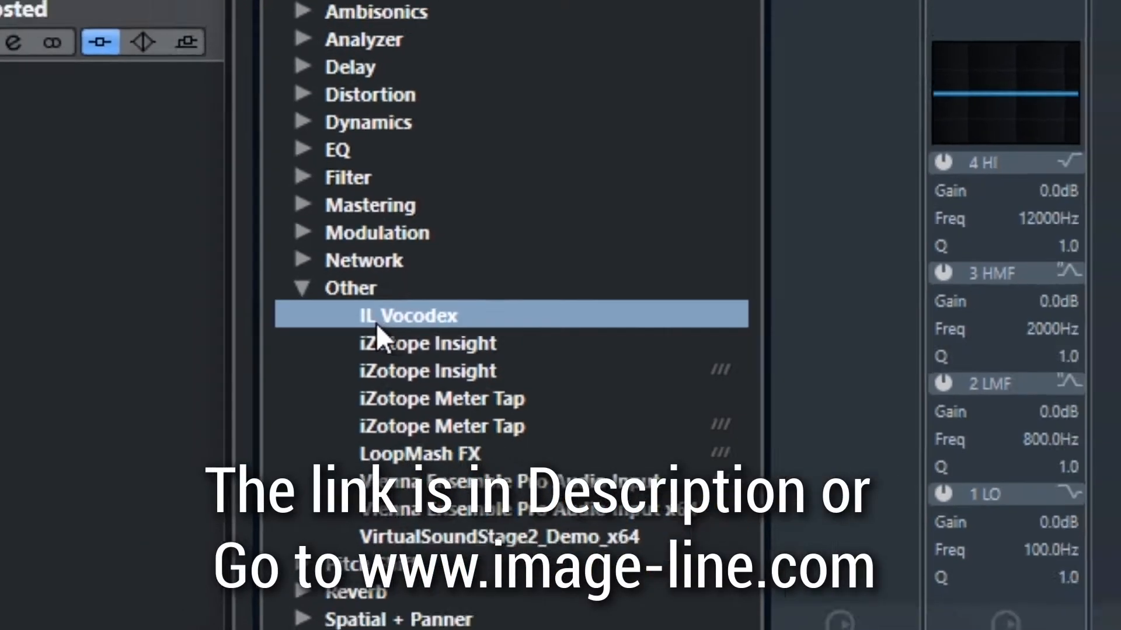
{"action": "left_click", "coordinate": [389, 318]}
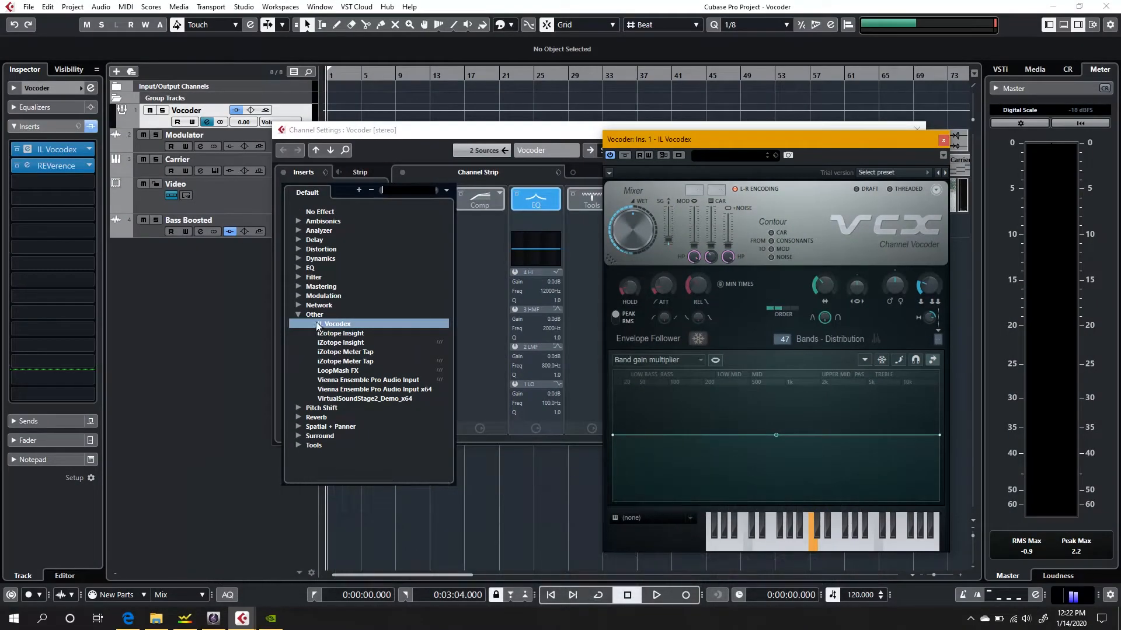
{"action": "left_click", "coordinate": [402, 139]}
{"action": "left_click_drag", "start_coordinate": [671, 138], "coordinate": [685, 132]}
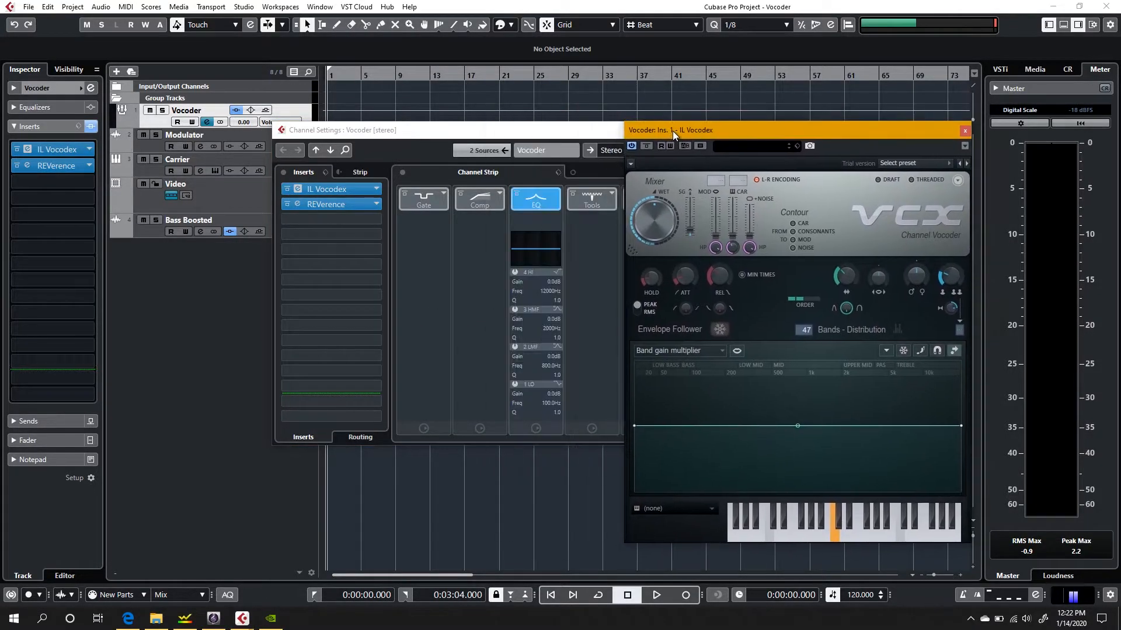
{"action": "left_click", "coordinate": [281, 131]}
{"action": "left_click", "coordinate": [281, 131]}
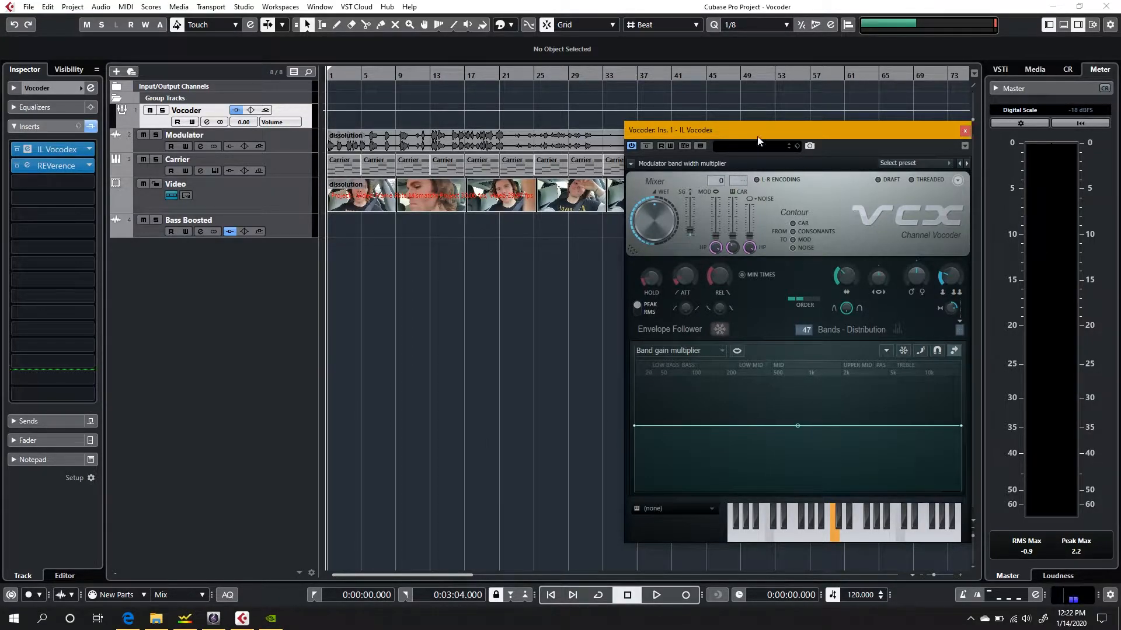
- Select the Modulator track and its dissolution audio event to review the vocal source and its routing
{"action": "left_click", "coordinate": [299, 152]}
{"action": "left_click", "coordinate": [296, 146]}
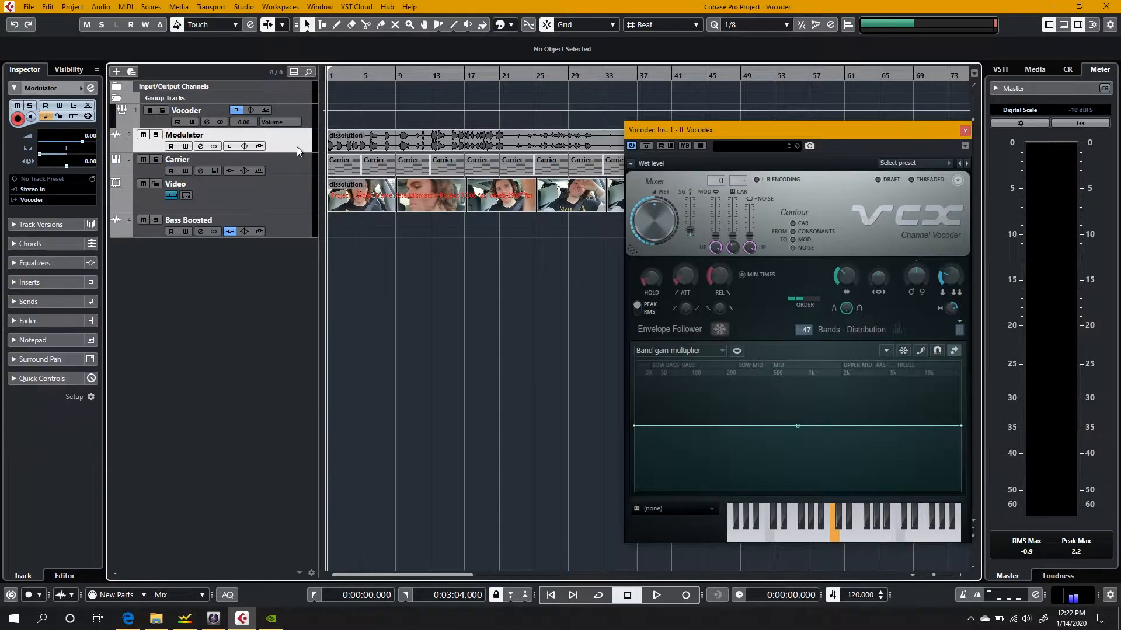
{"action": "left_click", "coordinate": [350, 145]}
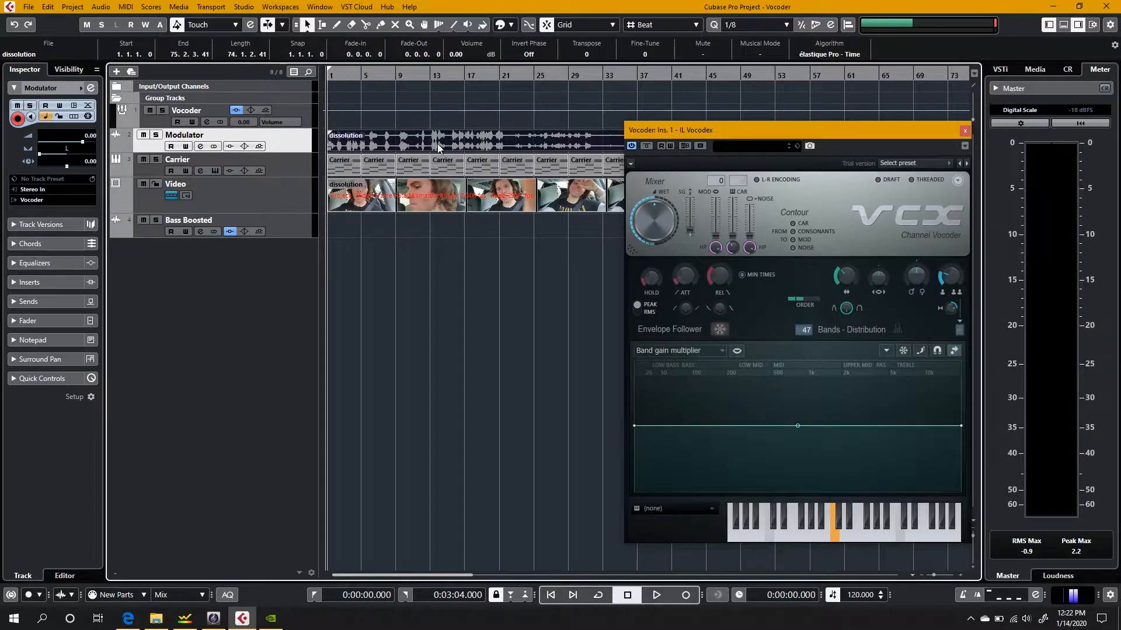
- Review the Nexus instrument on the Carrier track, then close its window
{"action": "left_click", "coordinate": [269, 173]}
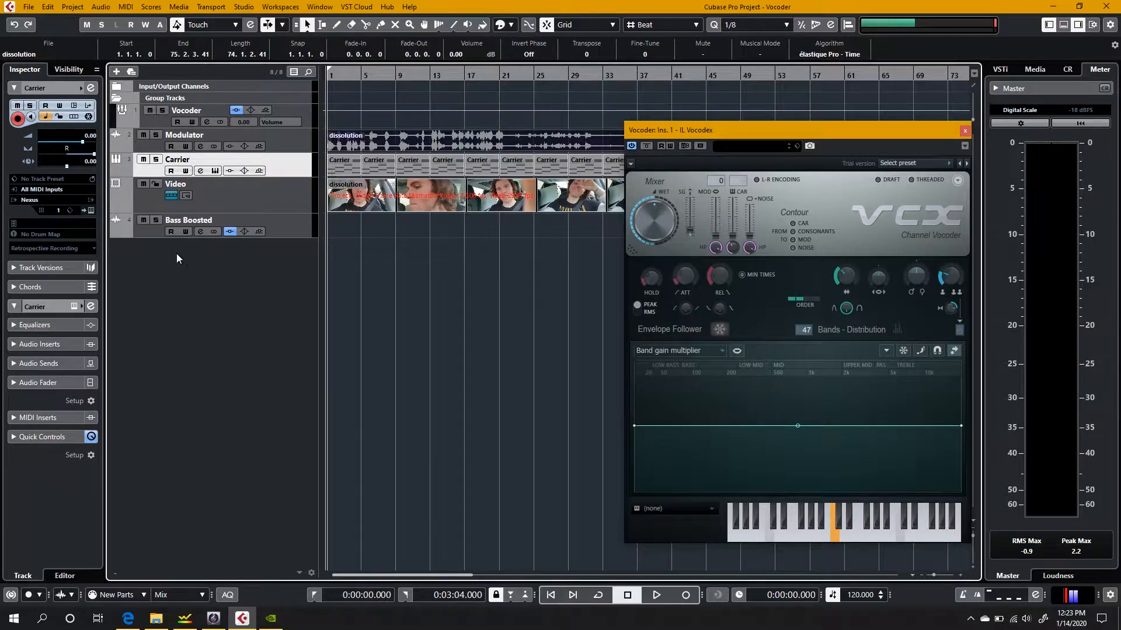
{"action": "left_click", "coordinate": [213, 170]}
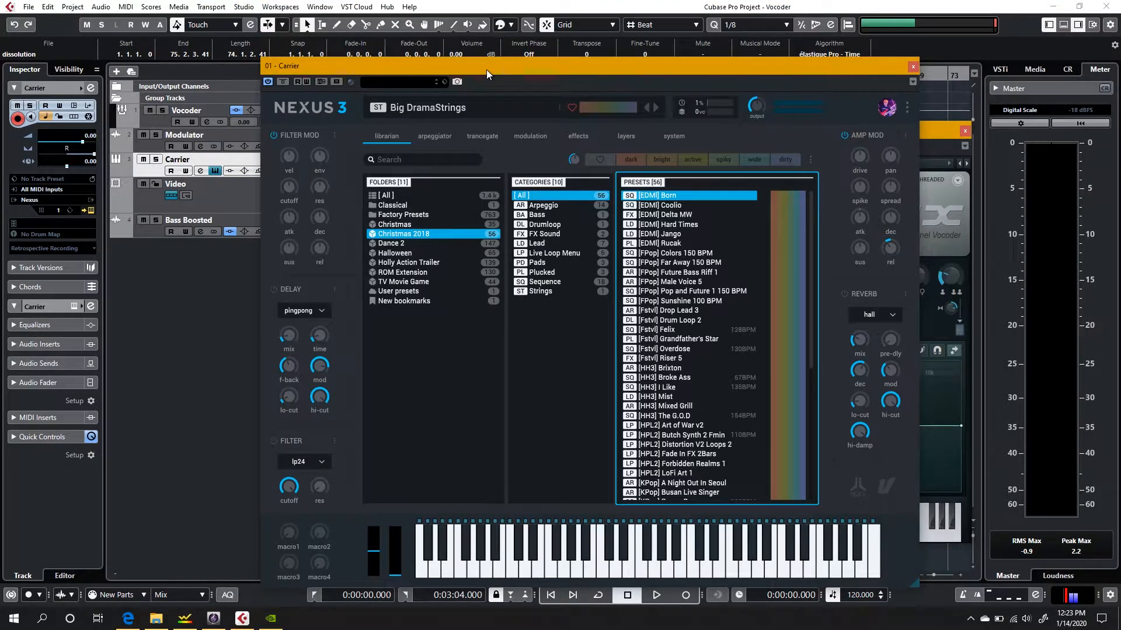
{"action": "left_click_drag", "start_coordinate": [486, 69], "coordinate": [425, 58]}
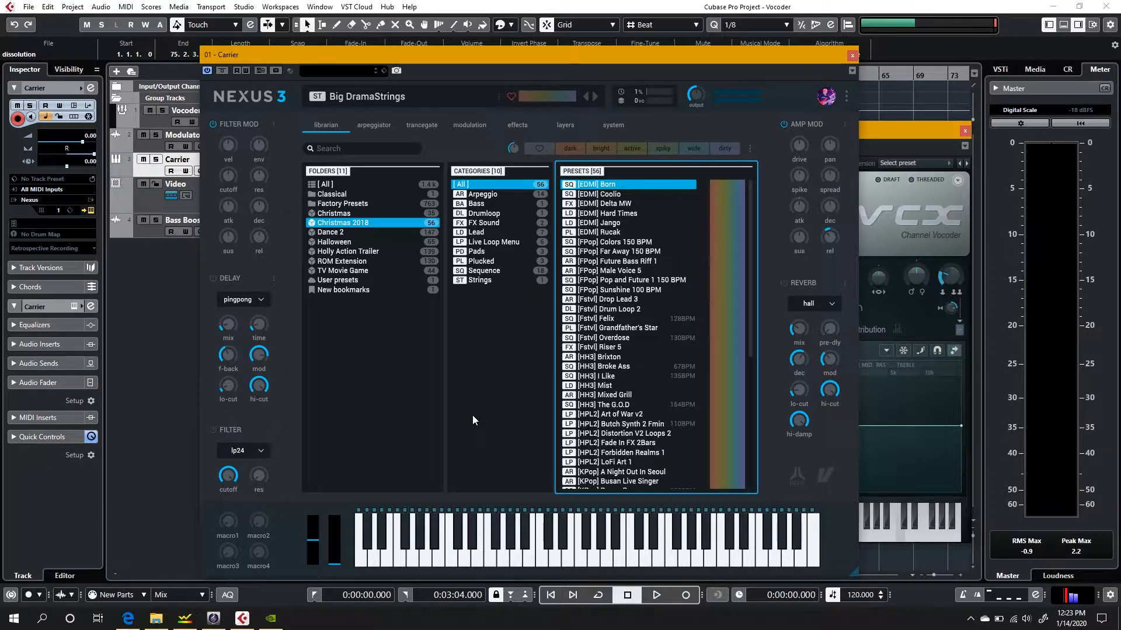
{"action": "left_click_drag", "start_coordinate": [730, 52], "coordinate": [722, 52]}
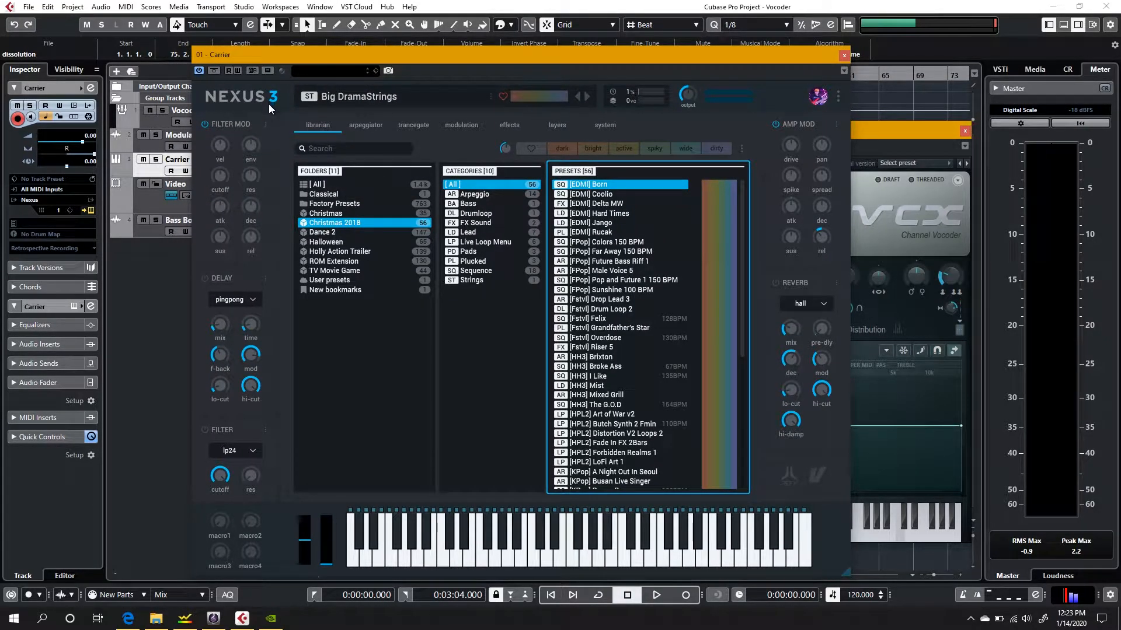
{"action": "left_click", "coordinate": [844, 55]}
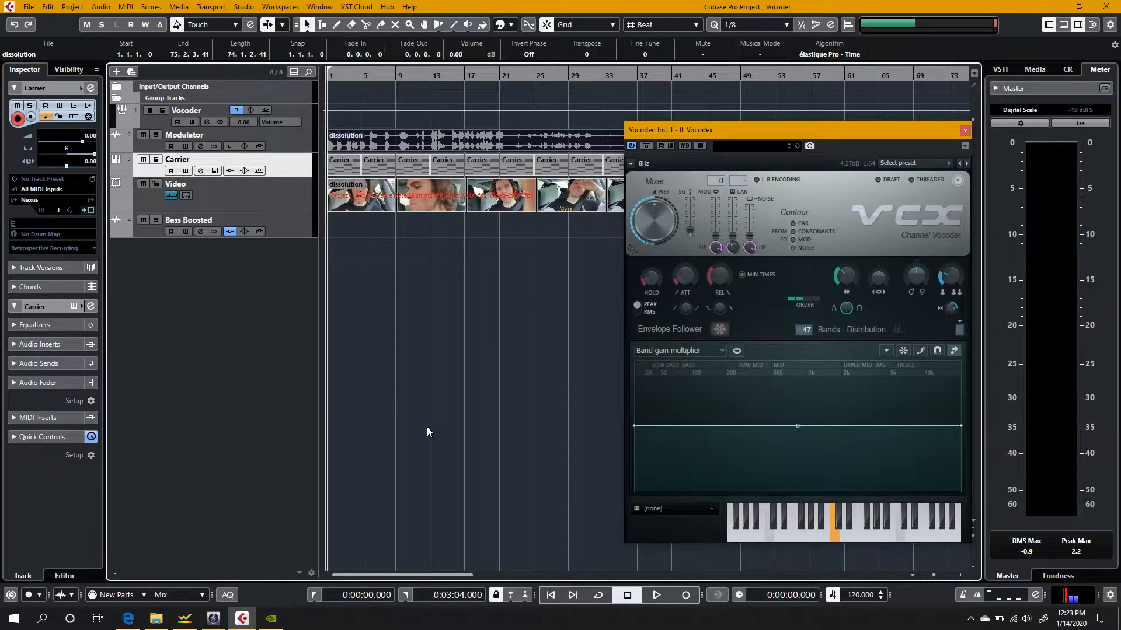
- Check the panning of the Modulator and Carrier channels in the MixConsole, then close the mixer view
{"action": "left_click", "coordinate": [286, 142]}
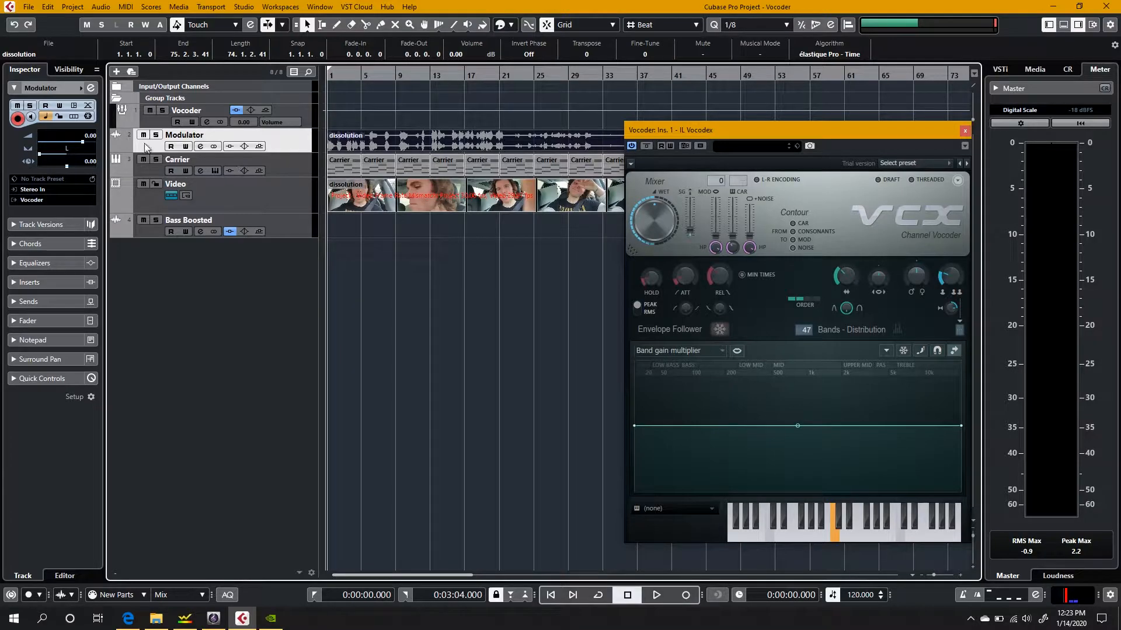
{"action": "left_click", "coordinate": [1063, 25]}
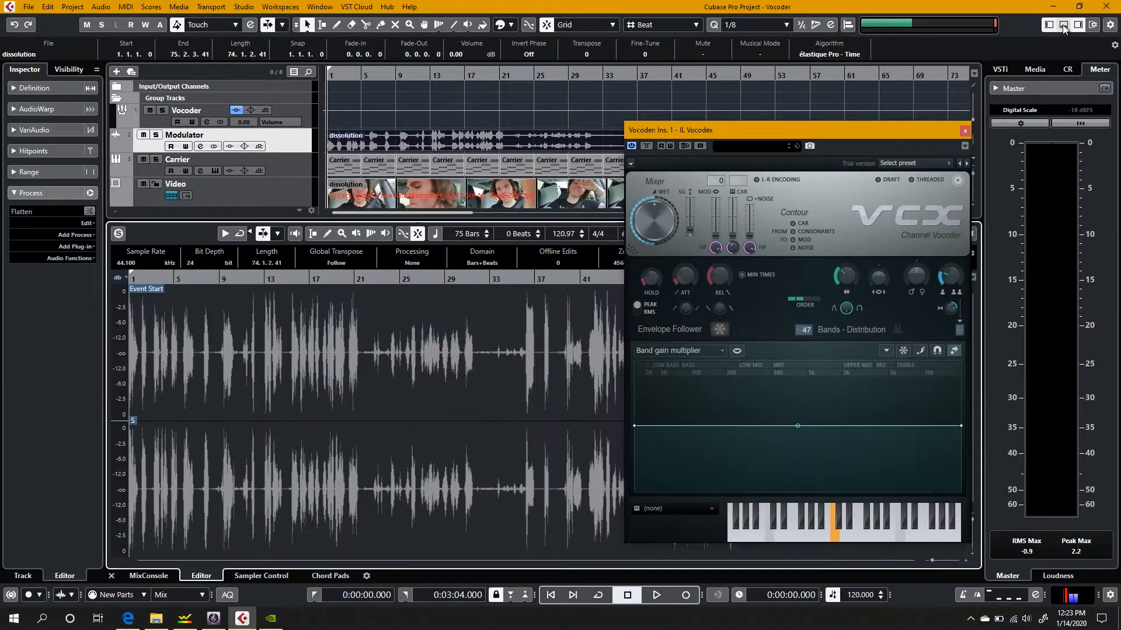
{"action": "left_click", "coordinate": [151, 576]}
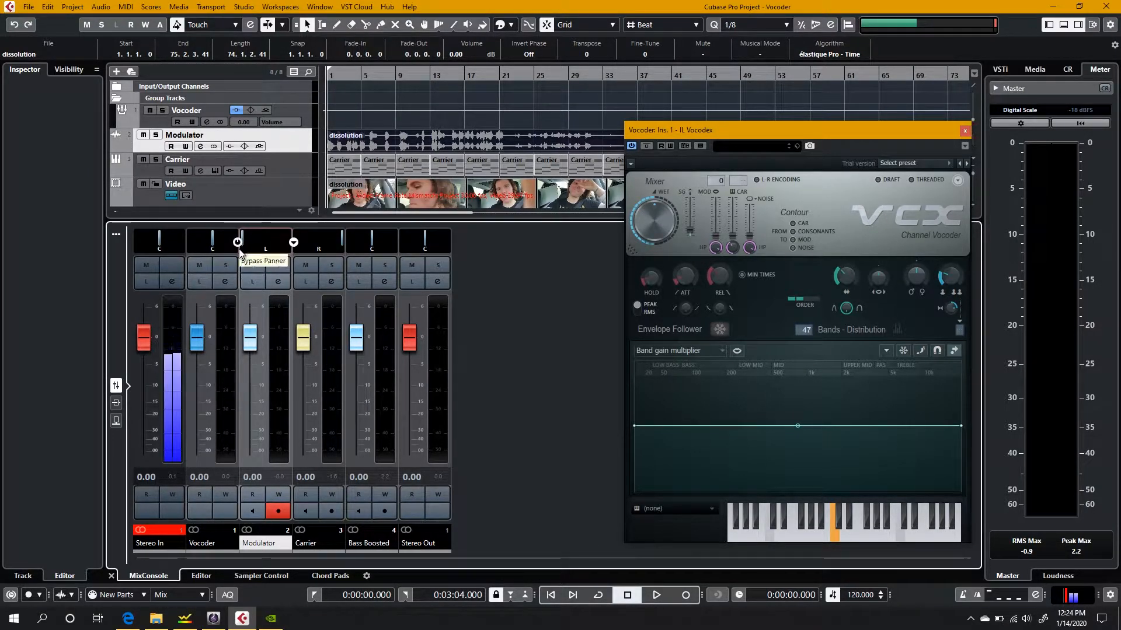
{"action": "left_click", "coordinate": [303, 160]}
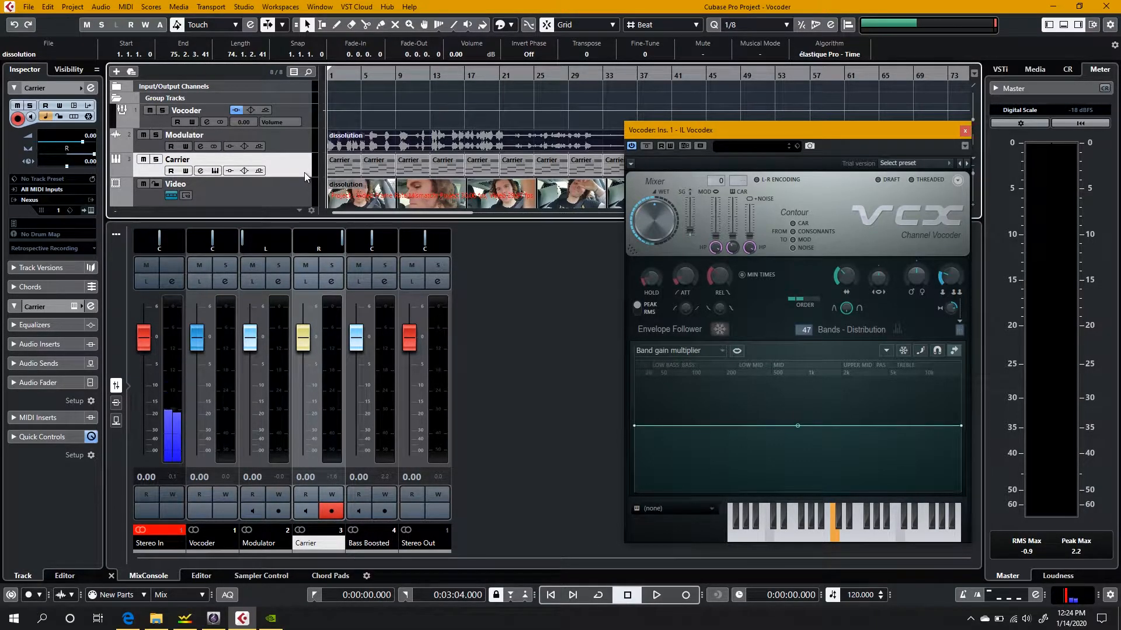
{"action": "mouse_move", "coordinate": [343, 244]}
{"action": "left_mouse_down"}
{"action": "mouse_move", "coordinate": [301, 247]}
{"action": "mouse_move", "coordinate": [345, 240]}
{"action": "left_mouse_up"}
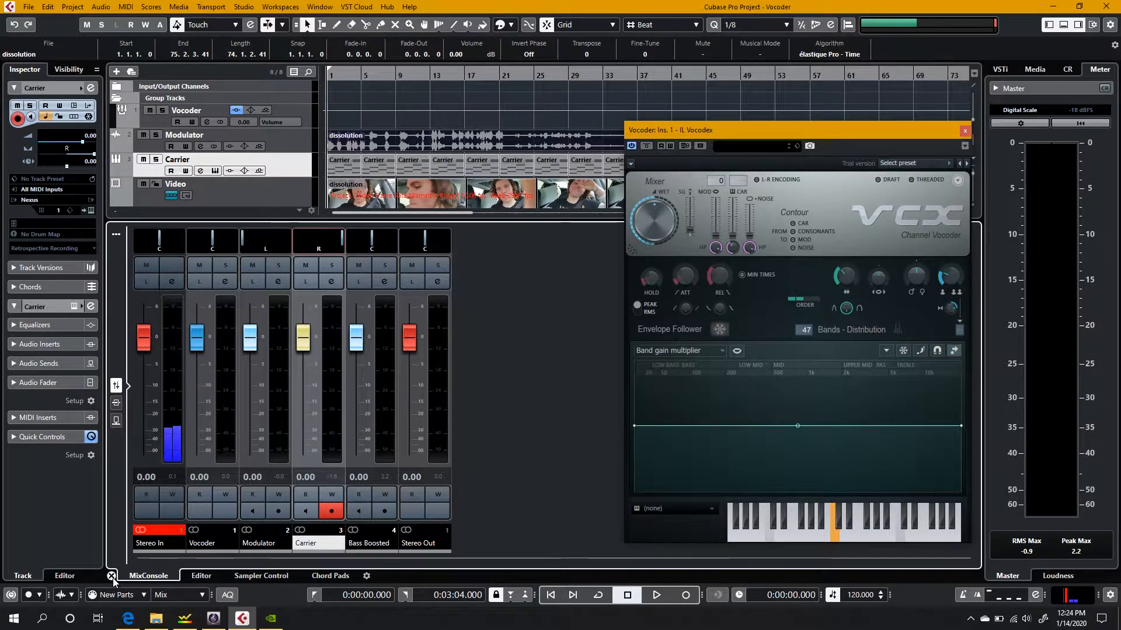
{"action": "left_click", "coordinate": [112, 576]}
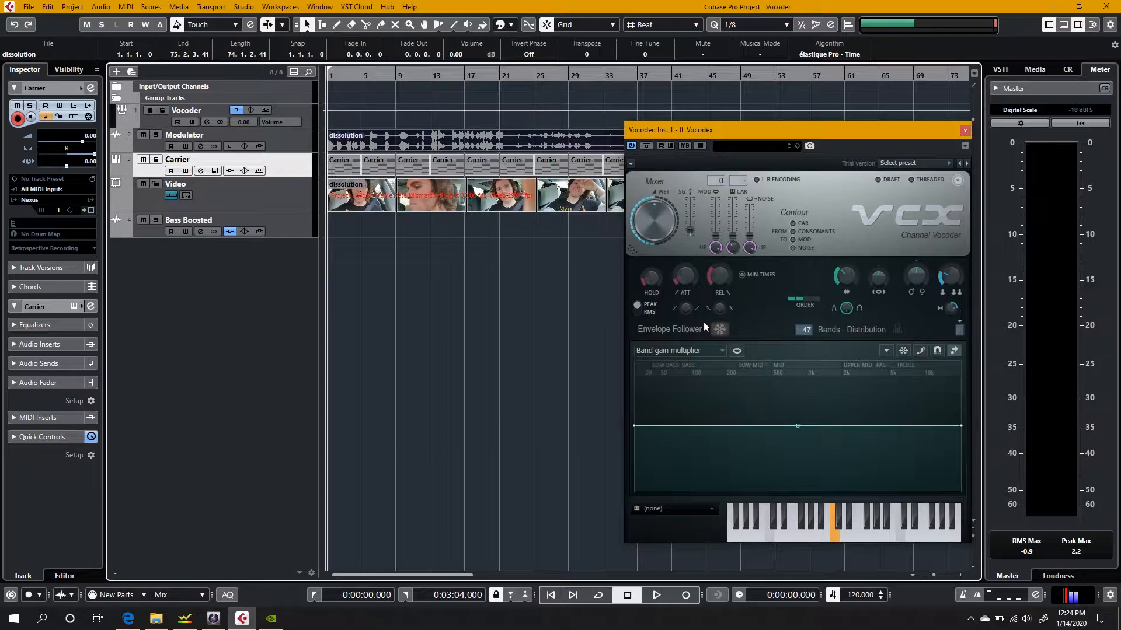
{"action": "key", "text": "Up"}
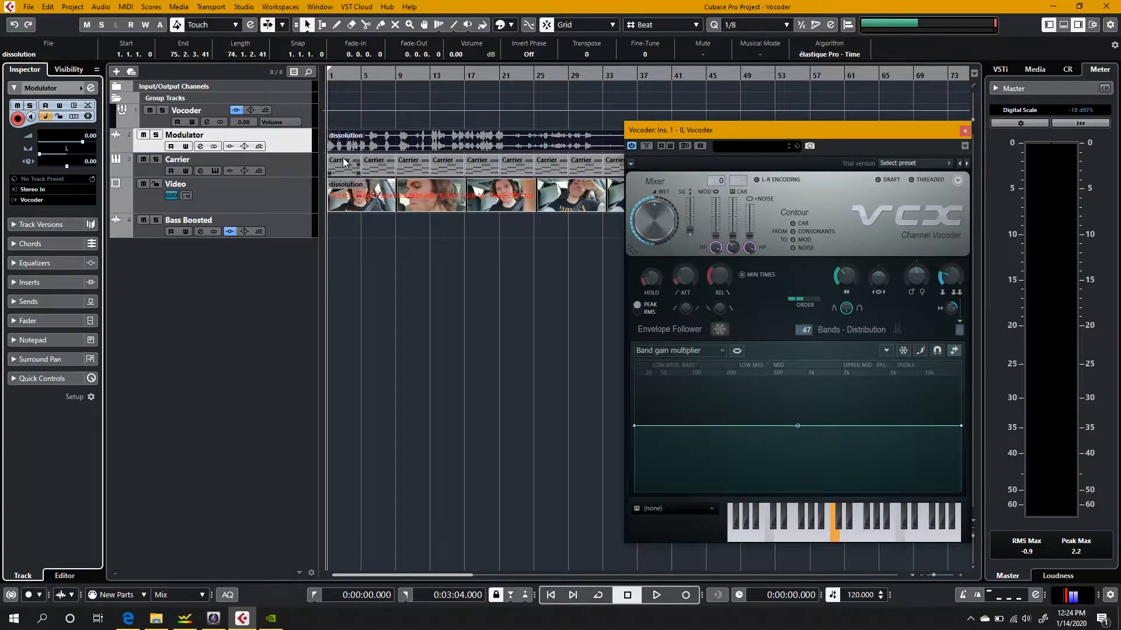
{"action": "left_click", "coordinate": [288, 160]}
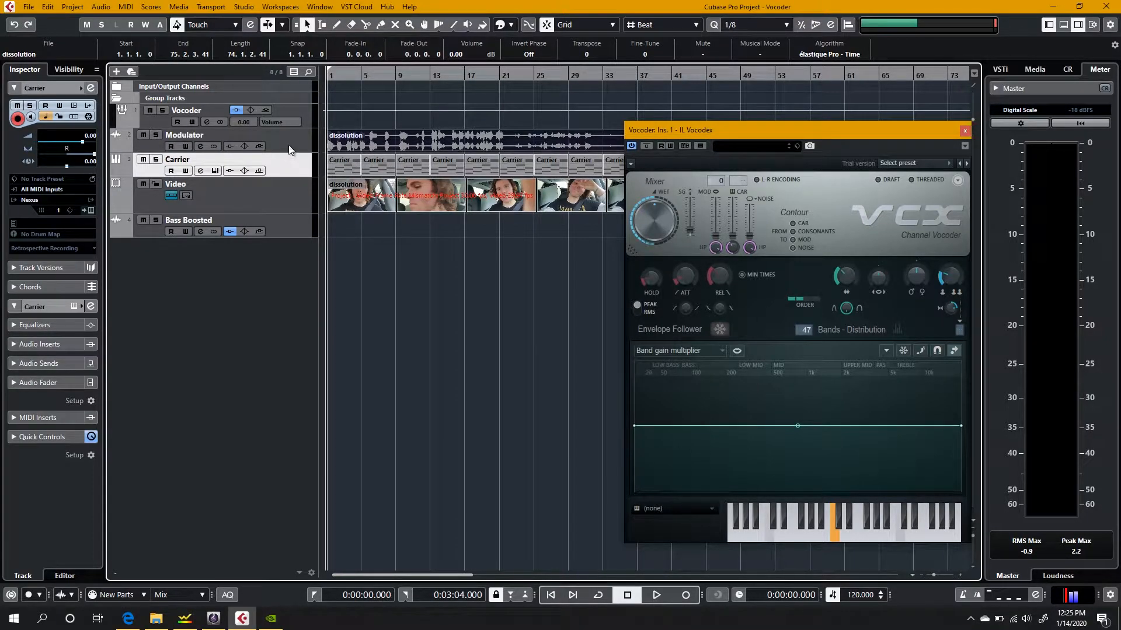
- Route the Modulator track's output to Stereo Out and play the project briefly to hear it bypass the group
{"action": "left_click", "coordinate": [288, 145]}
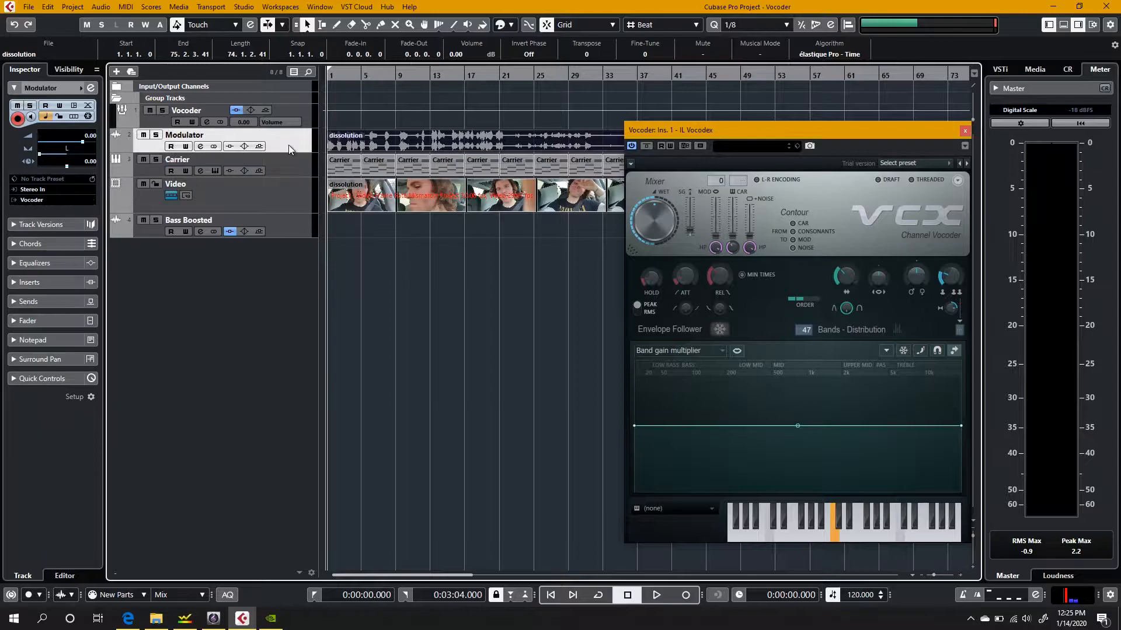
{"action": "left_click", "coordinate": [32, 200]}
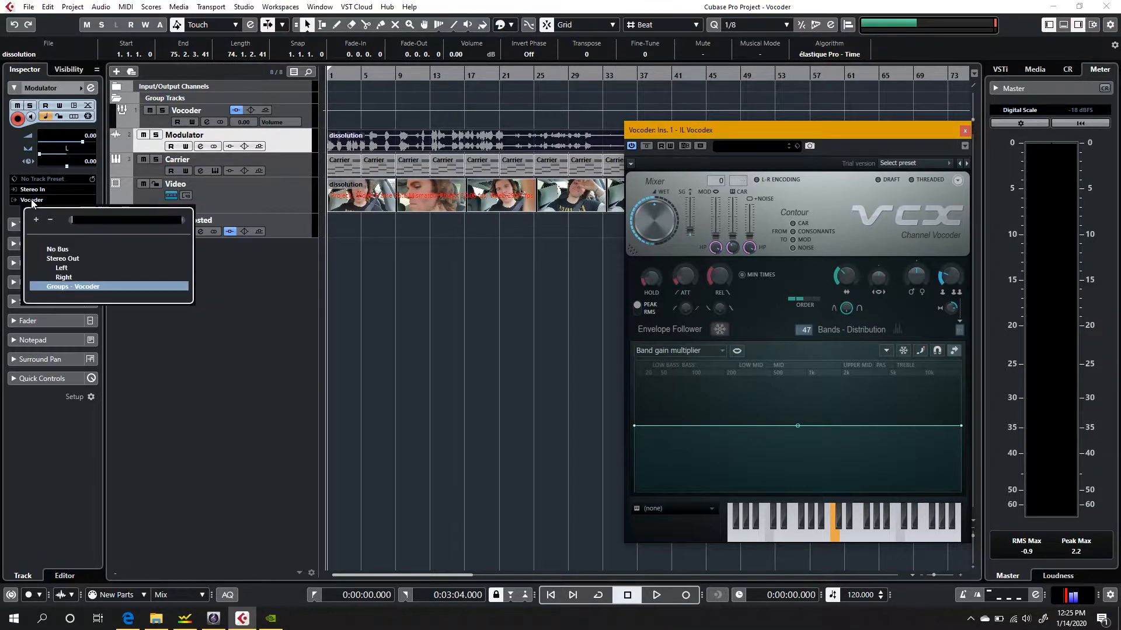
{"action": "left_click", "coordinate": [61, 259]}
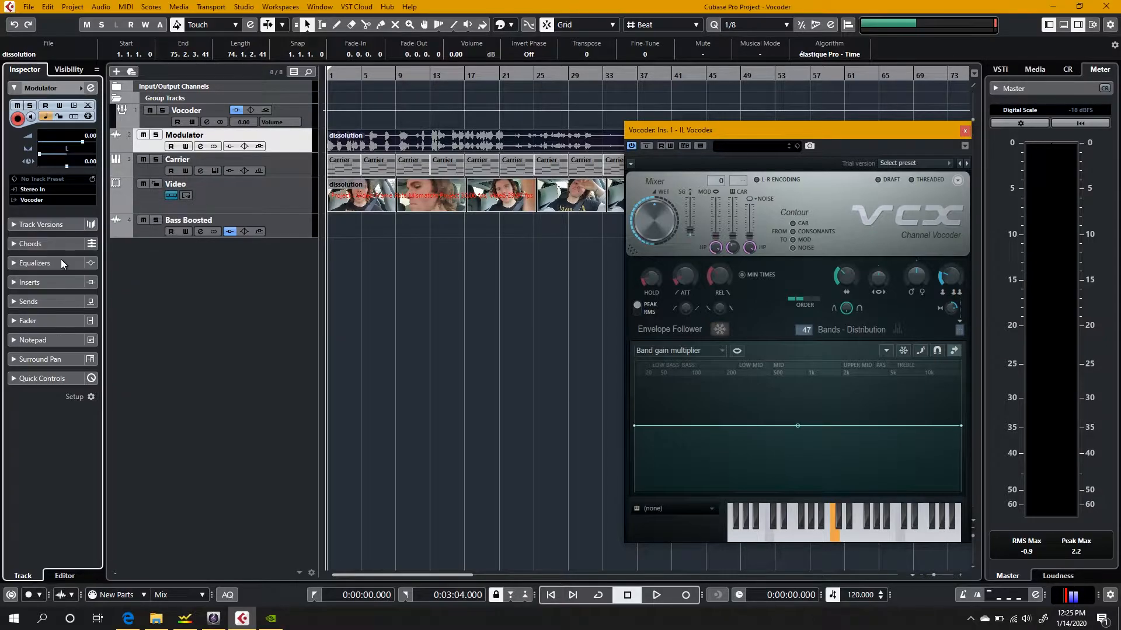
{"action": "left_click", "coordinate": [61, 260]}
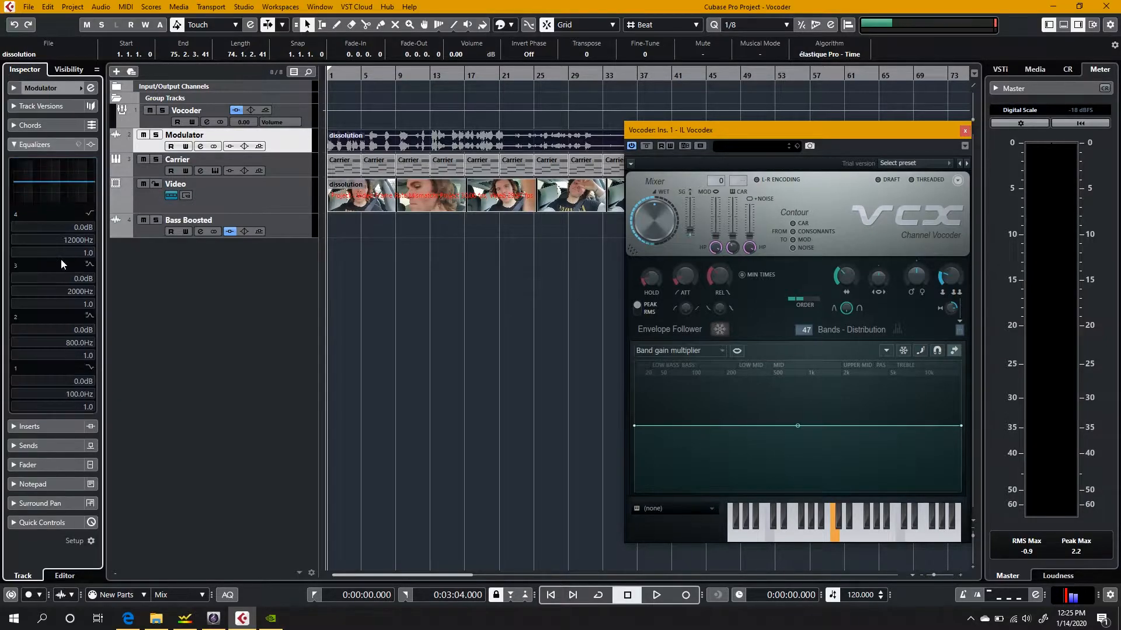
{"action": "left_click", "coordinate": [15, 88]}
{"action": "key", "text": "space"}
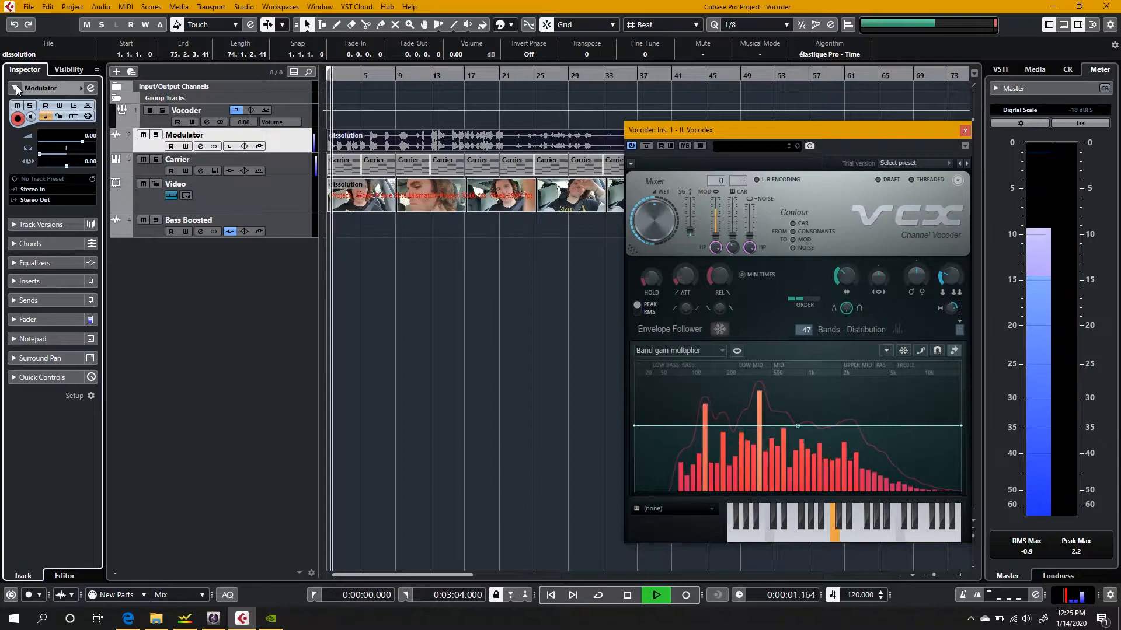
{"action": "key", "text": "space"}
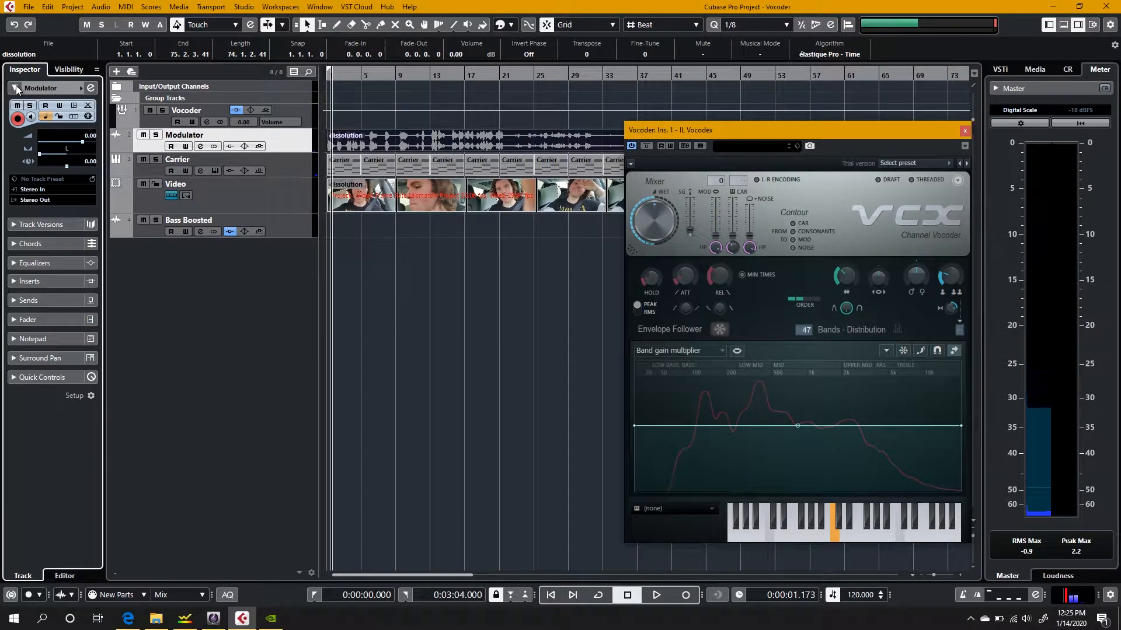
- Route the Modulator track's output back to Groups - Vocoder
{"action": "left_click", "coordinate": [48, 202]}
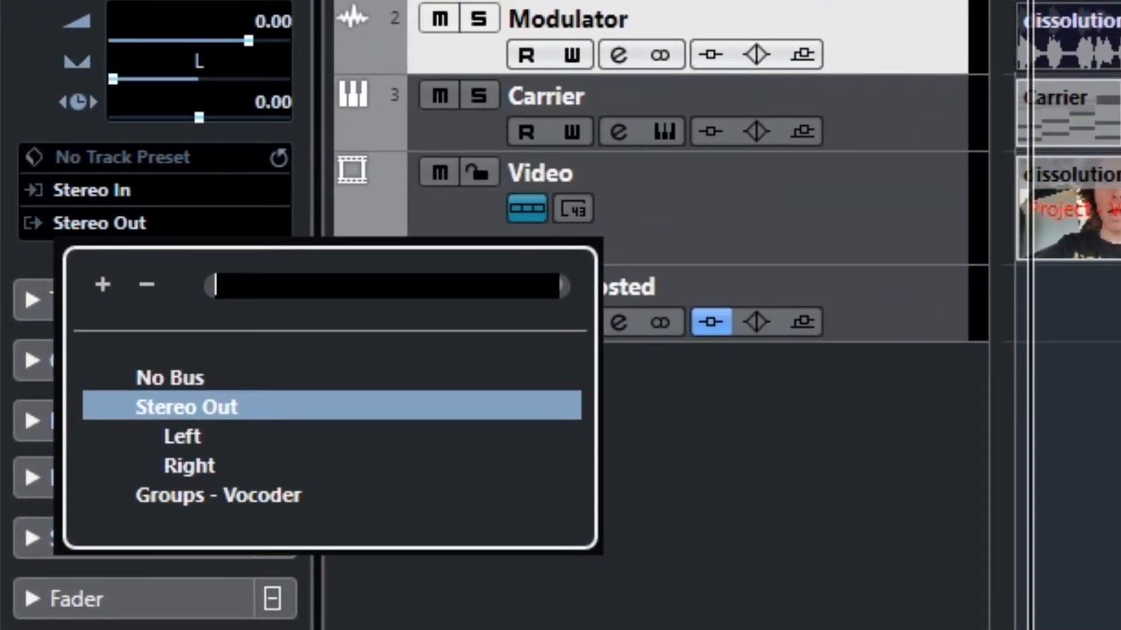
{"action": "left_click", "coordinate": [260, 512]}
{"action": "left_click", "coordinate": [253, 498]}
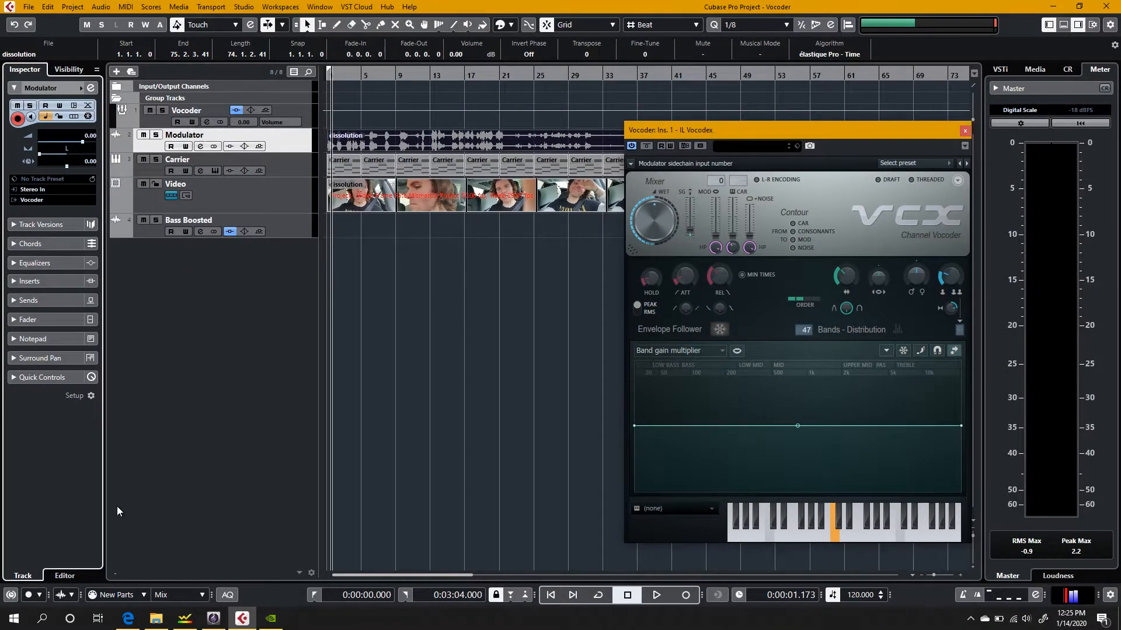
- Compare the Inspector settings of the Vocoder group, Modulator and Carrier tracks, ending on the Carrier
{"action": "left_click", "coordinate": [128, 118]}
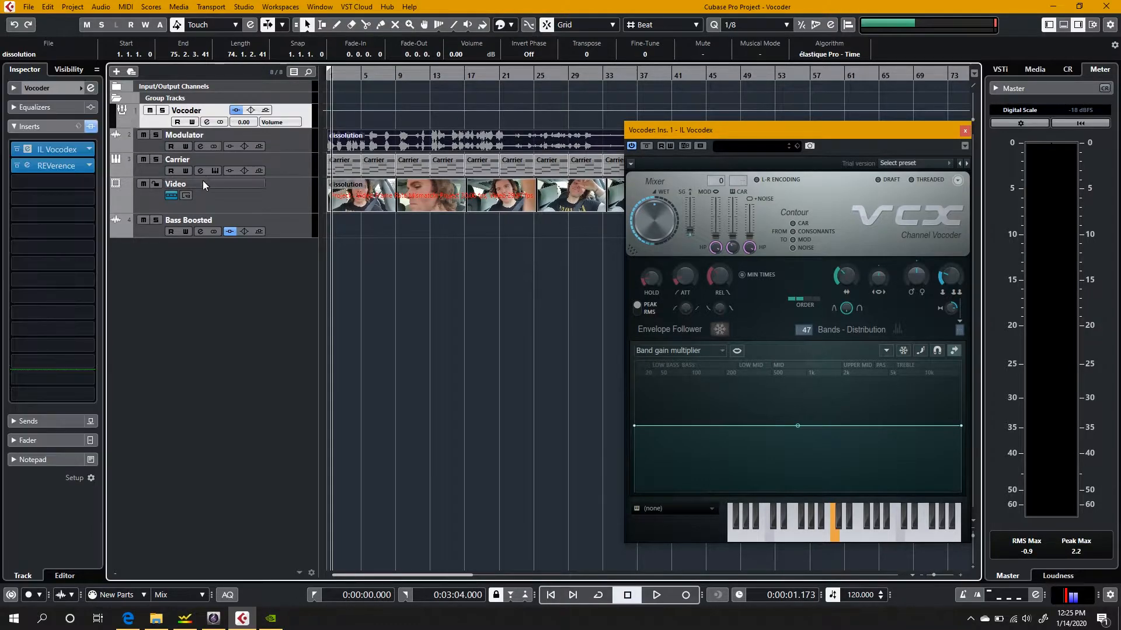
{"action": "left_click", "coordinate": [261, 171]}
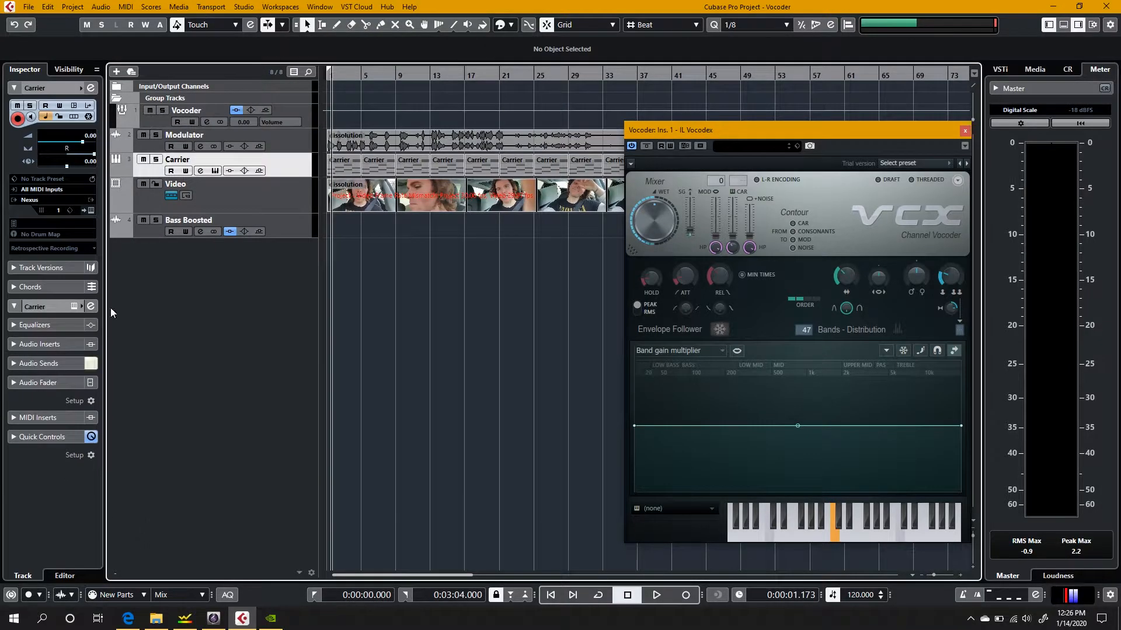
{"action": "left_click", "coordinate": [280, 143]}
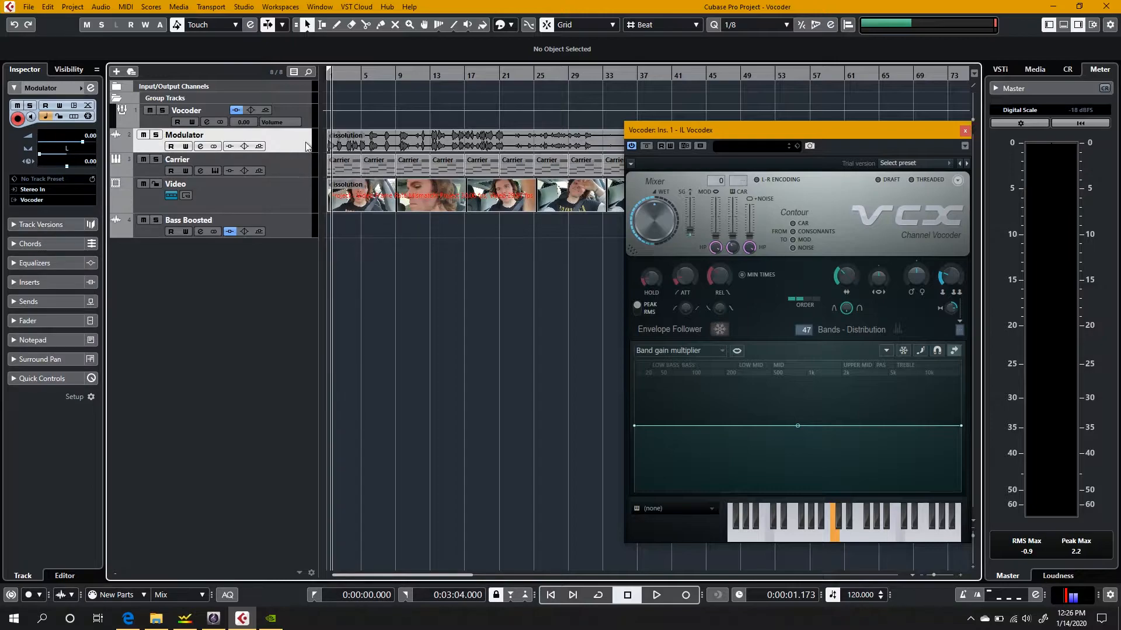
{"action": "left_click", "coordinate": [135, 114]}
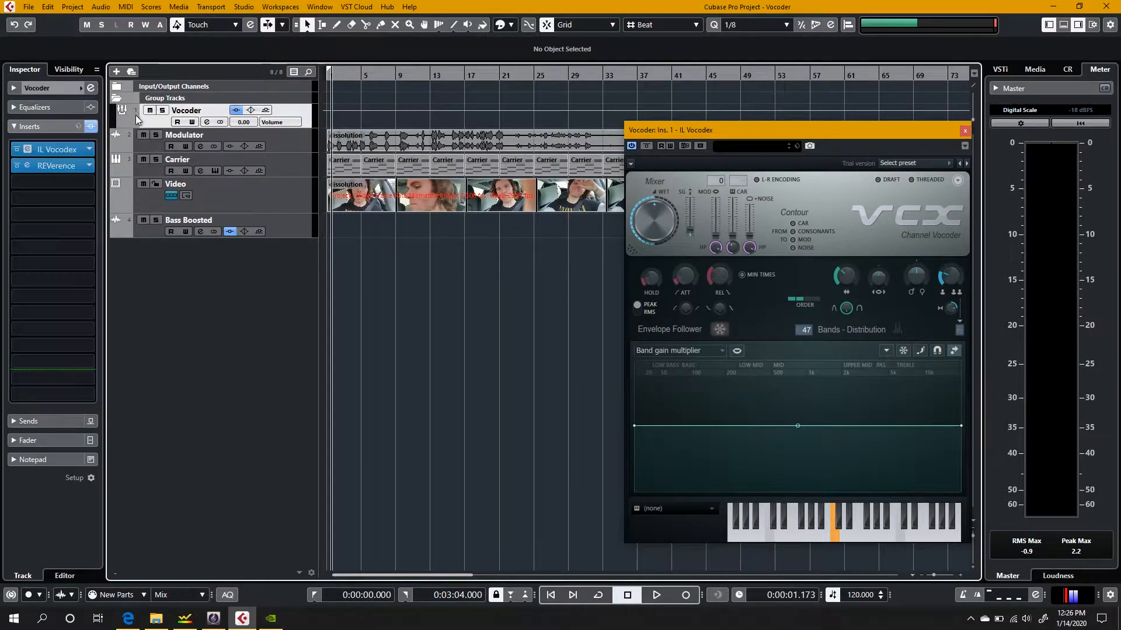
{"action": "left_click", "coordinate": [289, 166]}
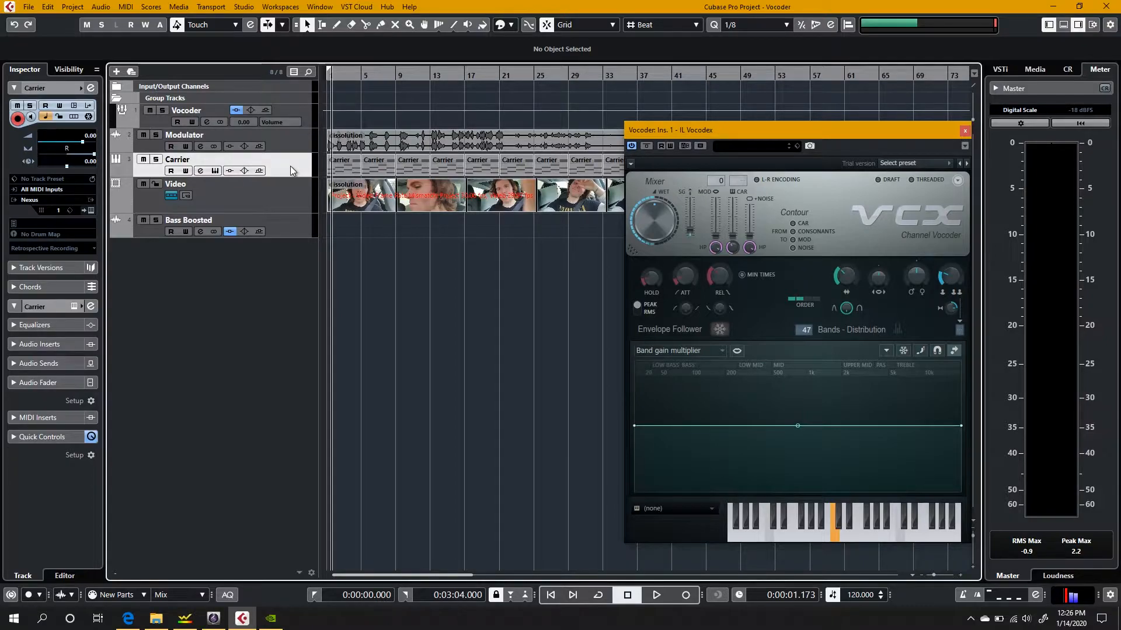
{"action": "left_click", "coordinate": [201, 170]}
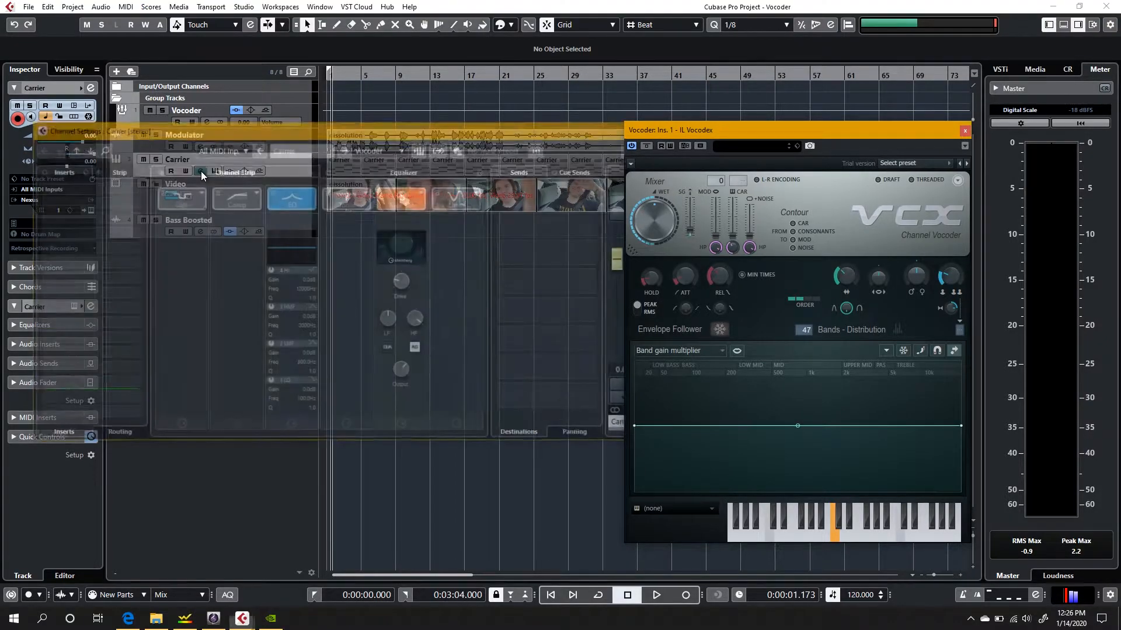
{"action": "left_click_drag", "start_coordinate": [215, 126], "coordinate": [227, 64]}
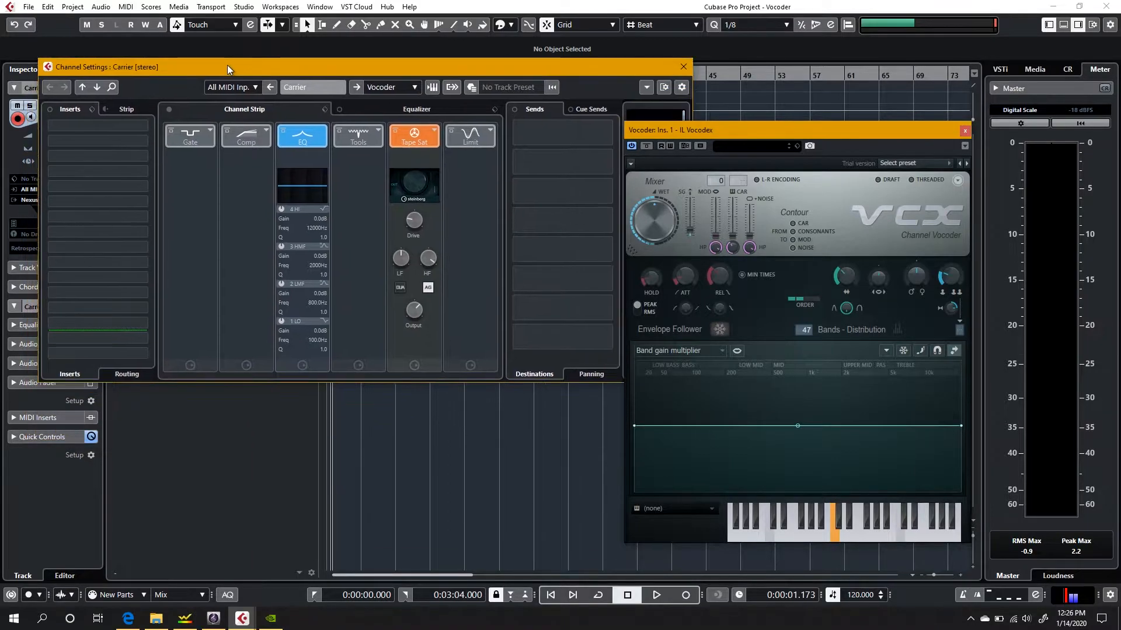
{"action": "left_click", "coordinate": [962, 131]}
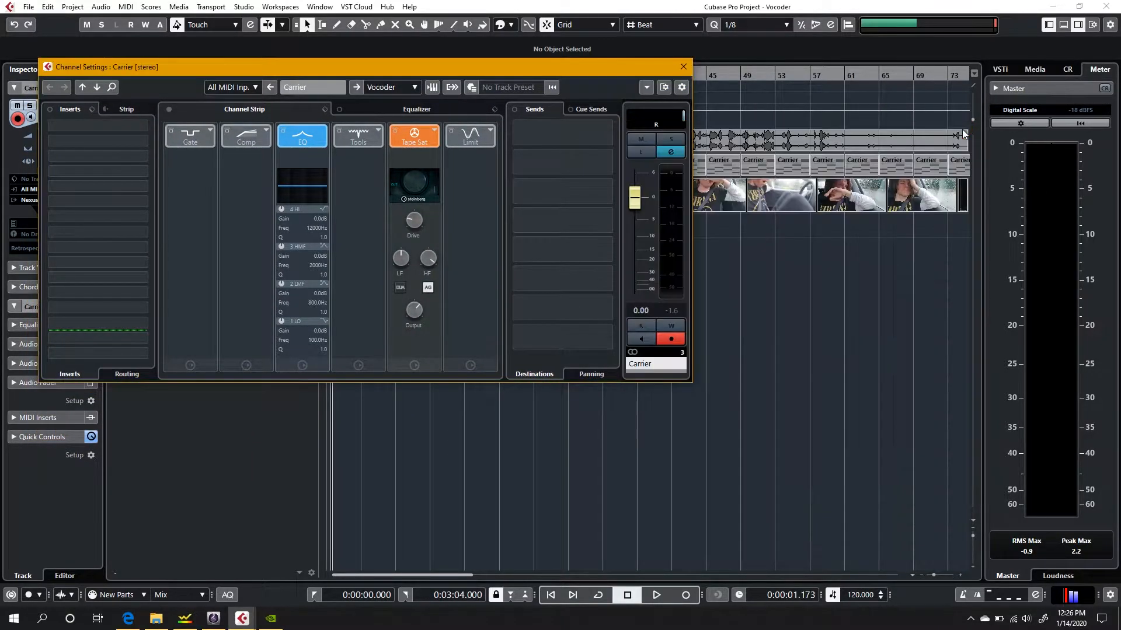
{"action": "left_click_drag", "start_coordinate": [440, 68], "coordinate": [741, 156]}
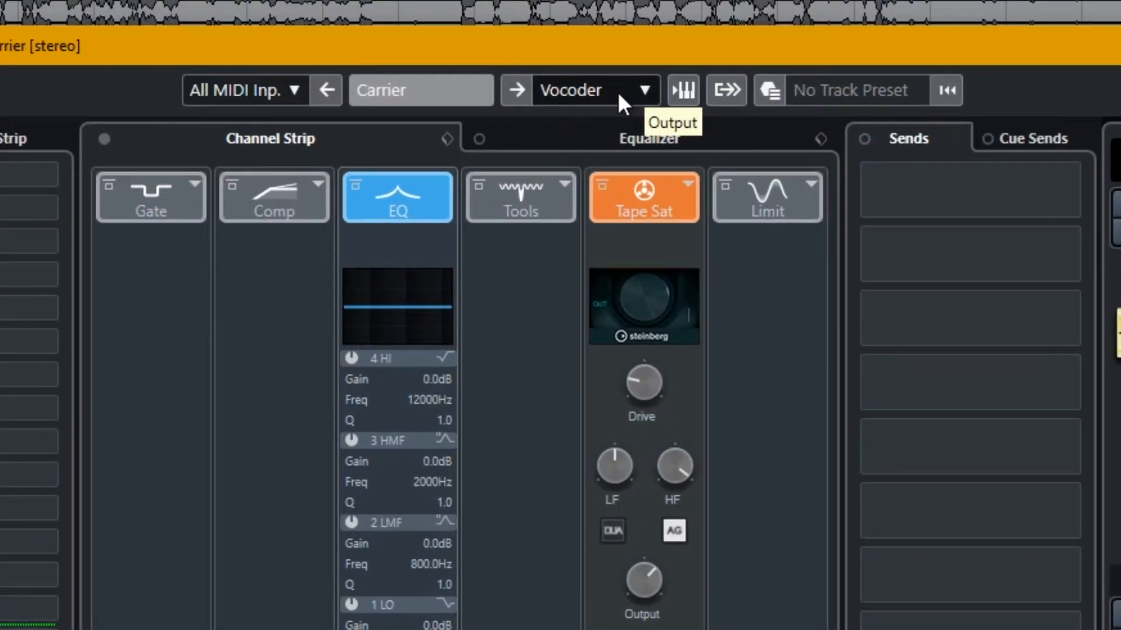
- Set the Carrier channel's output to Stereo Out and play the project briefly to hear the result
{"action": "left_click", "coordinate": [714, 176]}
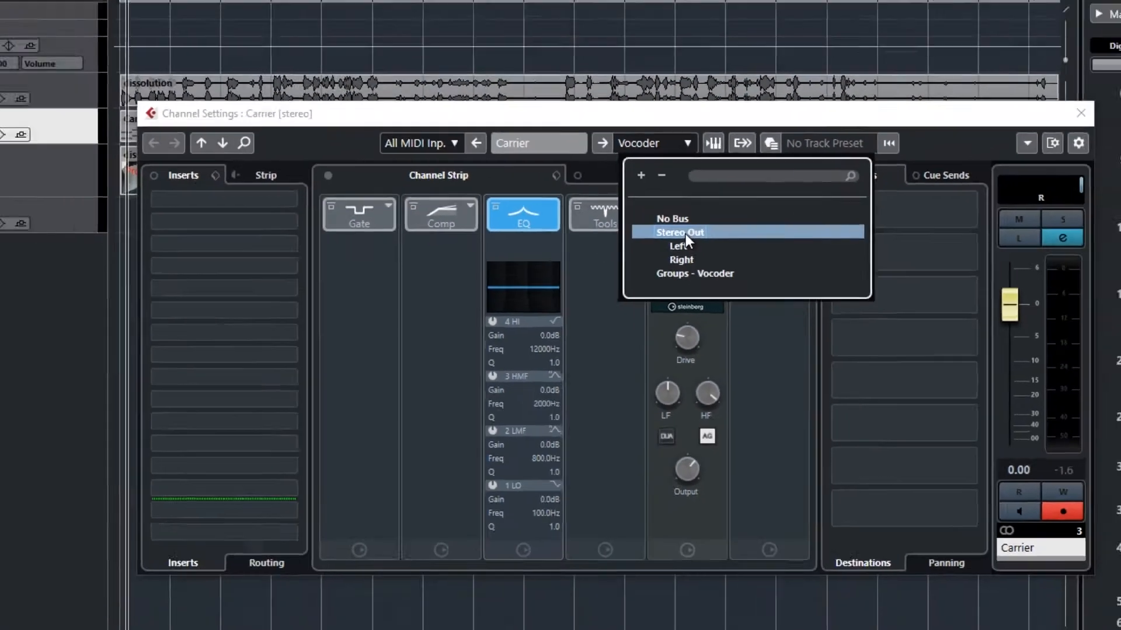
{"action": "left_click", "coordinate": [633, 224]}
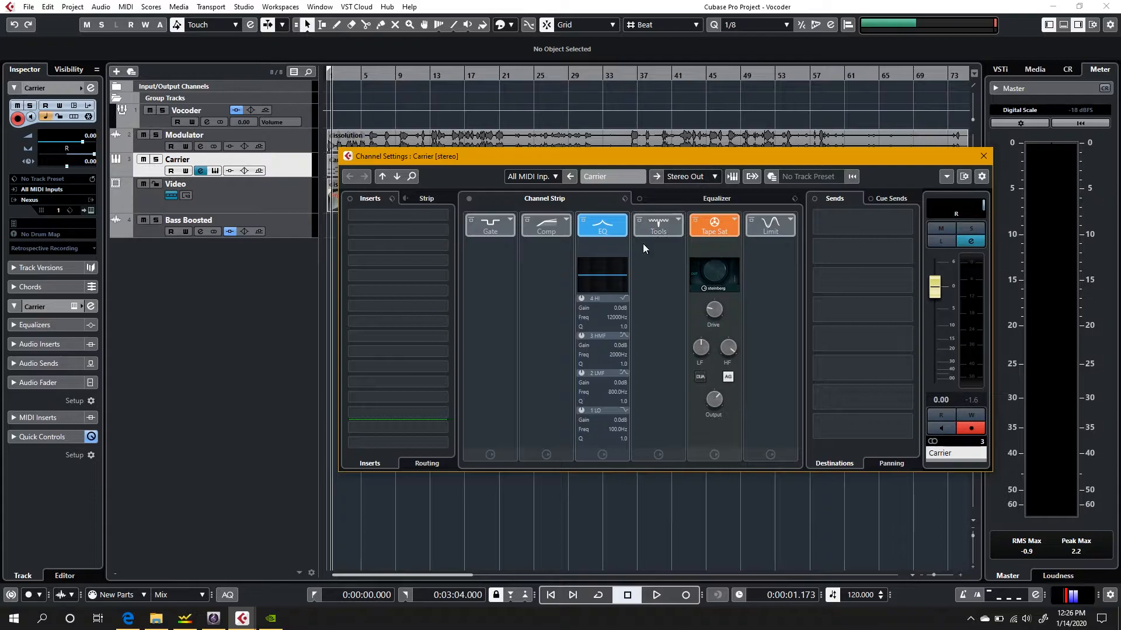
{"action": "key", "text": "space"}
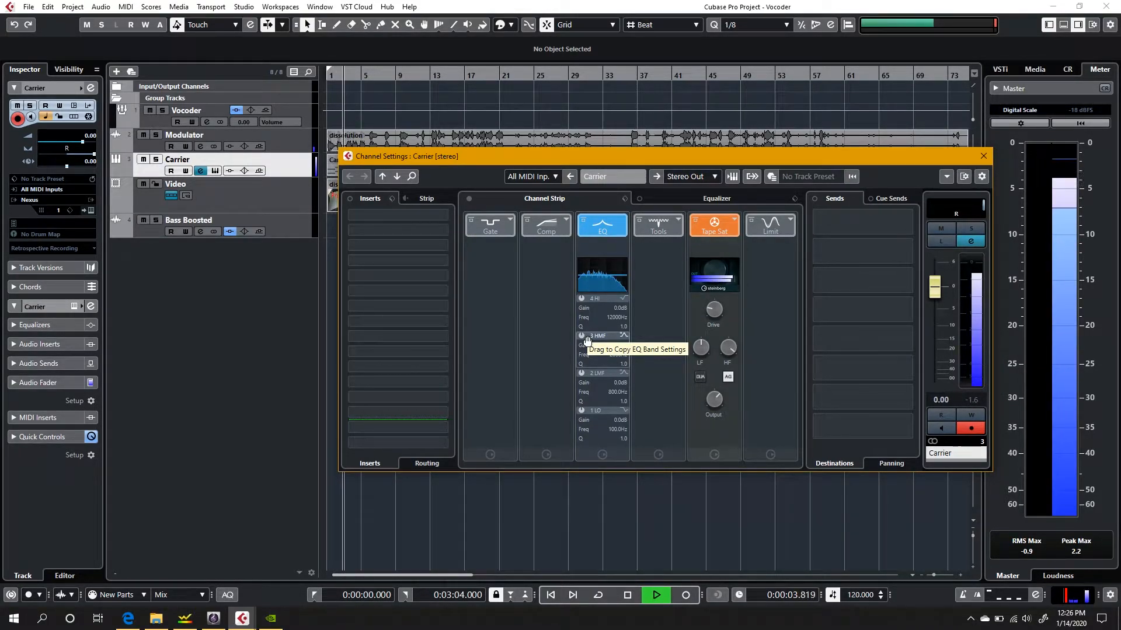
{"action": "key", "text": "space"}
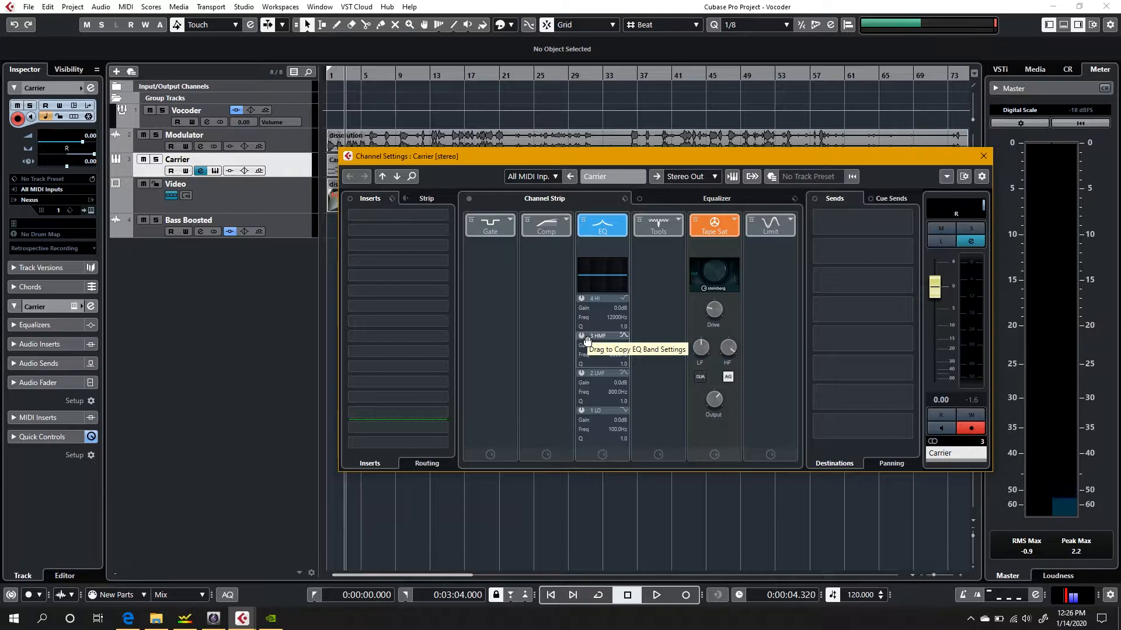
- Route the Carrier's output back to Groups - Vocoder, then select the Vocoder group track
{"action": "left_click", "coordinate": [713, 176]}
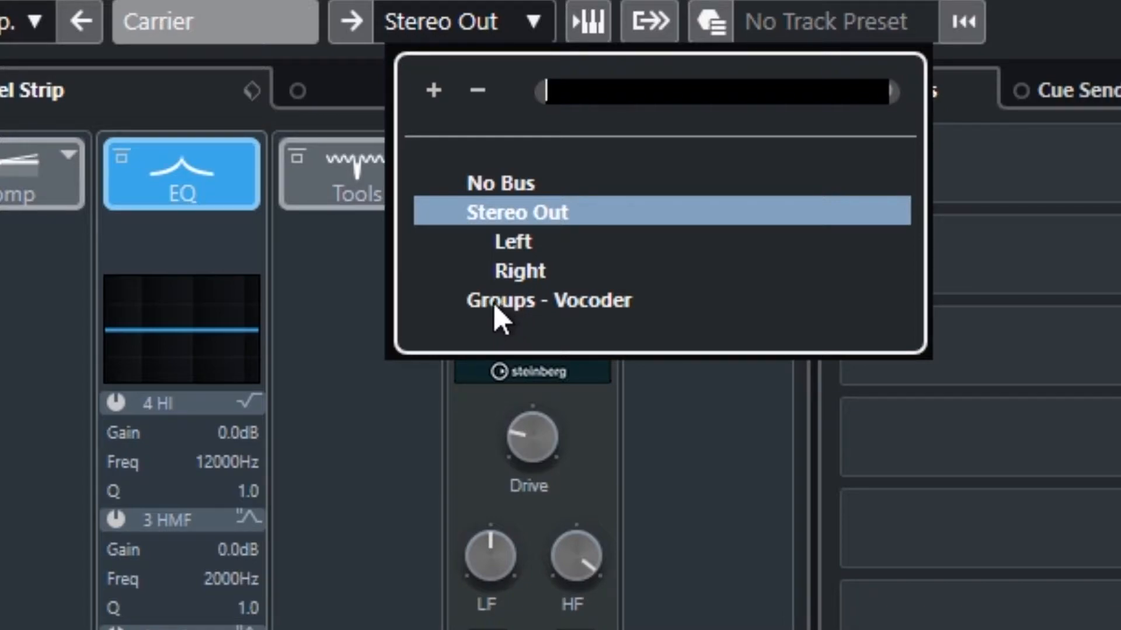
{"action": "left_click", "coordinate": [513, 308]}
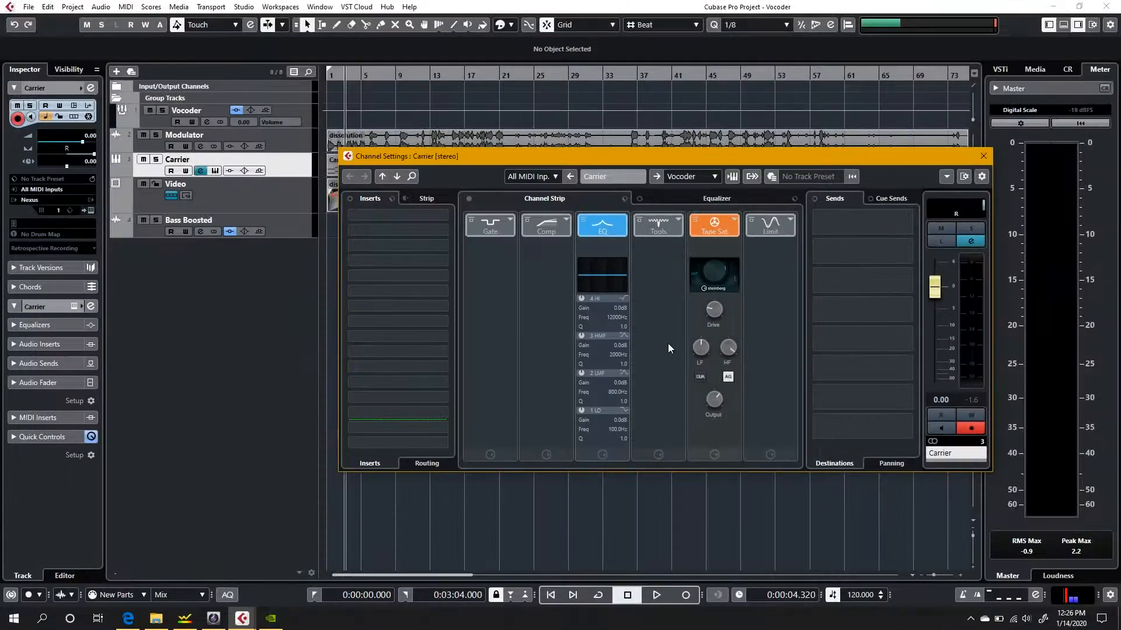
{"action": "left_click", "coordinate": [149, 119]}
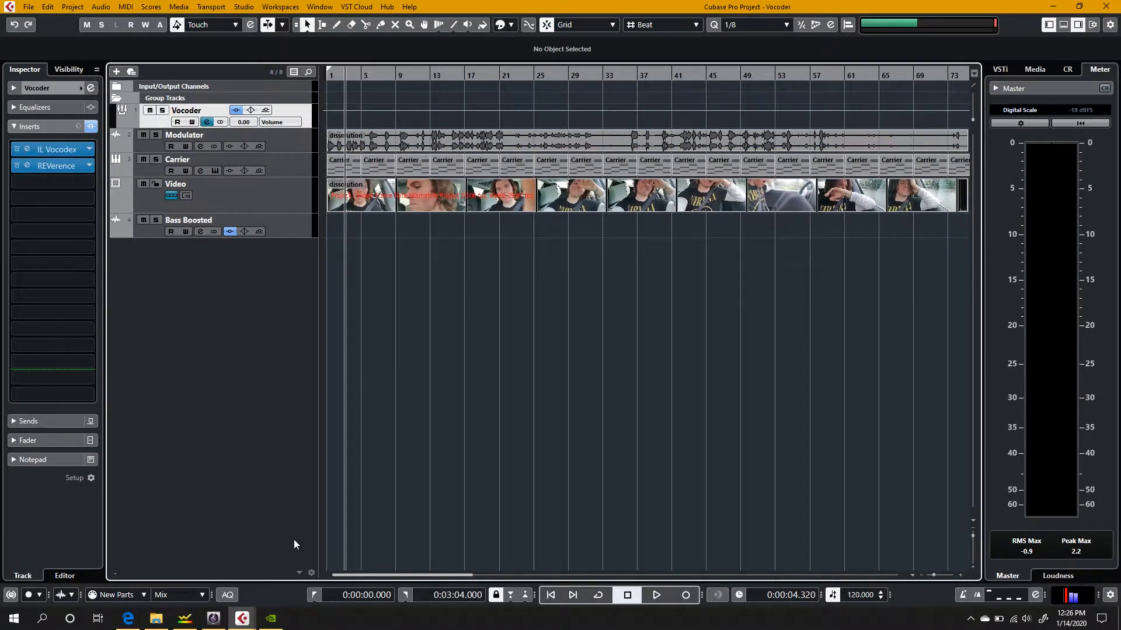
- Play the opening of the project from the left locator, then stop and return to it
{"action": "left_click", "coordinate": [318, 596]}
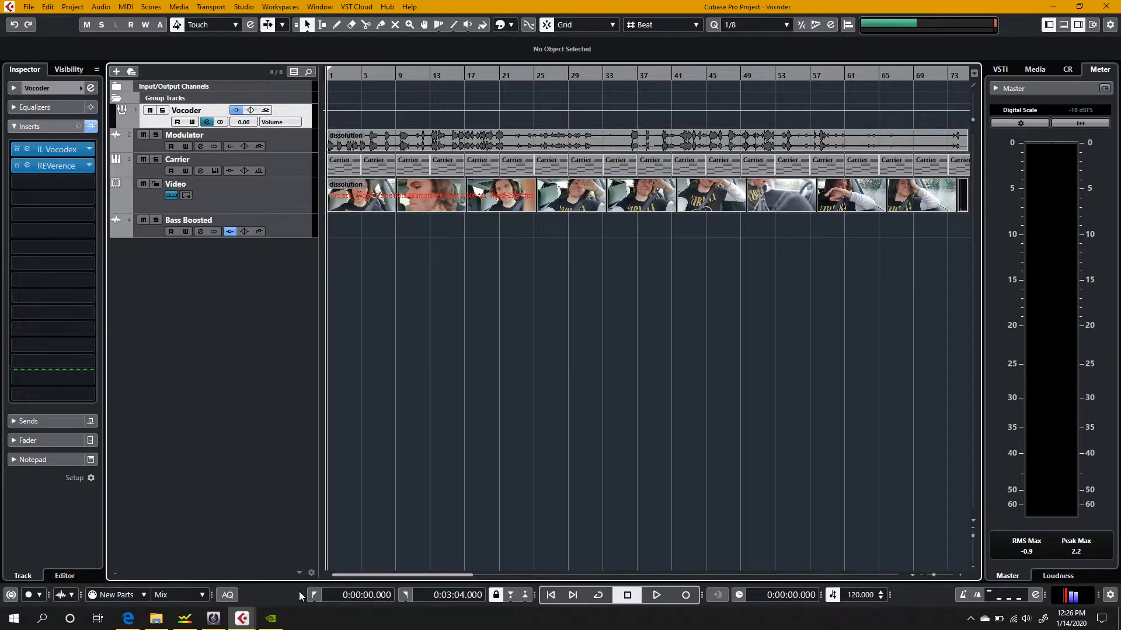
{"action": "key", "text": "space"}
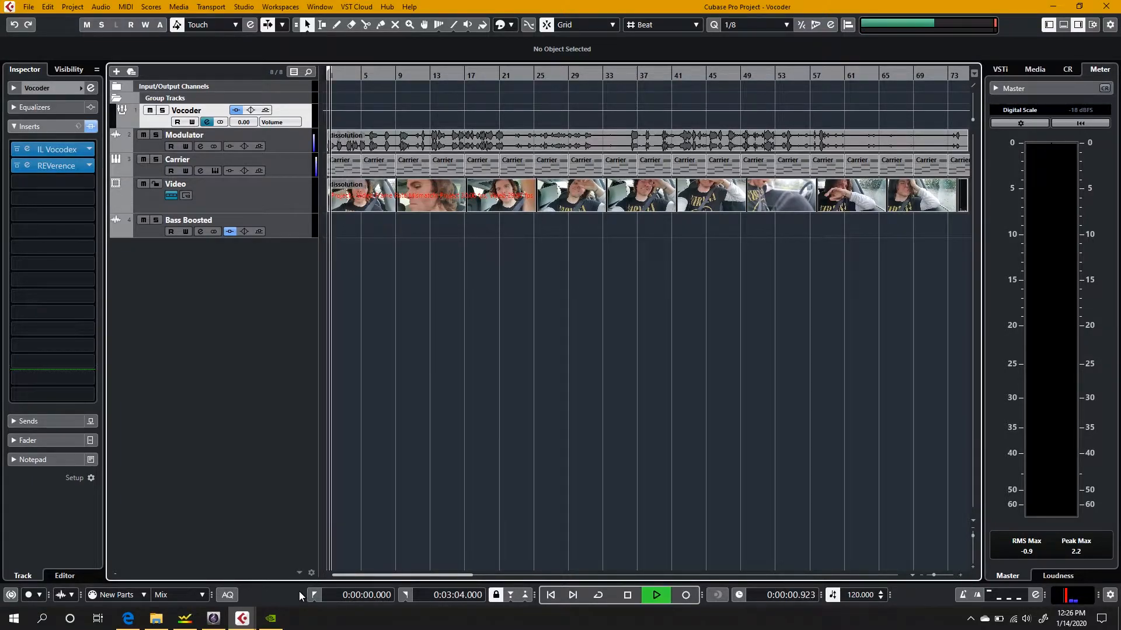
{"action": "key", "text": "space"}
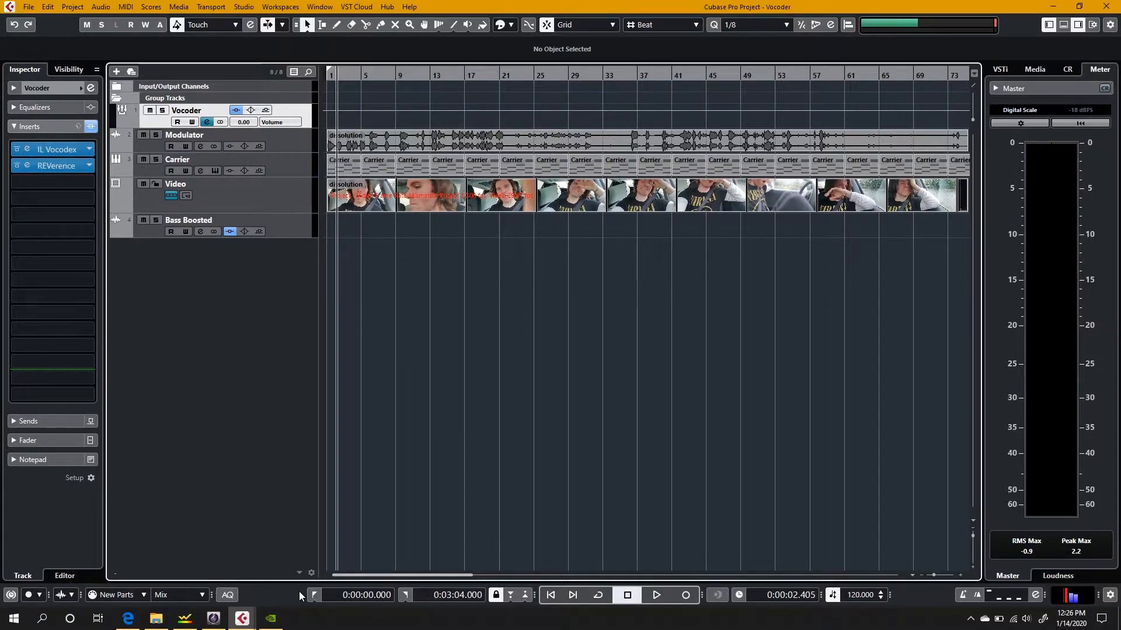
{"action": "left_click", "coordinate": [315, 595]}
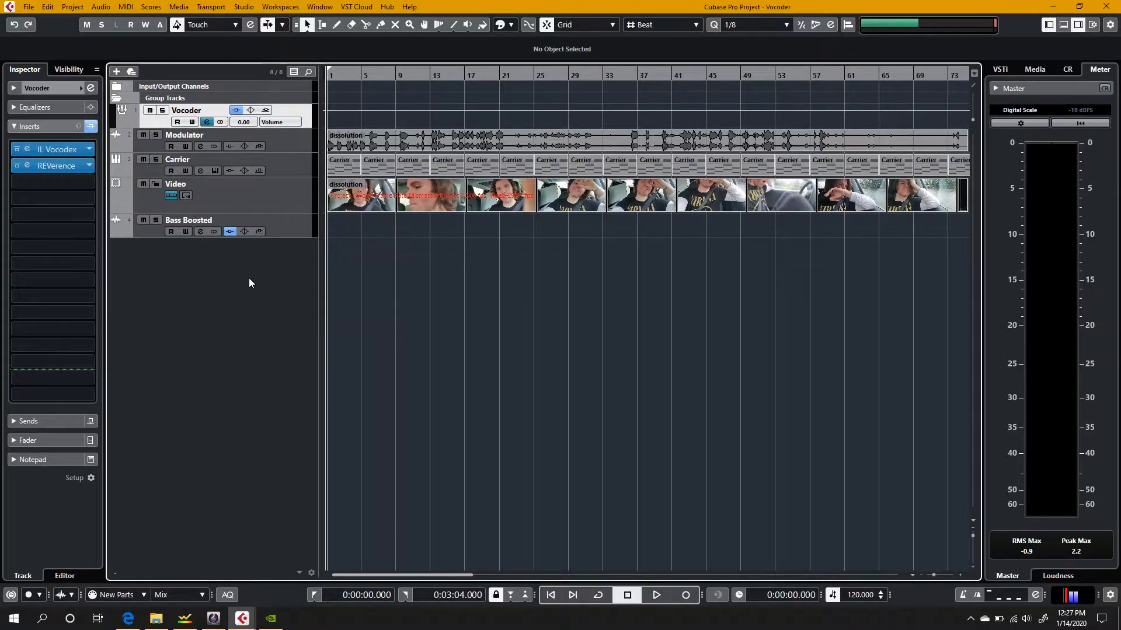
- Open IL Vocodex from the Vocoder group's channel settings, then close the channel settings window
{"action": "left_click", "coordinate": [207, 122]}
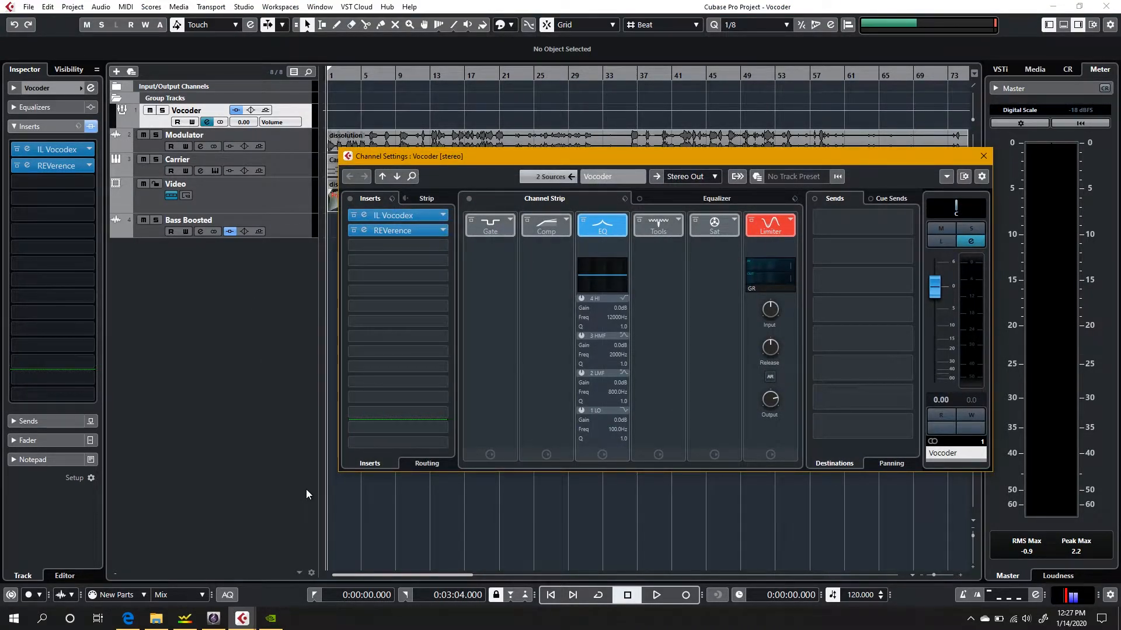
{"action": "left_click", "coordinate": [431, 214]}
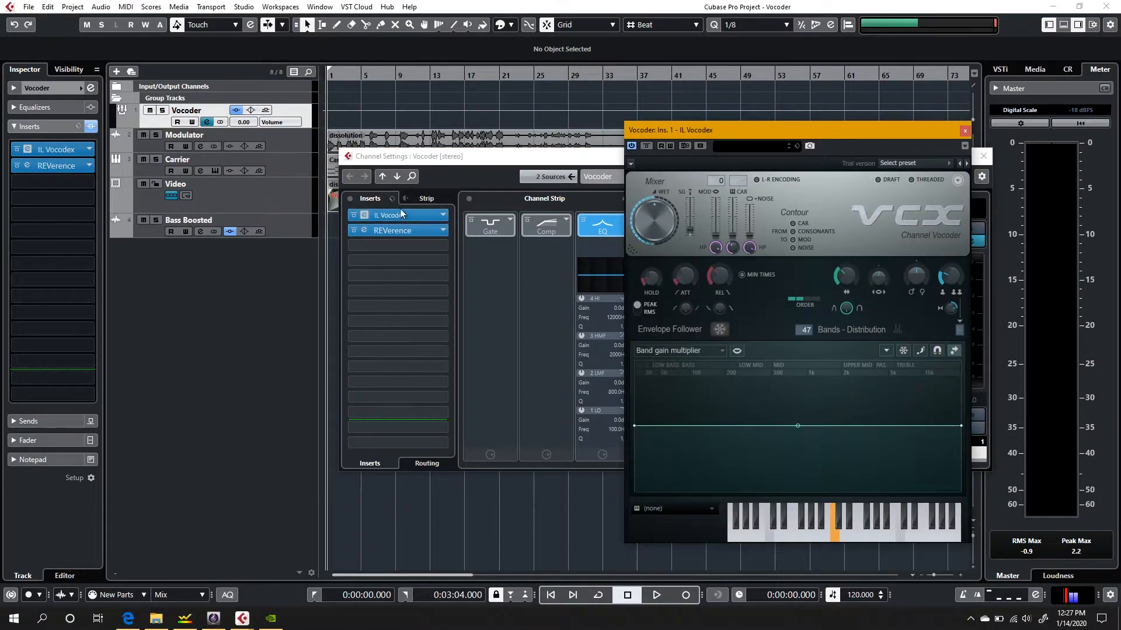
{"action": "double_click", "coordinate": [348, 156]}
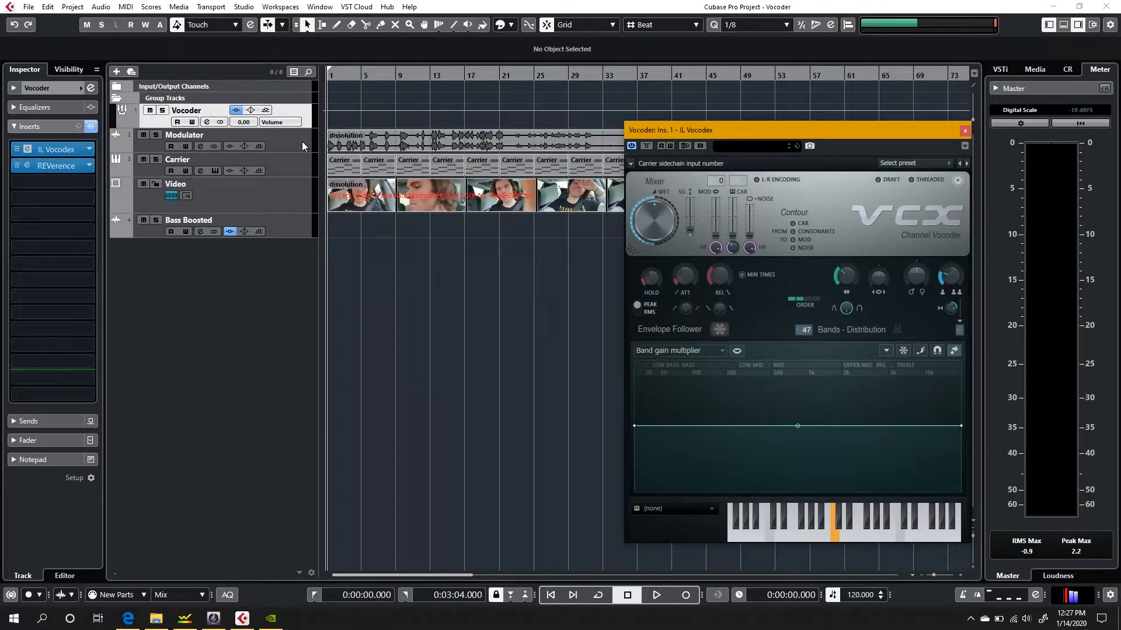
- Review the panning of the Modulator and Carrier tracks, then enable L-R Encoding in IL Vocodex on the Vocoder group
{"action": "left_click", "coordinate": [303, 142]}
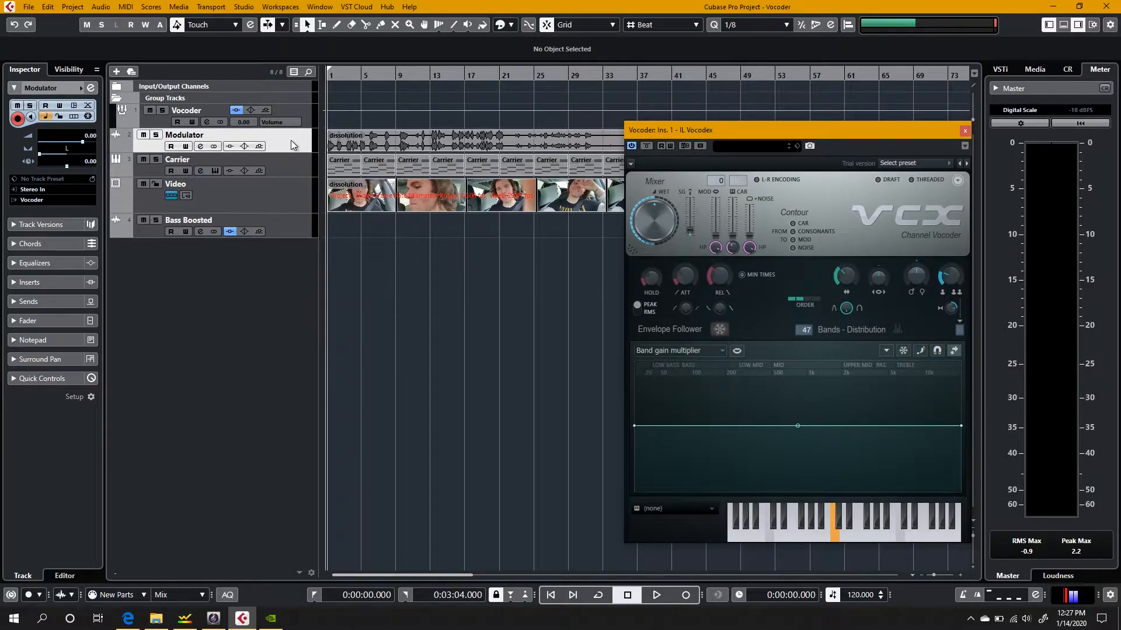
{"action": "left_click", "coordinate": [295, 164]}
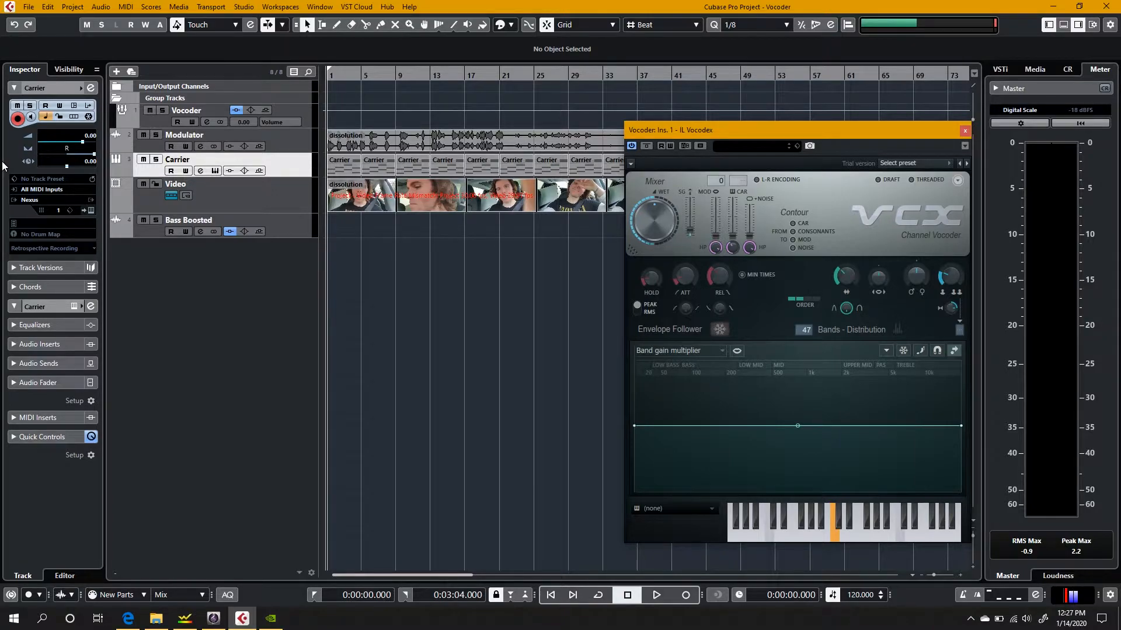
{"action": "left_click", "coordinate": [218, 110]}
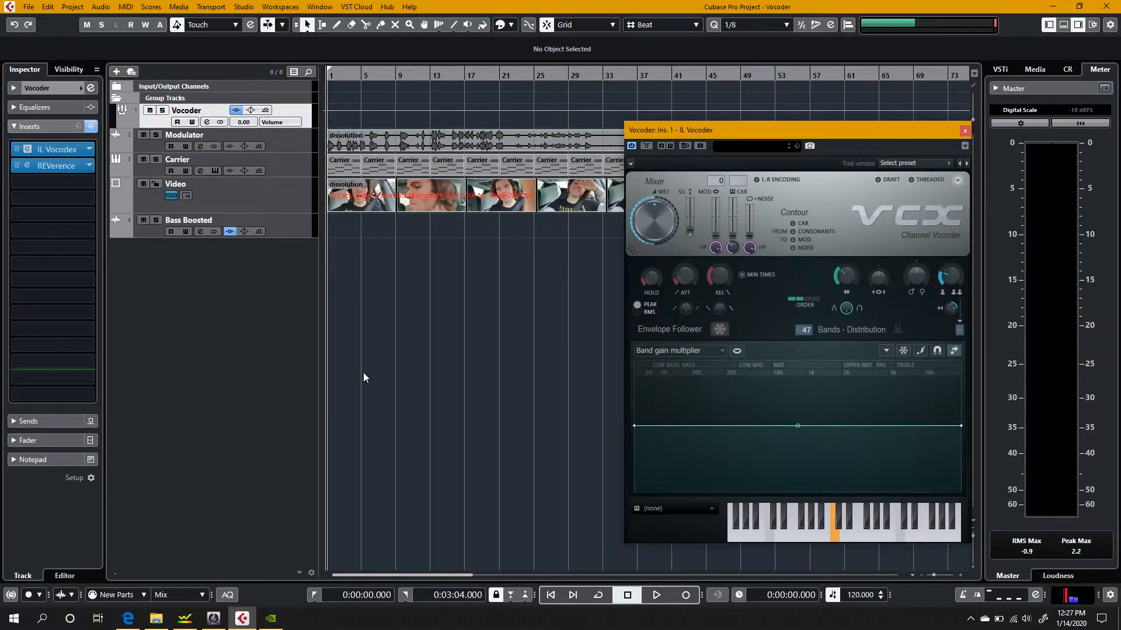
{"action": "left_click", "coordinate": [762, 186]}
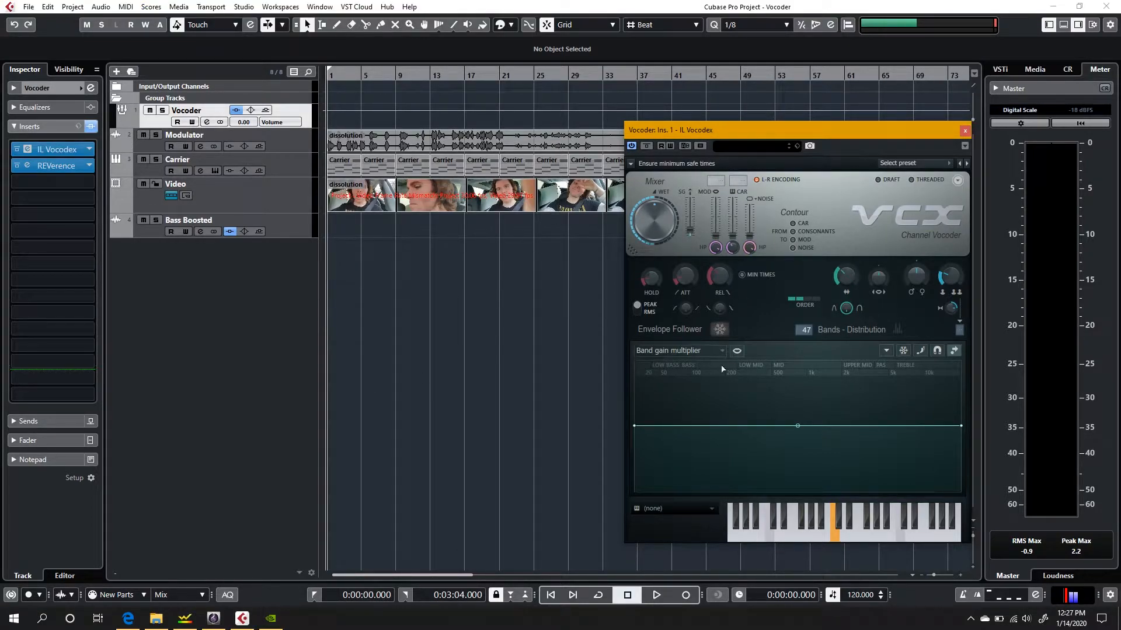
- Solo the Modulator track, play its opening seconds through IL Vocodex, then stop and remove the solo
{"action": "left_click", "coordinate": [294, 147]}
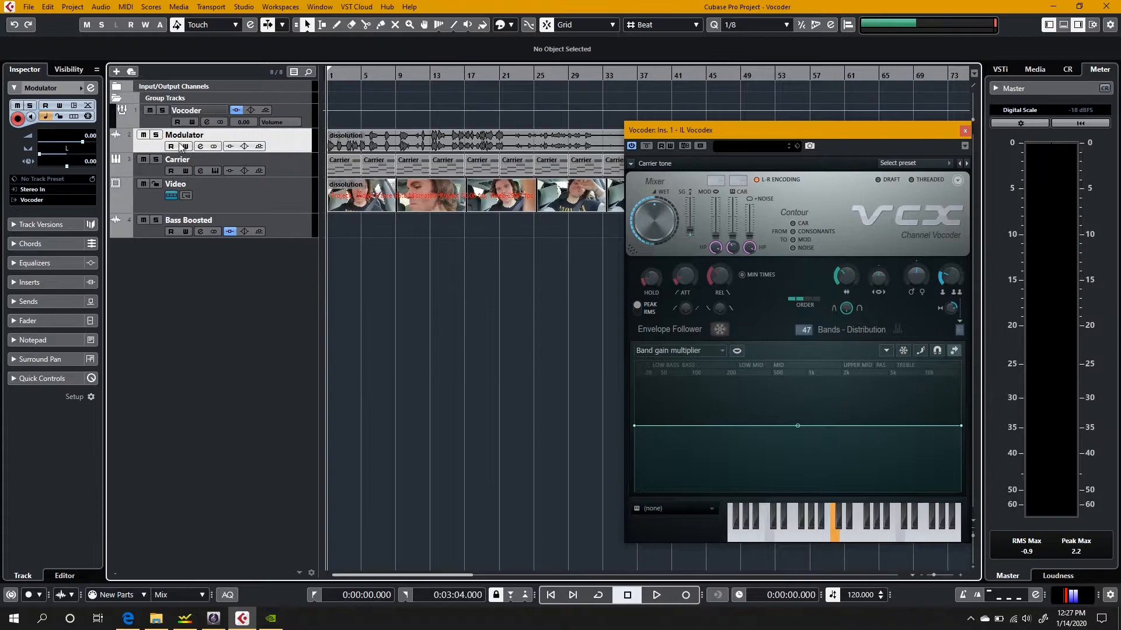
{"action": "left_click", "coordinate": [156, 135]}
{"action": "key", "text": "space"}
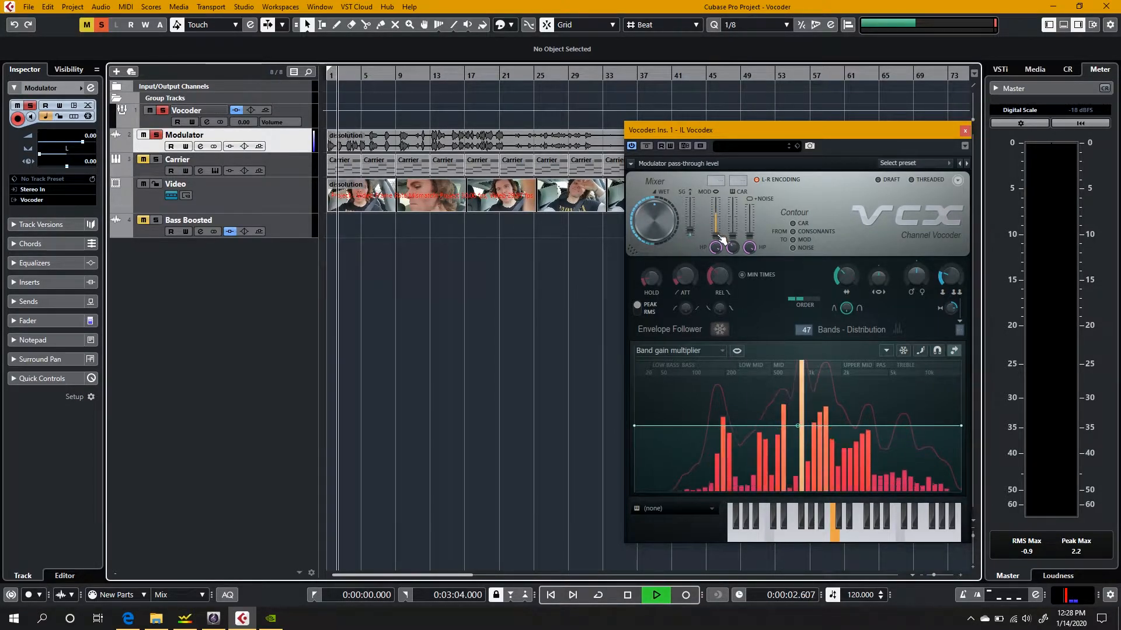
{"action": "key", "text": "space"}
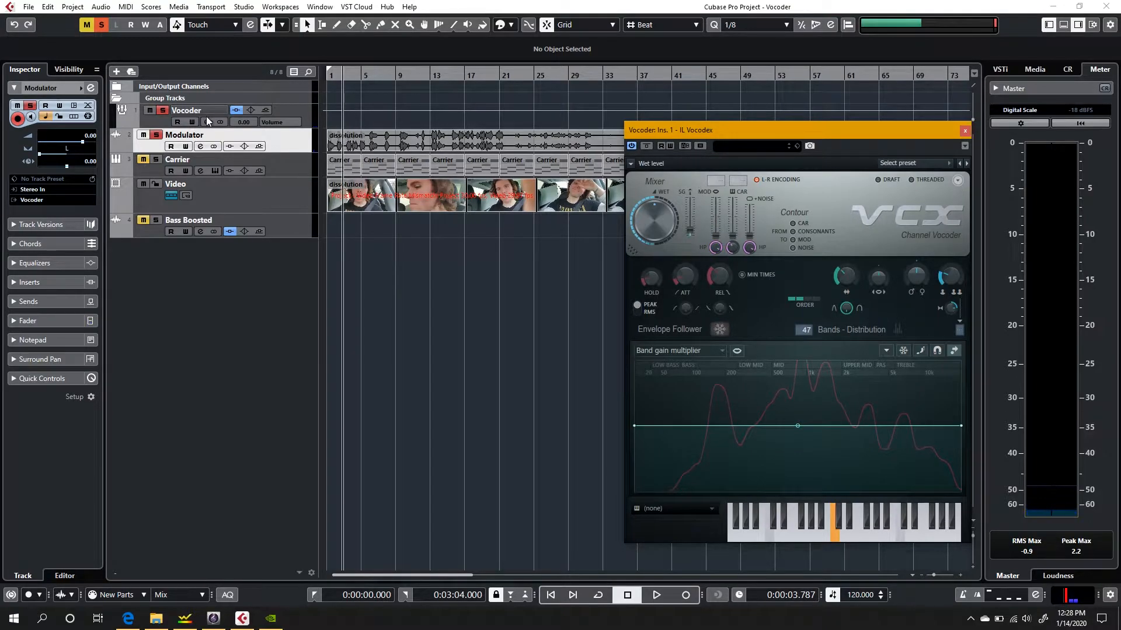
{"action": "left_click", "coordinate": [156, 135]}
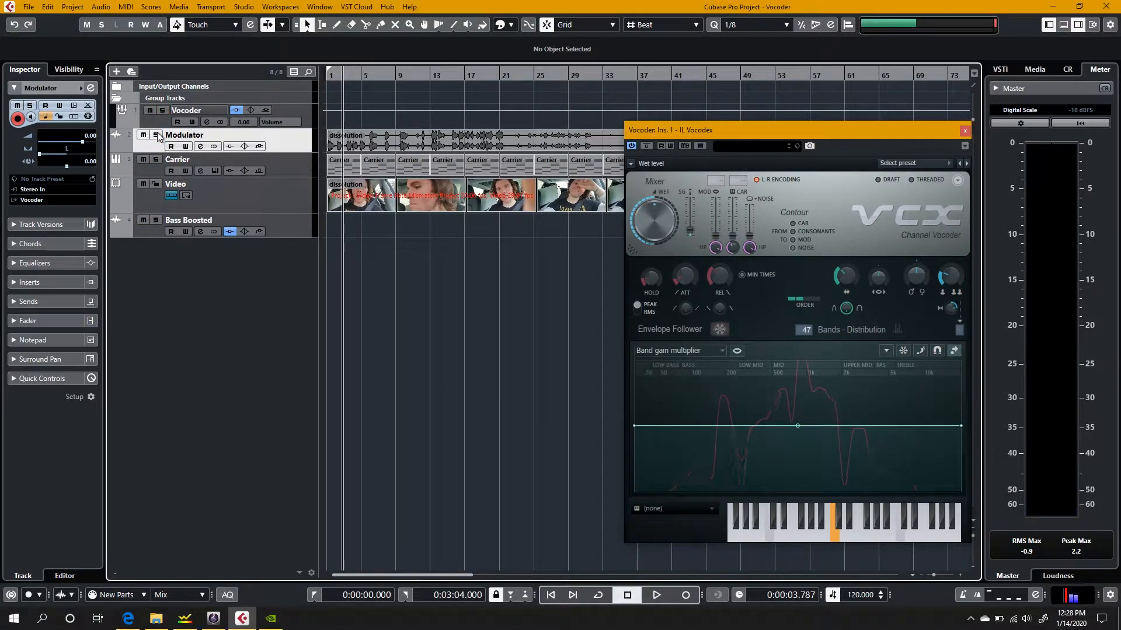
- Solo the Carrier track and audition its pass-through level in IL Vocodex during playback, then reset the level, return to the left locator and unsolo
{"action": "left_click", "coordinate": [158, 161]}
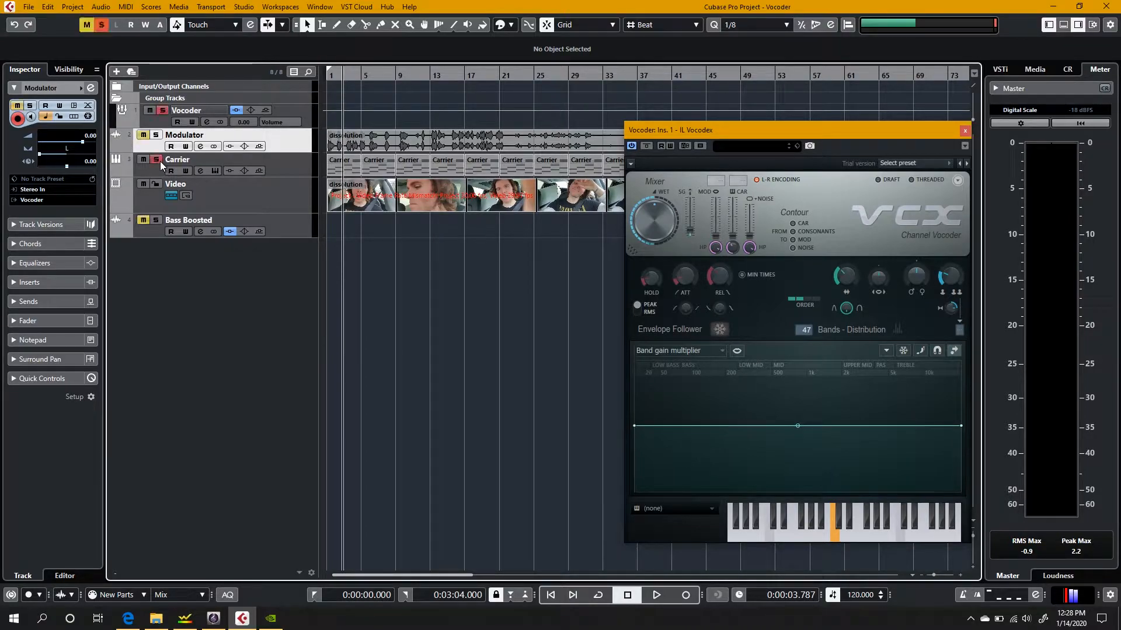
{"action": "left_click", "coordinate": [735, 235]}
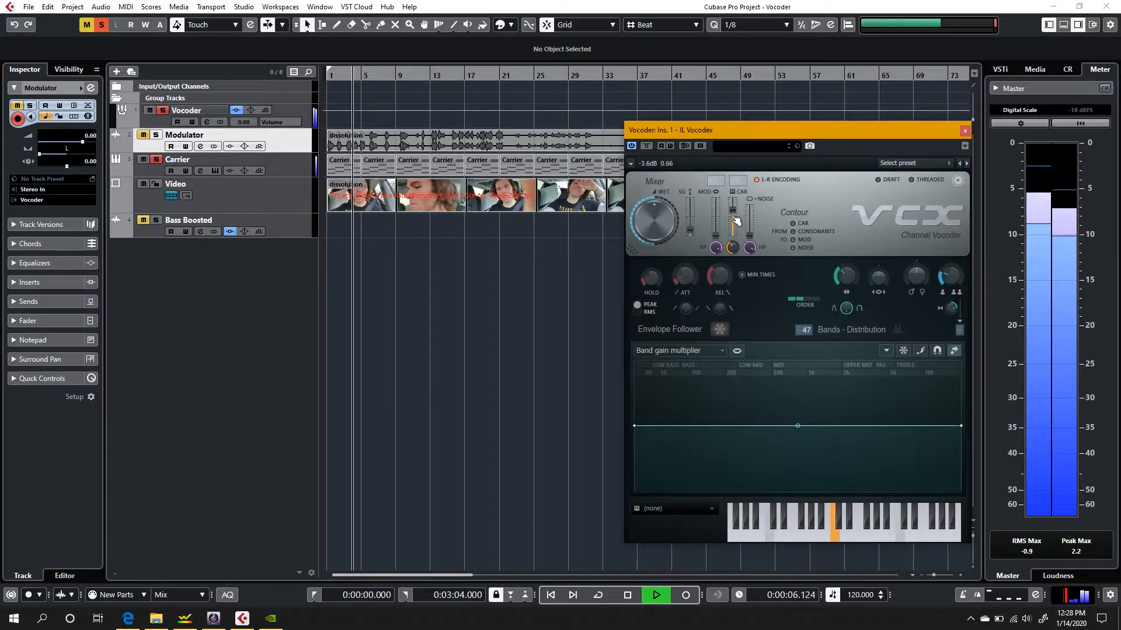
{"action": "left_click_drag", "start_coordinate": [734, 217], "coordinate": [734, 227]}
{"action": "key", "text": "space"}
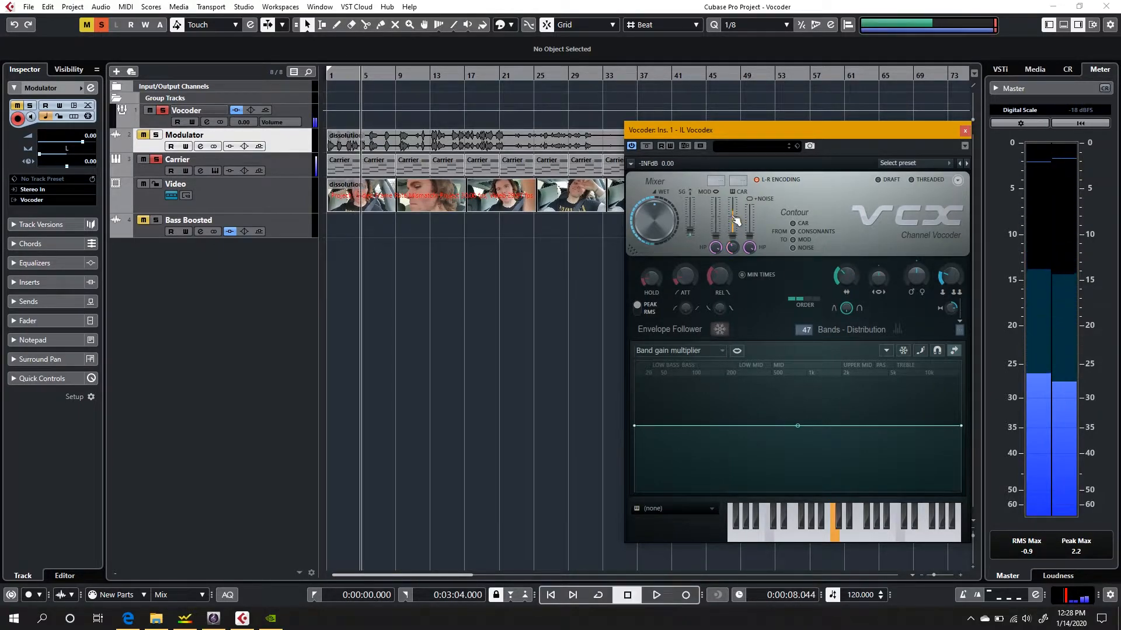
{"action": "left_click", "coordinate": [312, 596]}
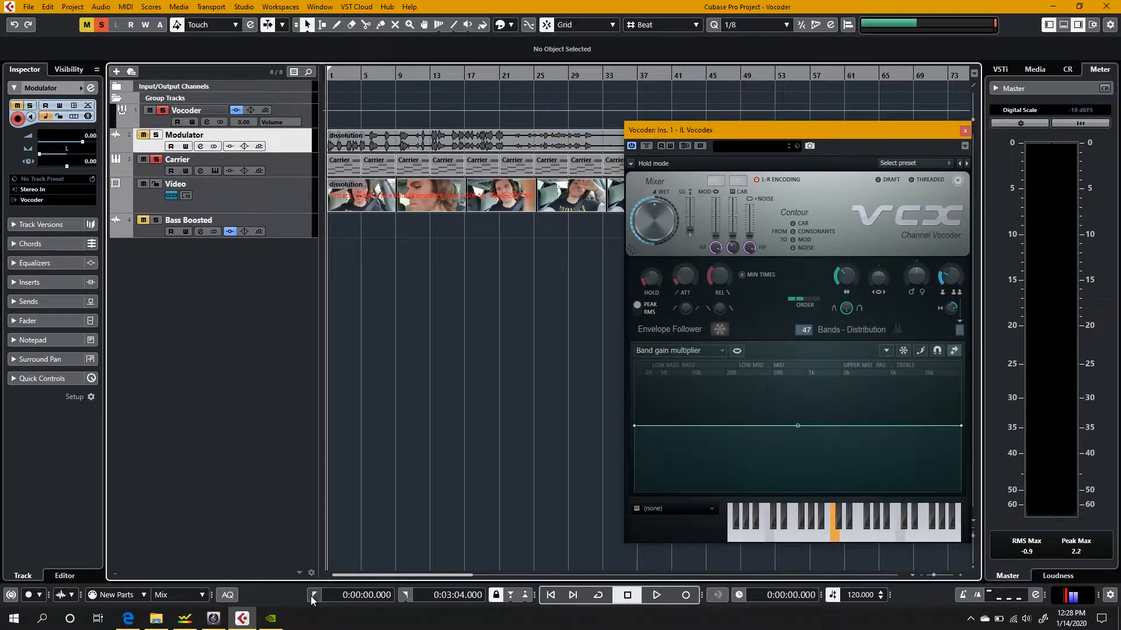
{"action": "left_click", "coordinate": [143, 135]}
{"action": "left_click", "coordinate": [165, 110]}
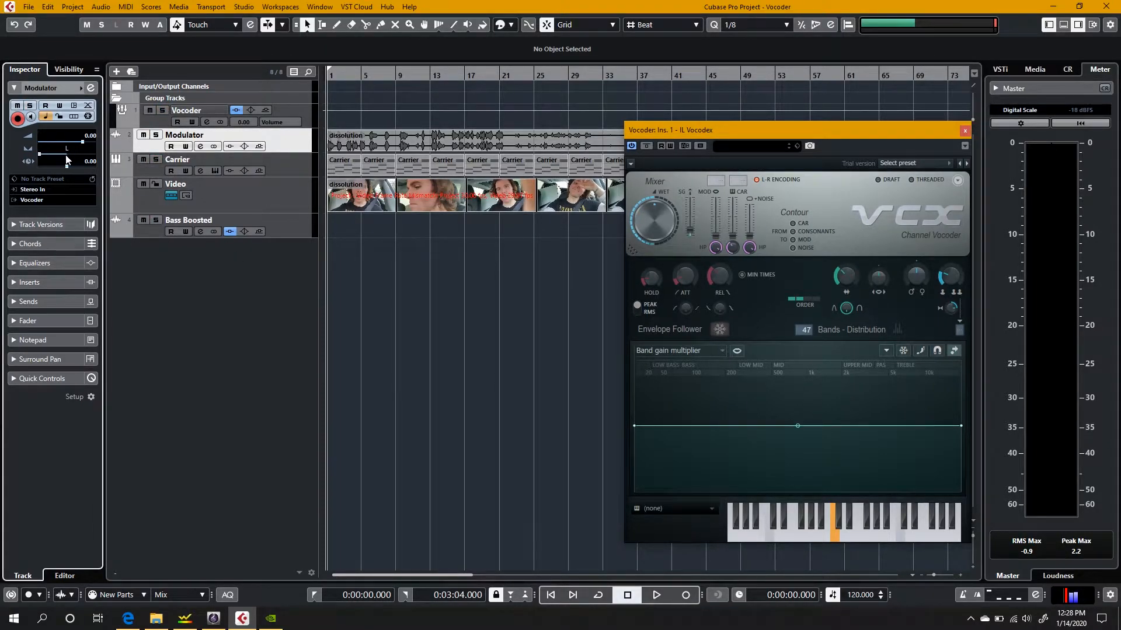
- Show the MixConsole, centre the panning of the Modulator and Carrier channels, and play the opening to hear the effect
{"action": "left_click", "coordinate": [1063, 25]}
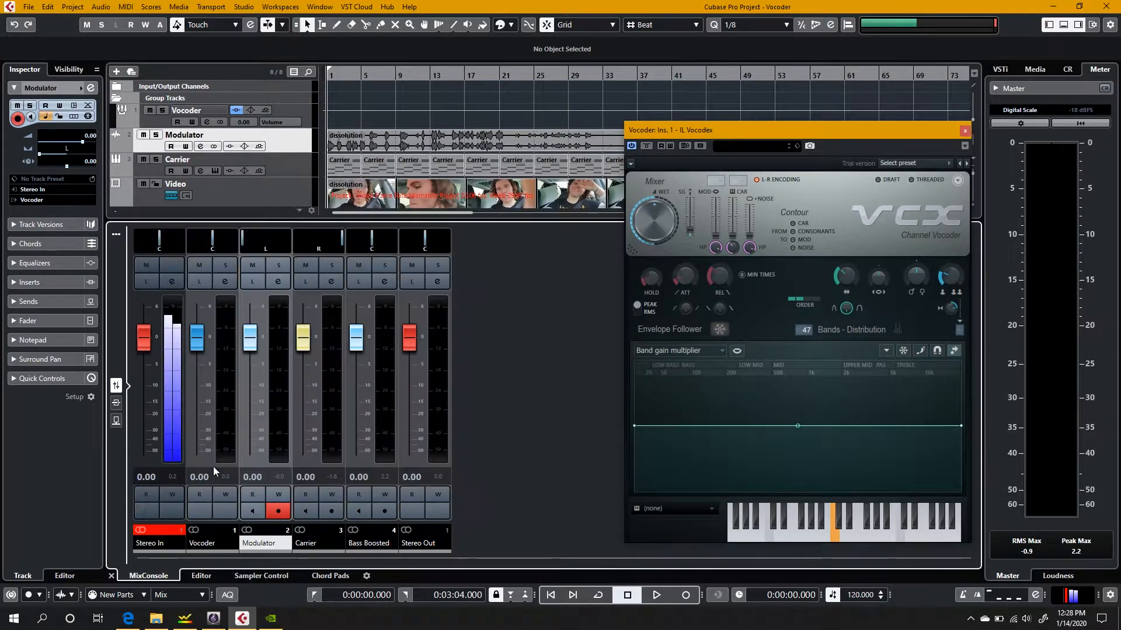
{"action": "left_click", "coordinate": [246, 247], "text": "ctrl"}
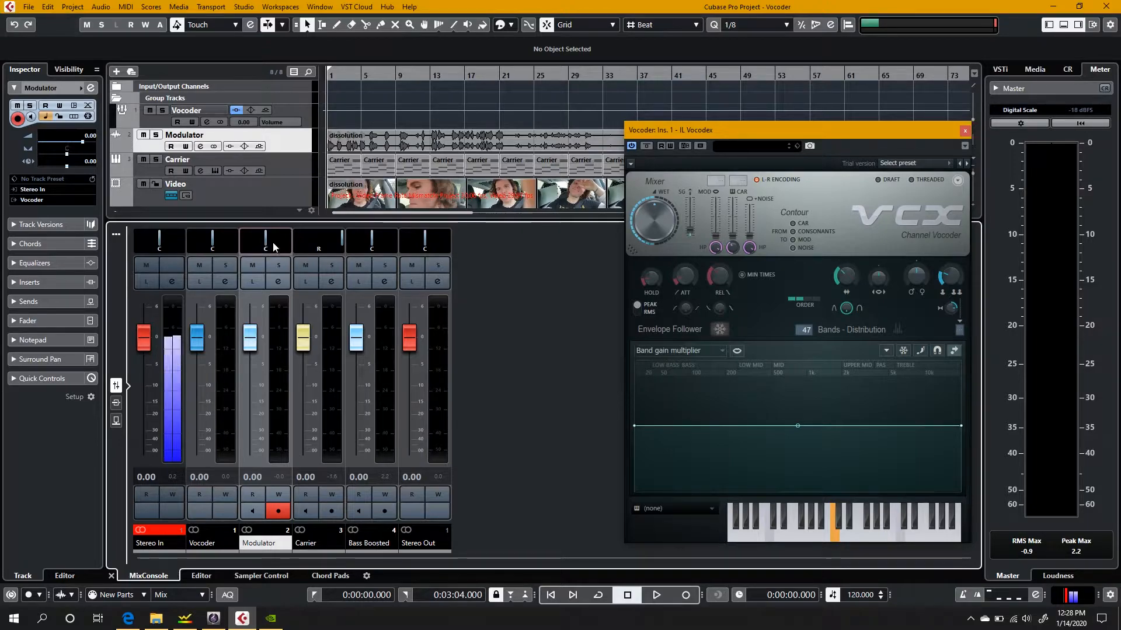
{"action": "left_click_drag", "start_coordinate": [326, 240], "coordinate": [306, 240]}
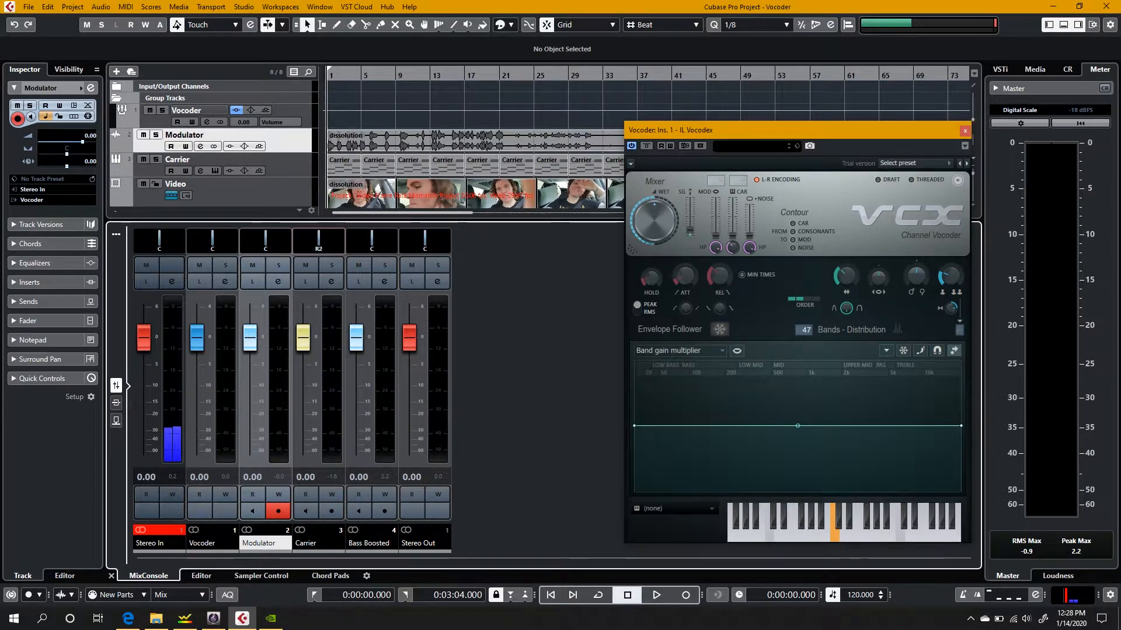
{"action": "left_click", "coordinate": [307, 244], "text": "ctrl"}
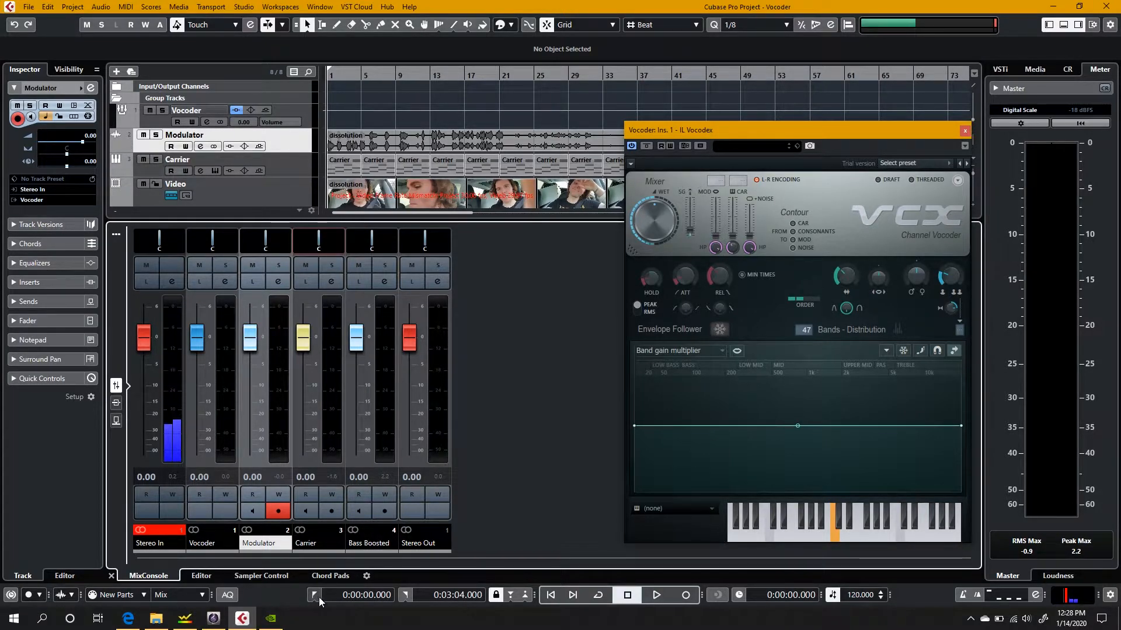
{"action": "key", "text": "space"}
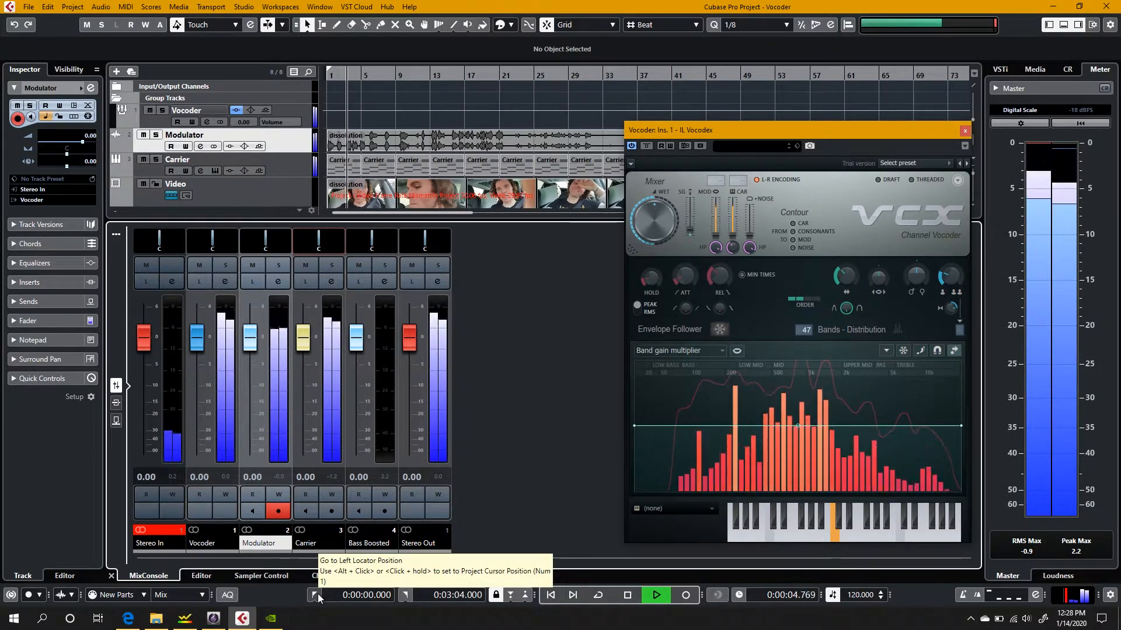
{"action": "key", "text": "space"}
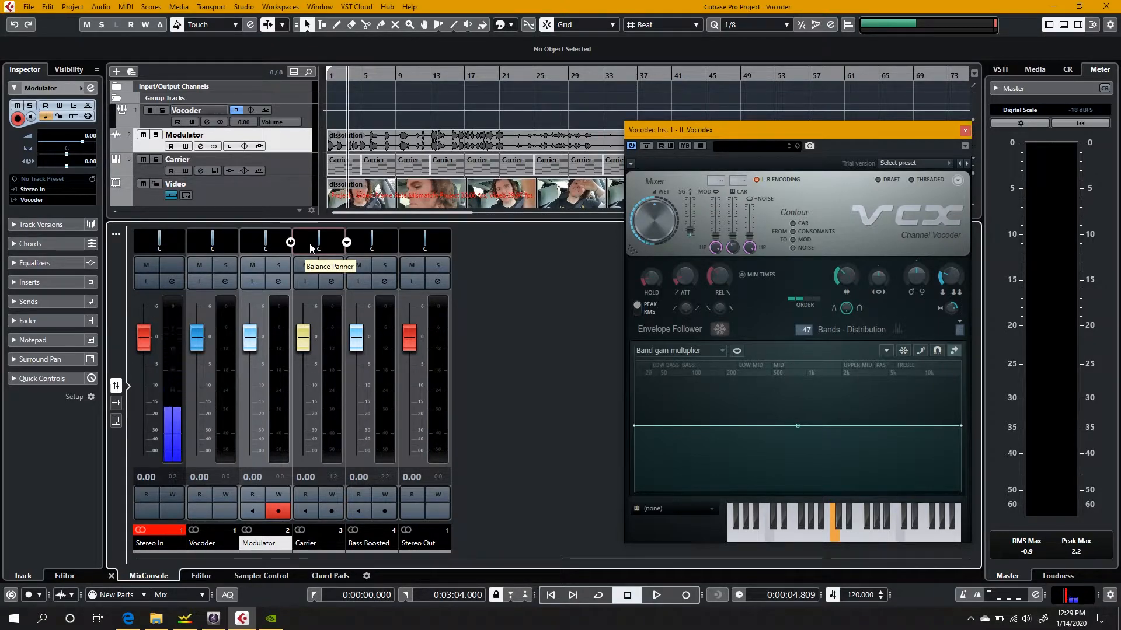
- Pan the Carrier fully right and the Modulator fully left, then play the project from the left locator and stop
{"action": "left_click_drag", "start_coordinate": [310, 248], "coordinate": [481, 264]}
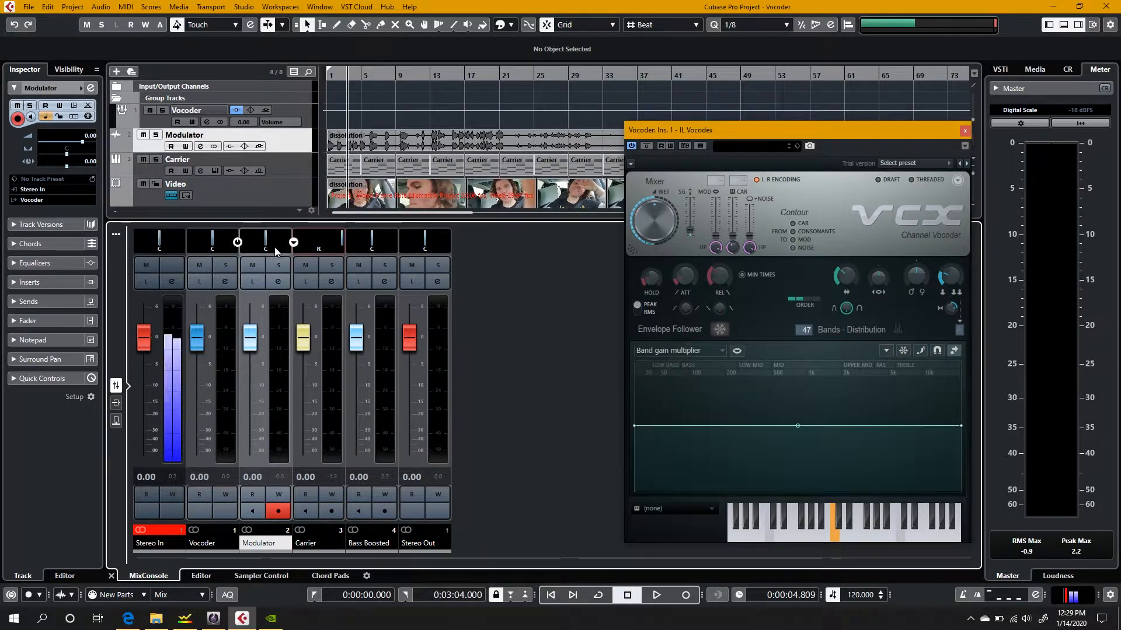
{"action": "left_click_drag", "start_coordinate": [272, 248], "coordinate": [145, 251]}
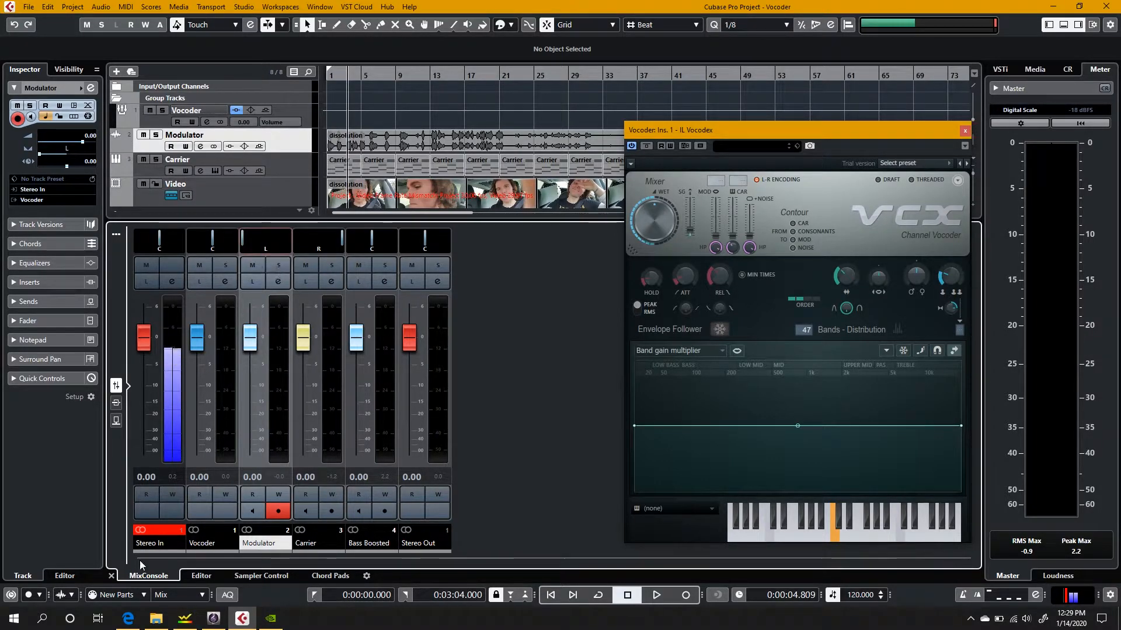
{"action": "left_click", "coordinate": [312, 601]}
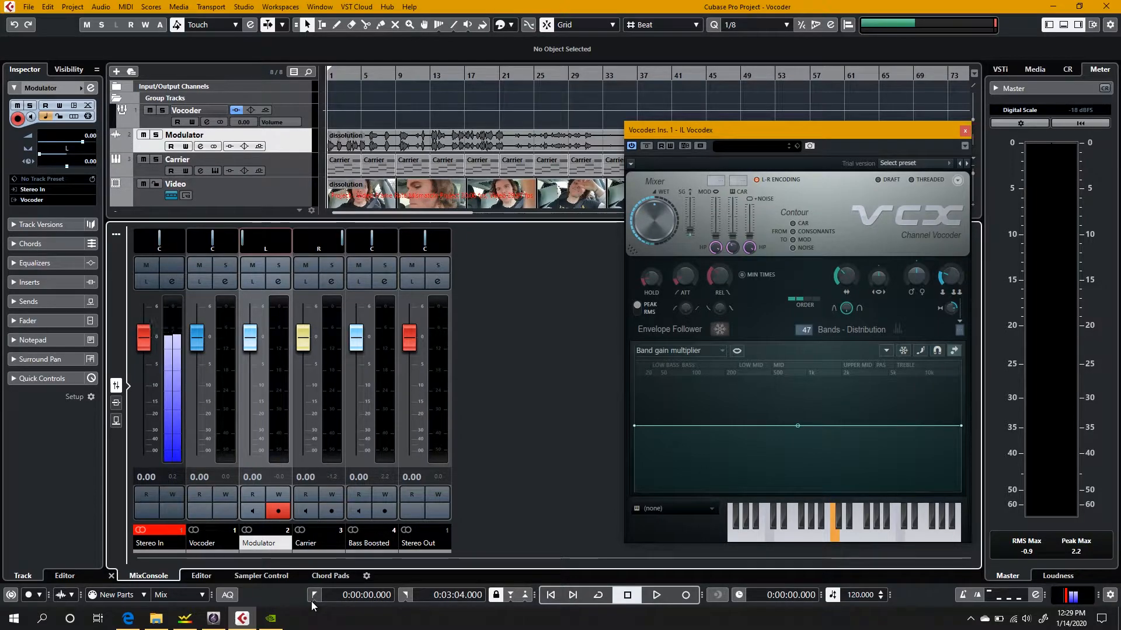
{"action": "key", "text": "space"}
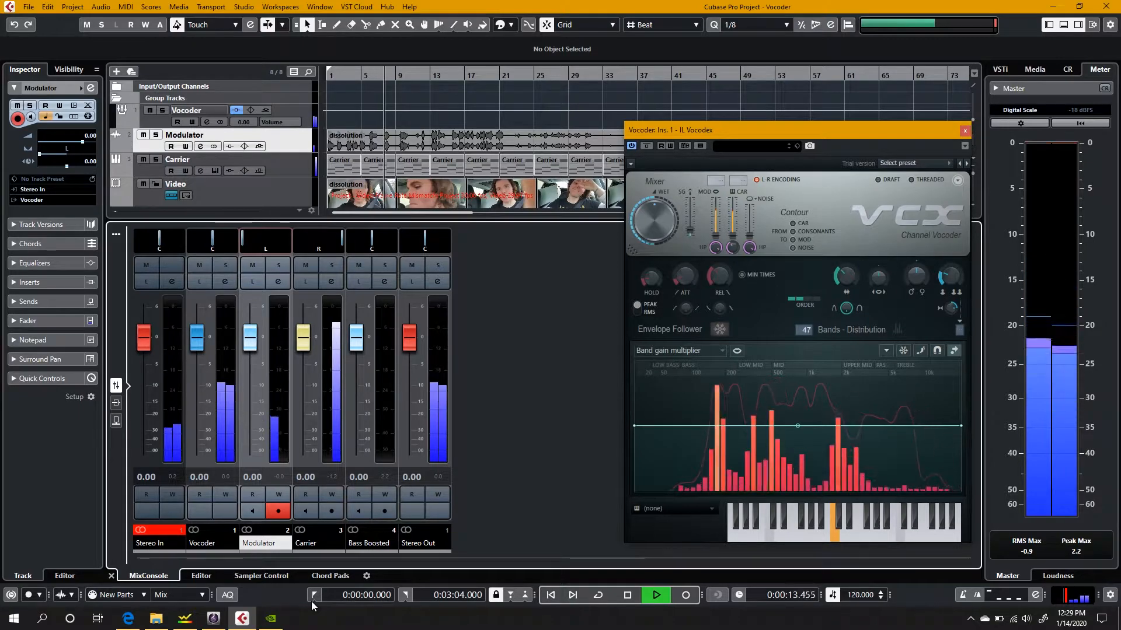
{"action": "key", "text": "space"}
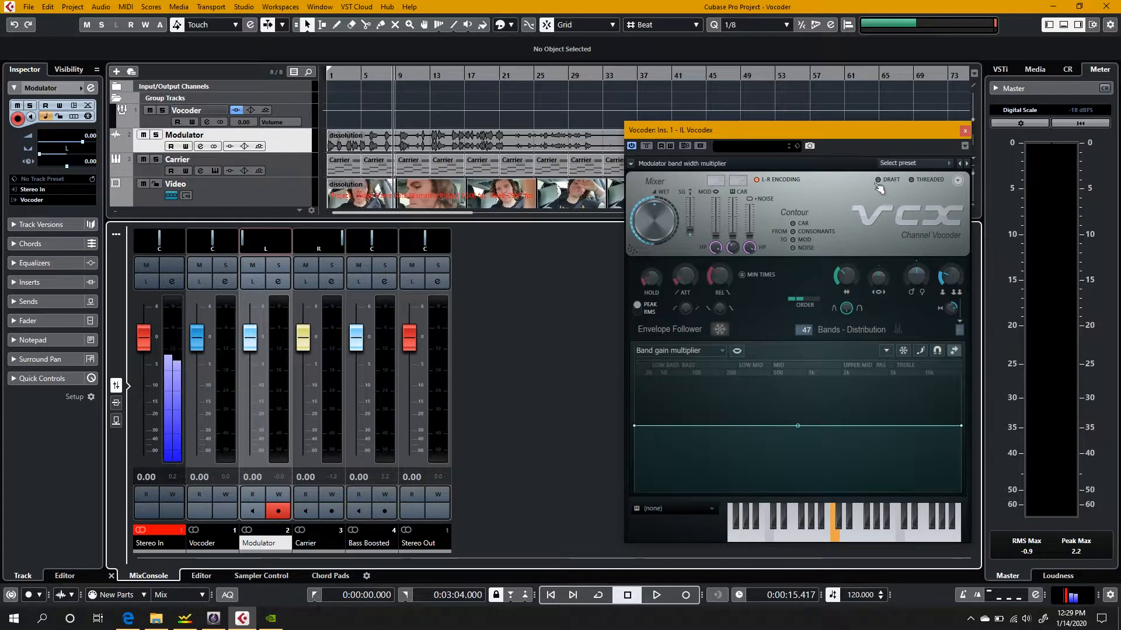
- Look through the preset list of the Vocoder group's IL Vocodex without choosing one, then close the MixConsole
{"action": "left_click_drag", "start_coordinate": [866, 131], "coordinate": [805, 131]}
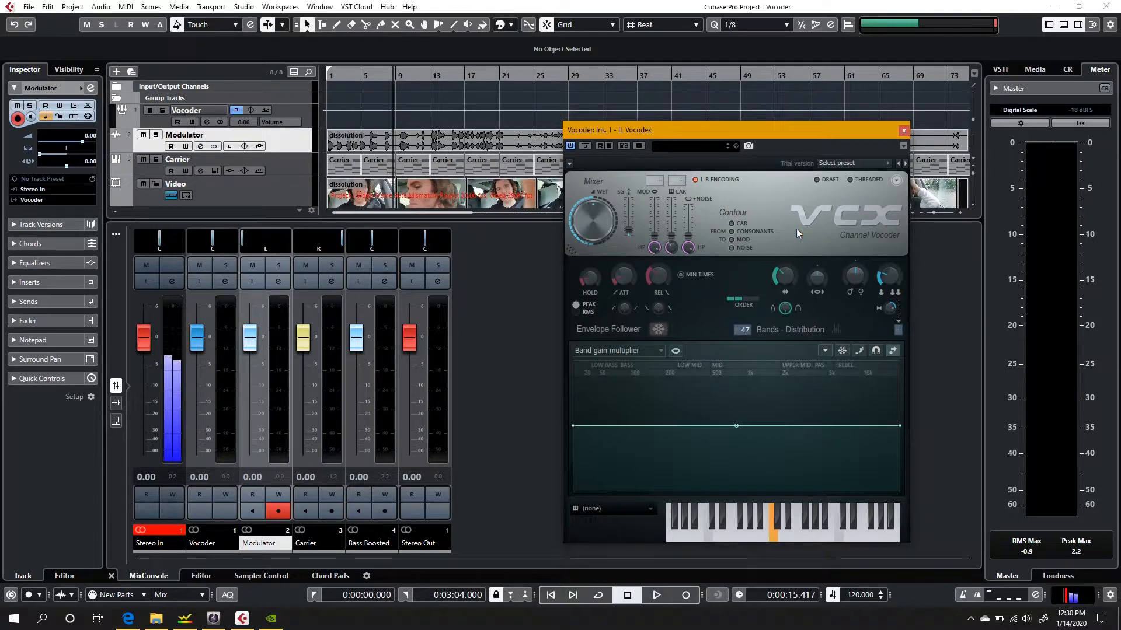
{"action": "left_click", "coordinate": [856, 161]}
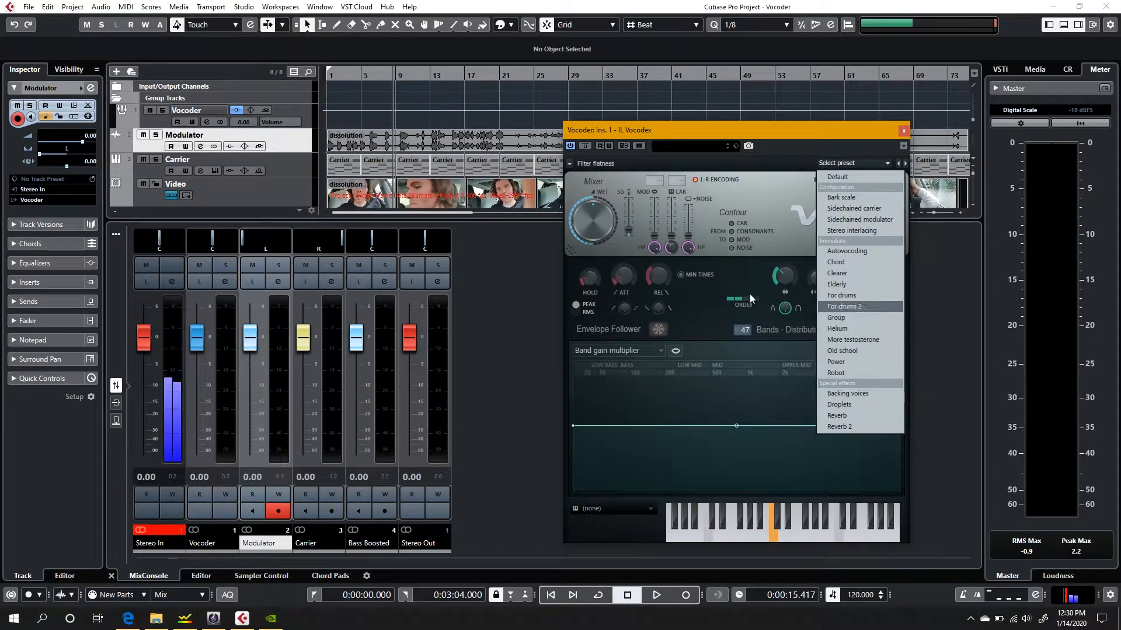
{"action": "left_click", "coordinate": [742, 264]}
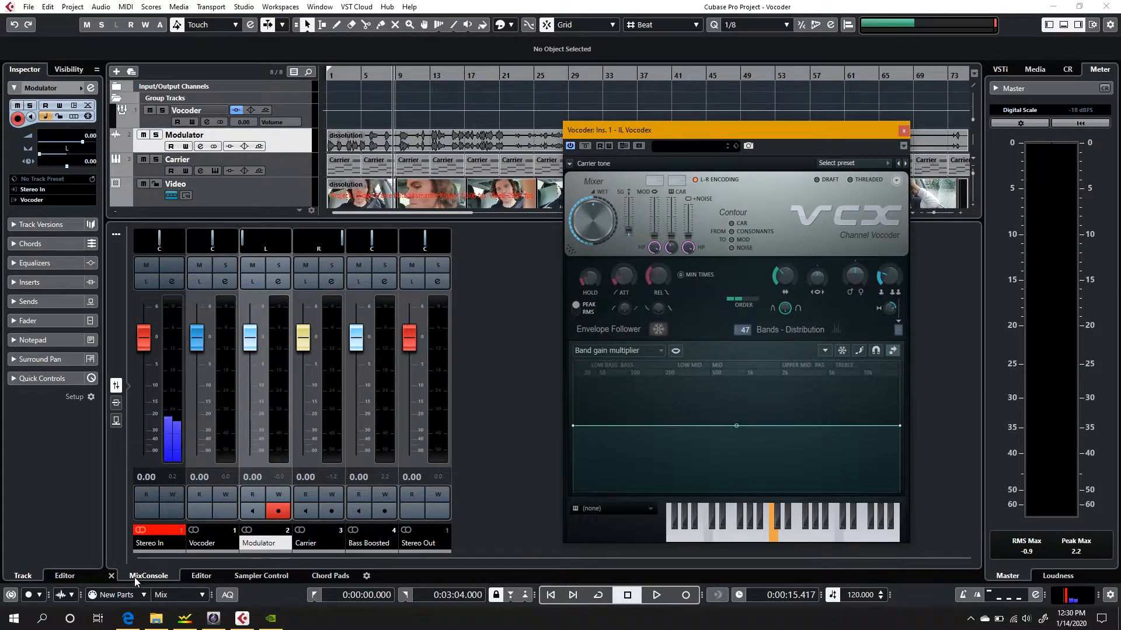
{"action": "left_click", "coordinate": [111, 575]}
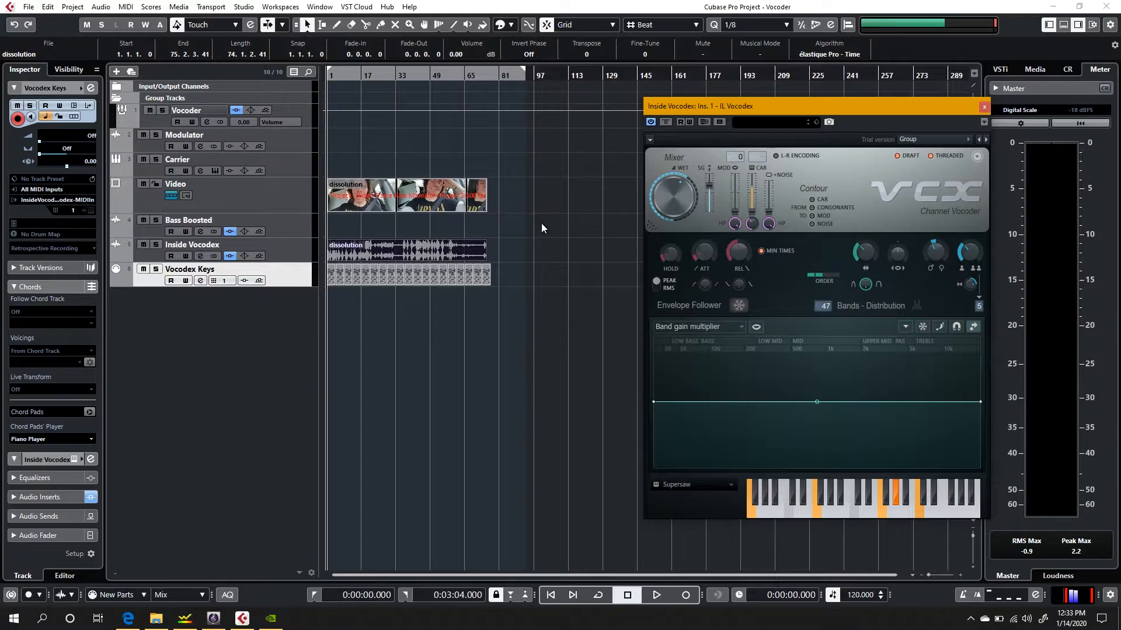
- Review the built-in carrier sounds in the Inside Vocodex track's IL Vocodex, keeping Supersaw, then select the Group preset
{"action": "left_click", "coordinate": [700, 485]}
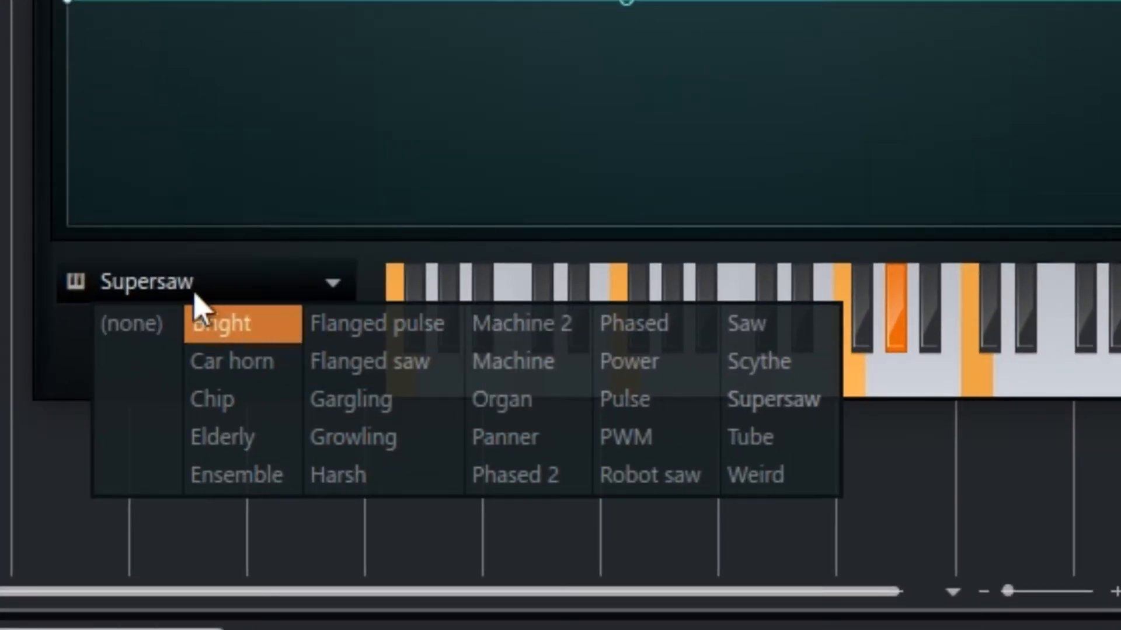
{"action": "left_click", "coordinate": [194, 294]}
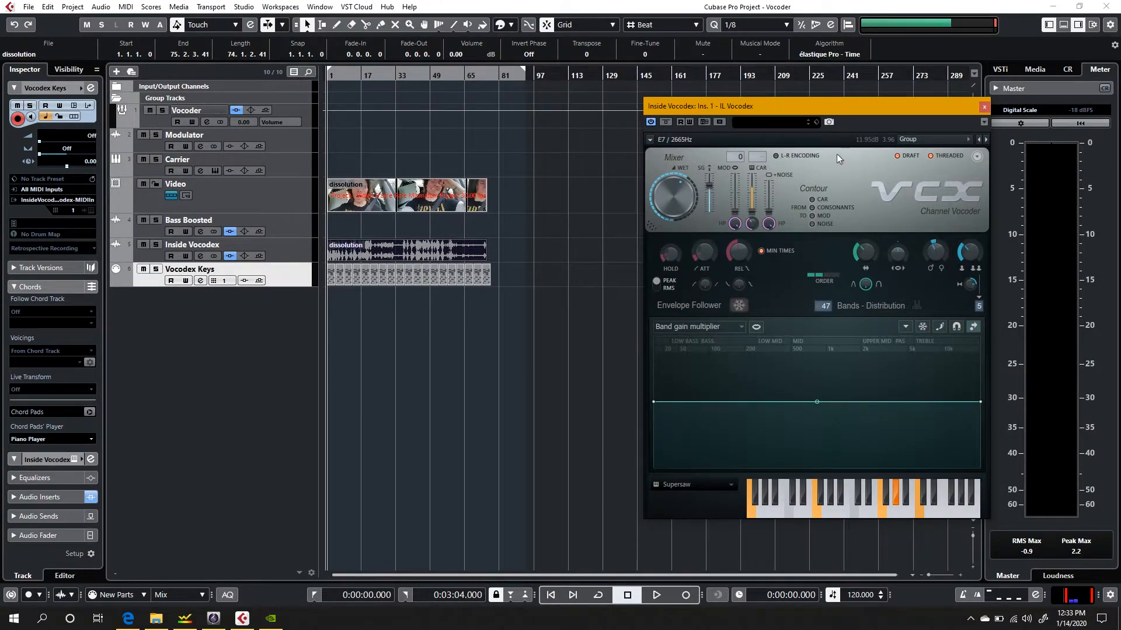
{"action": "left_click", "coordinate": [920, 139]}
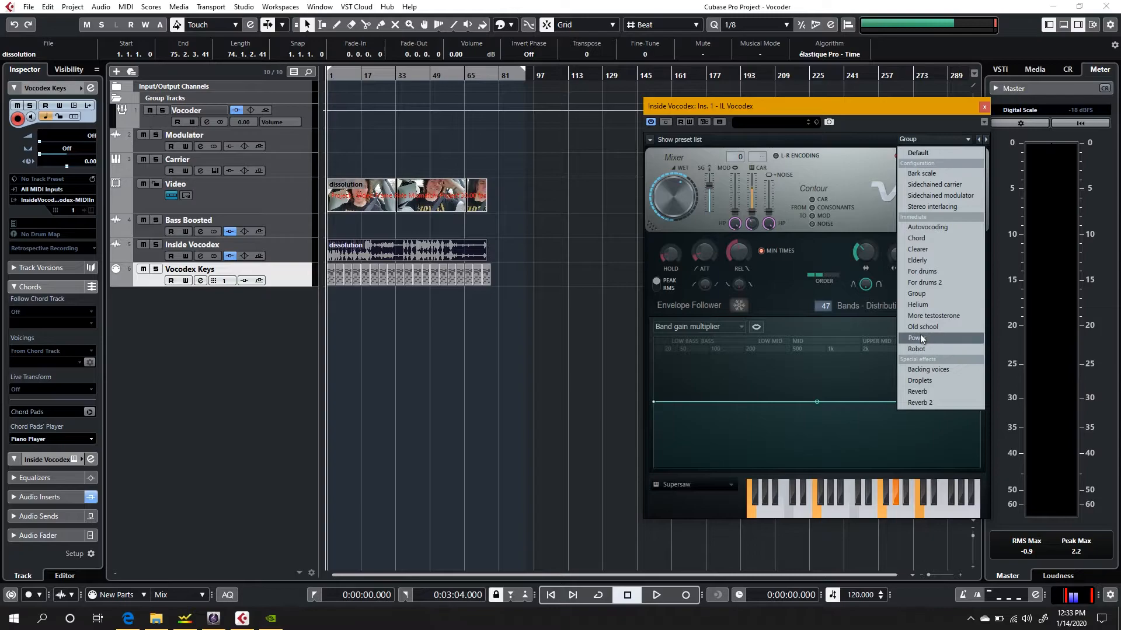
{"action": "left_click", "coordinate": [918, 295]}
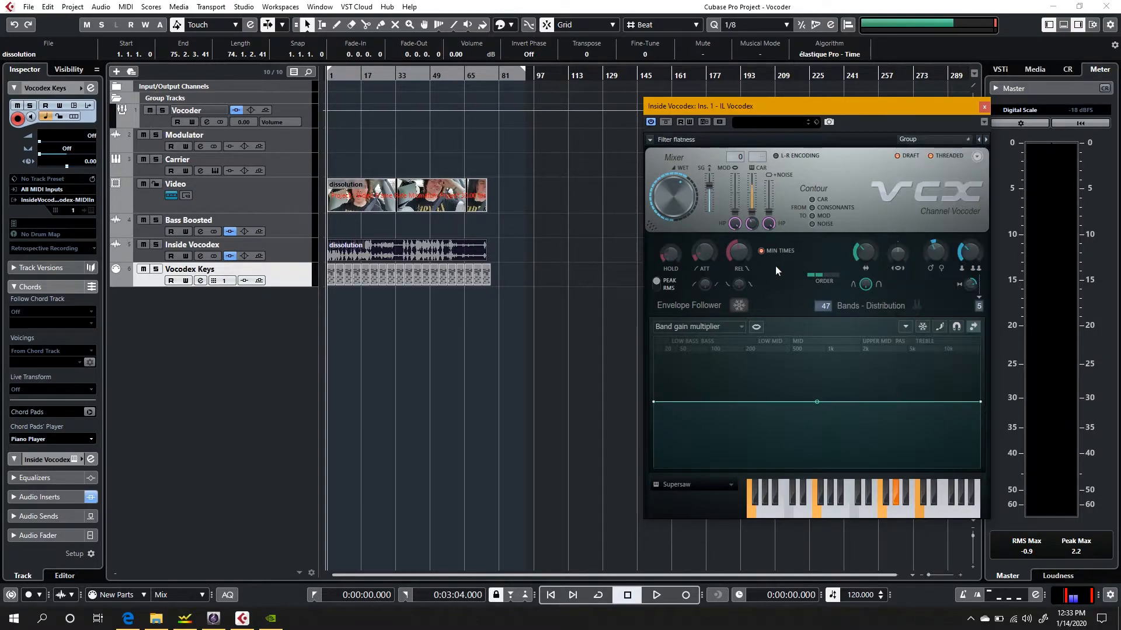
- Open the REVerence insert from the Inside Vocodex track's channel settings and reposition its window
{"action": "left_click", "coordinate": [271, 249]}
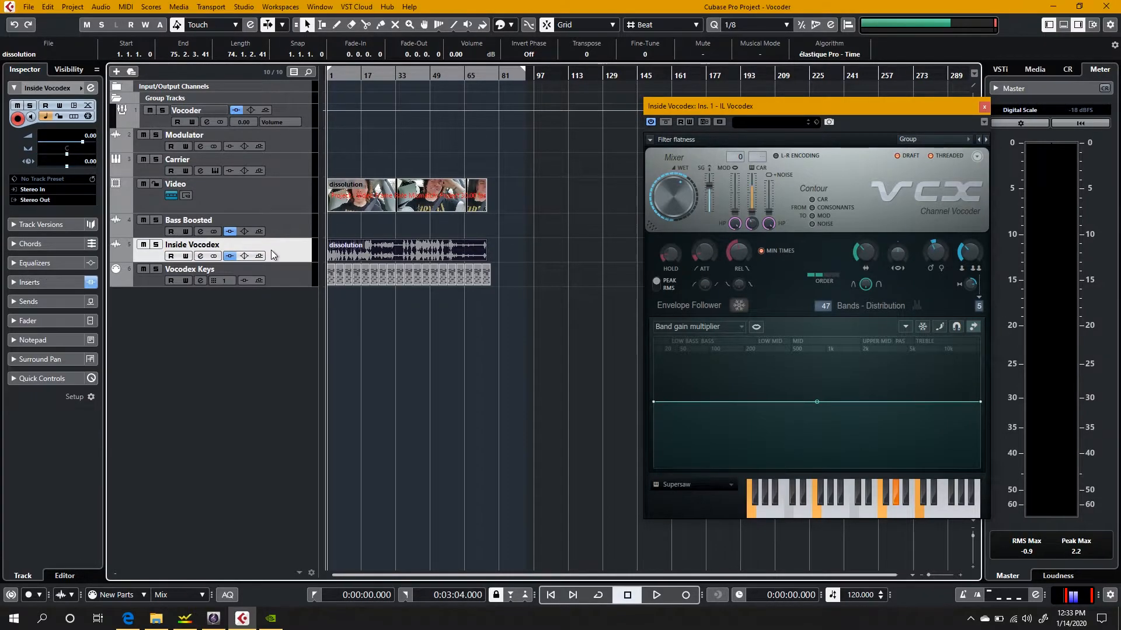
{"action": "left_click", "coordinate": [202, 257]}
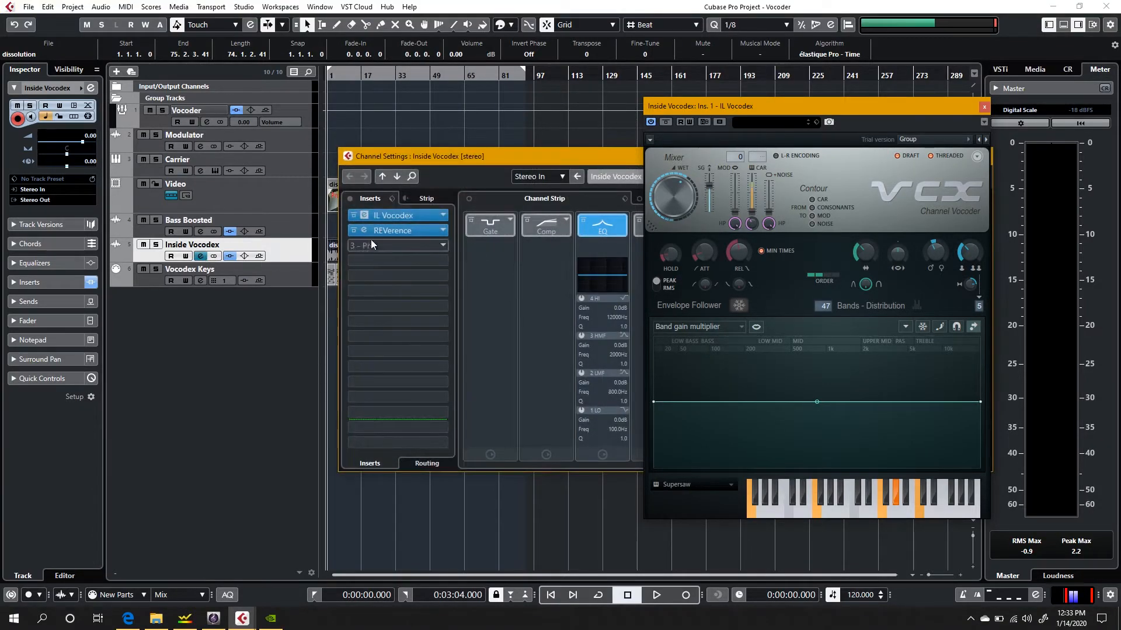
{"action": "left_click", "coordinate": [408, 230]}
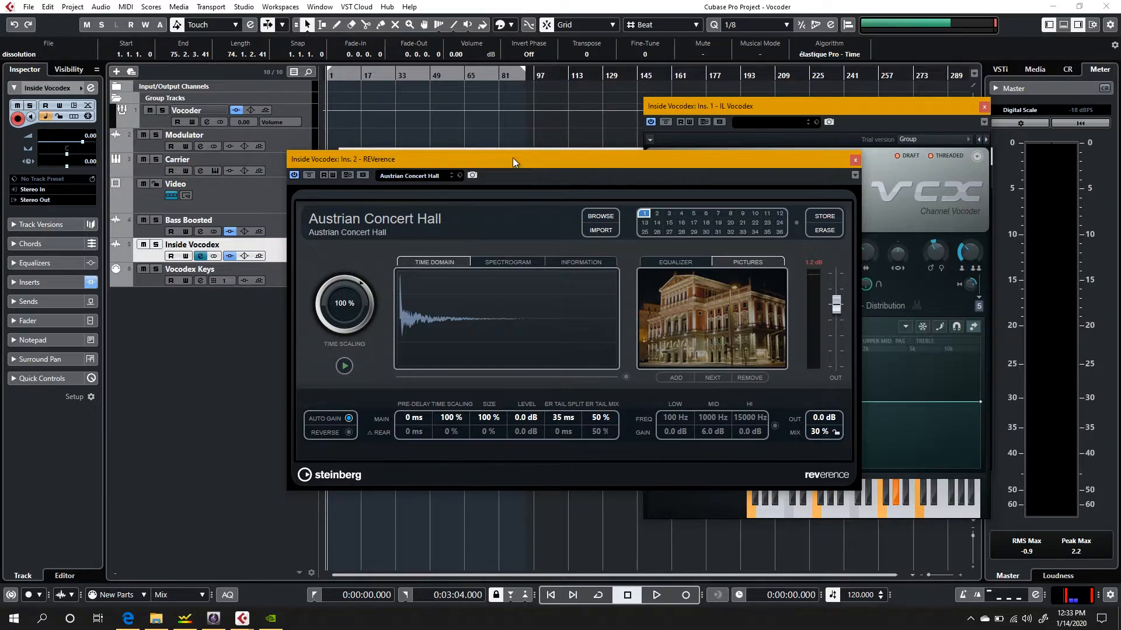
{"action": "left_click_drag", "start_coordinate": [512, 158], "coordinate": [493, 152]}
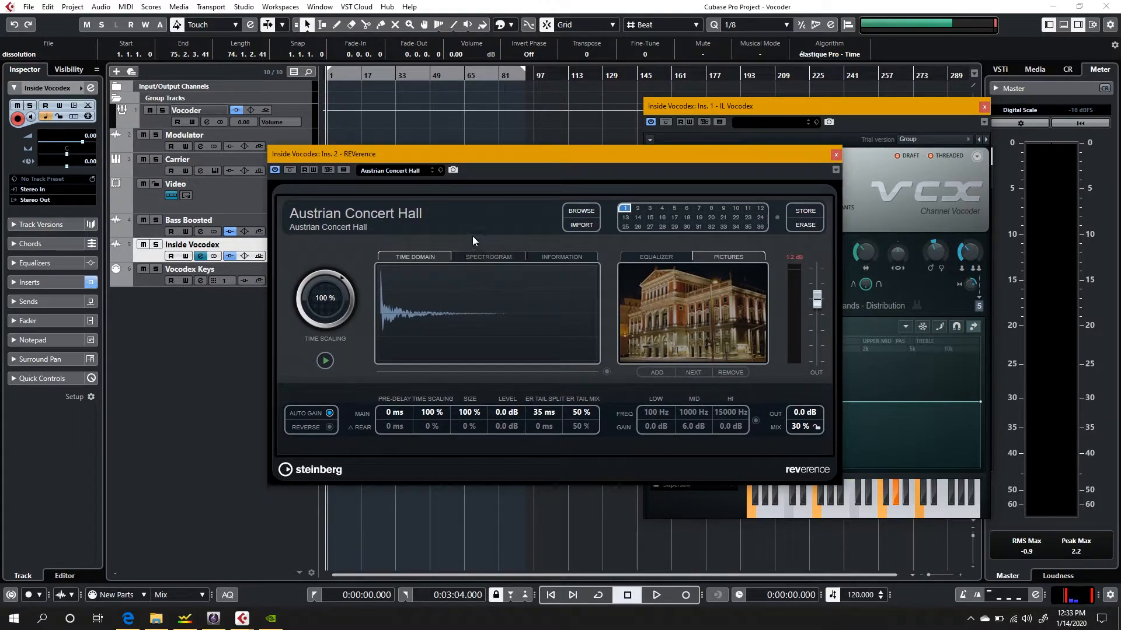
- Check REVerence's impulse response information, return to the time domain display, and play the test impulse
{"action": "left_click", "coordinate": [548, 255]}
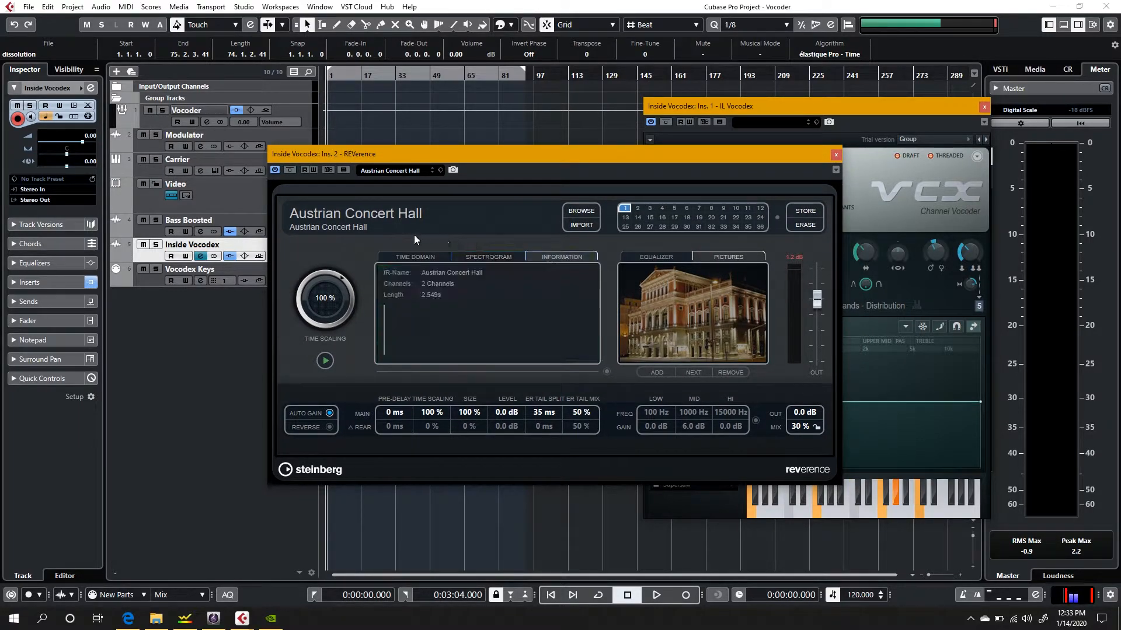
{"action": "left_click", "coordinate": [416, 256]}
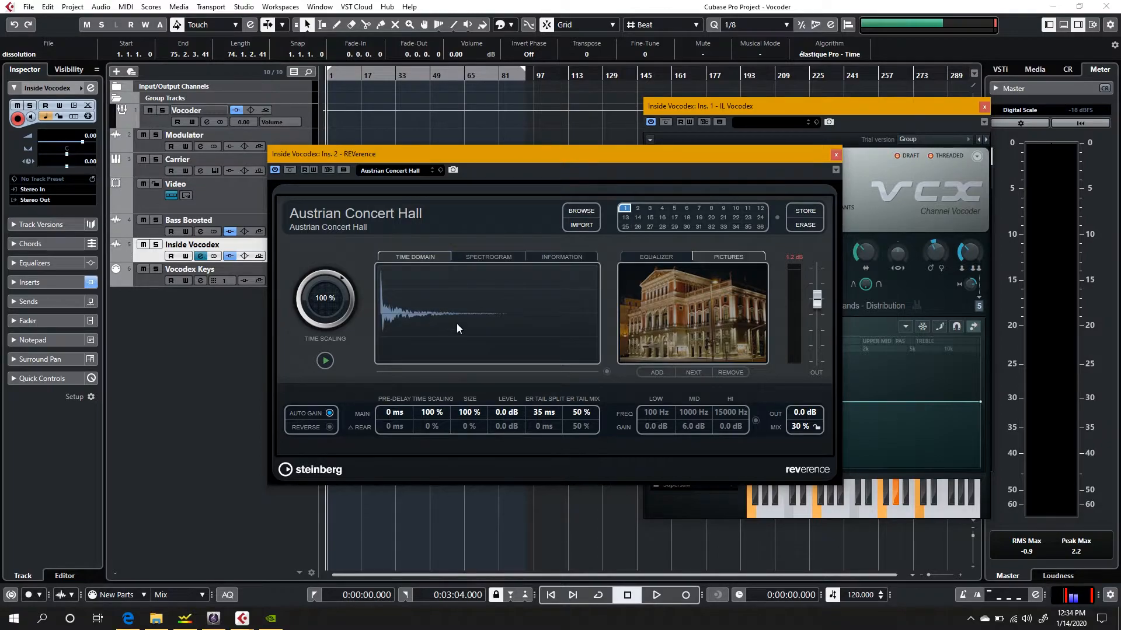
{"action": "left_click", "coordinate": [325, 361]}
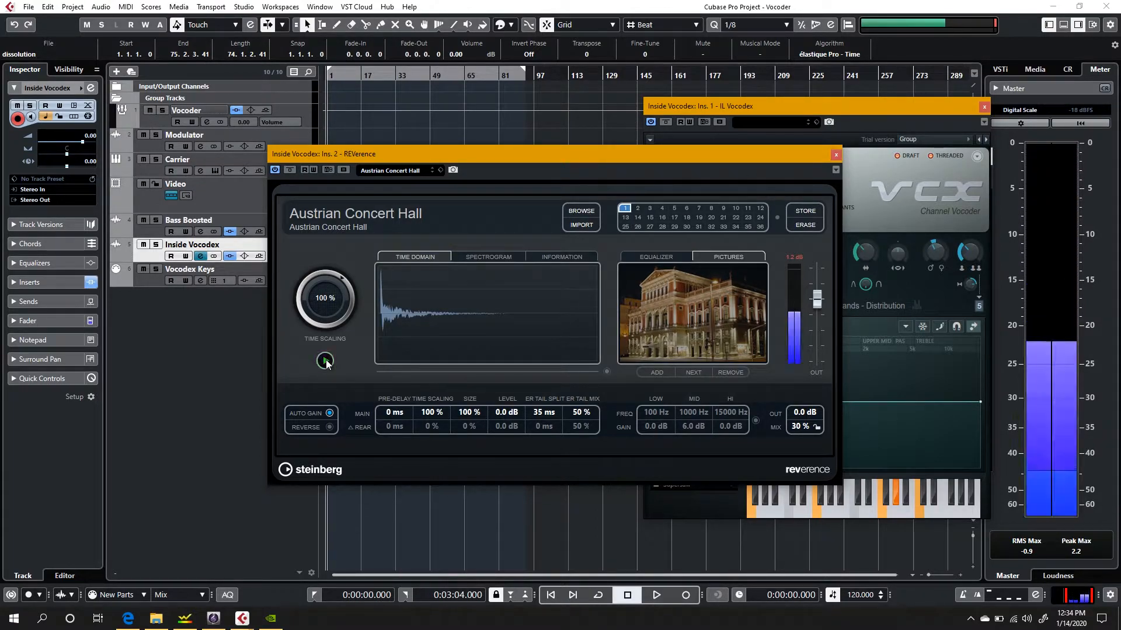
- Close REVerence and the Inside Vocodex channel settings, then select the Vocodex Keys track
{"action": "left_click", "coordinate": [833, 154]}
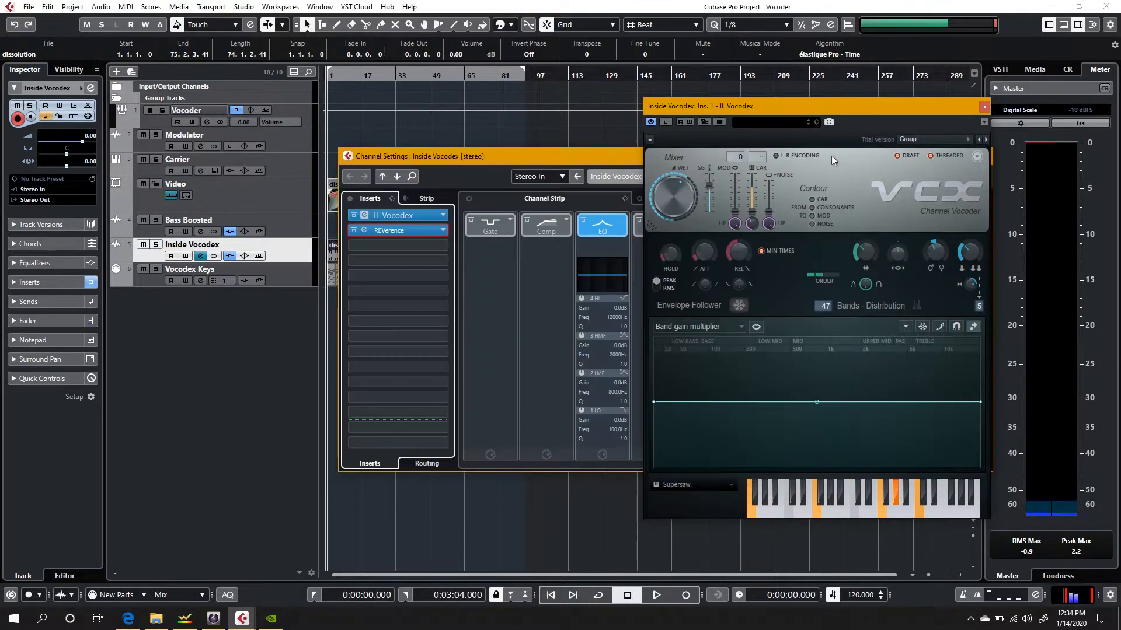
{"action": "left_click", "coordinate": [354, 415]}
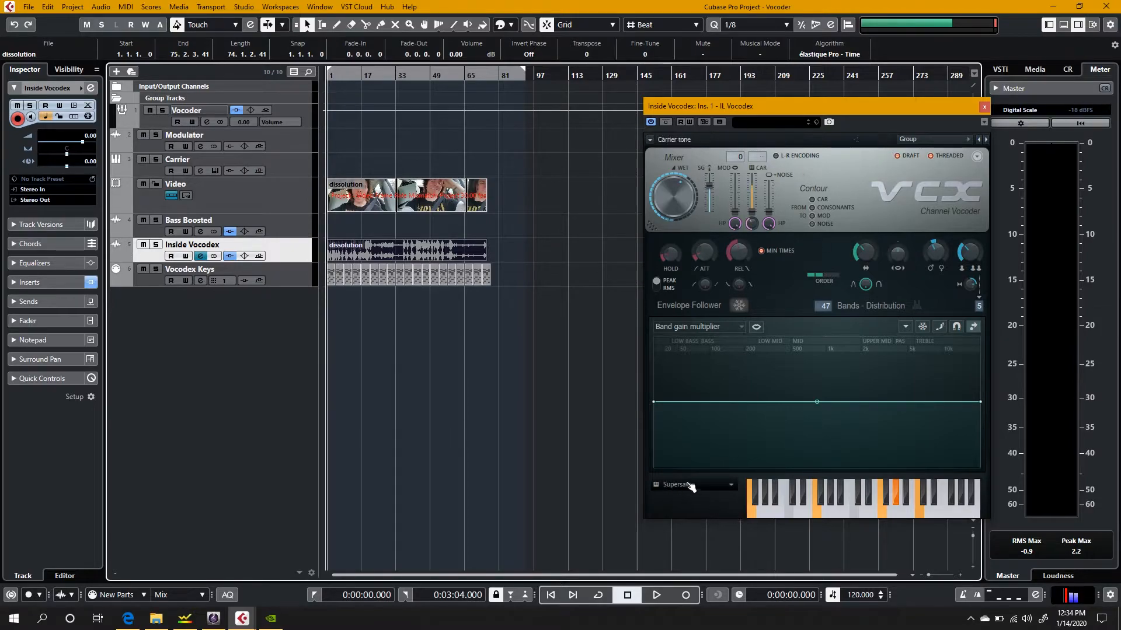
{"action": "left_click", "coordinate": [293, 275]}
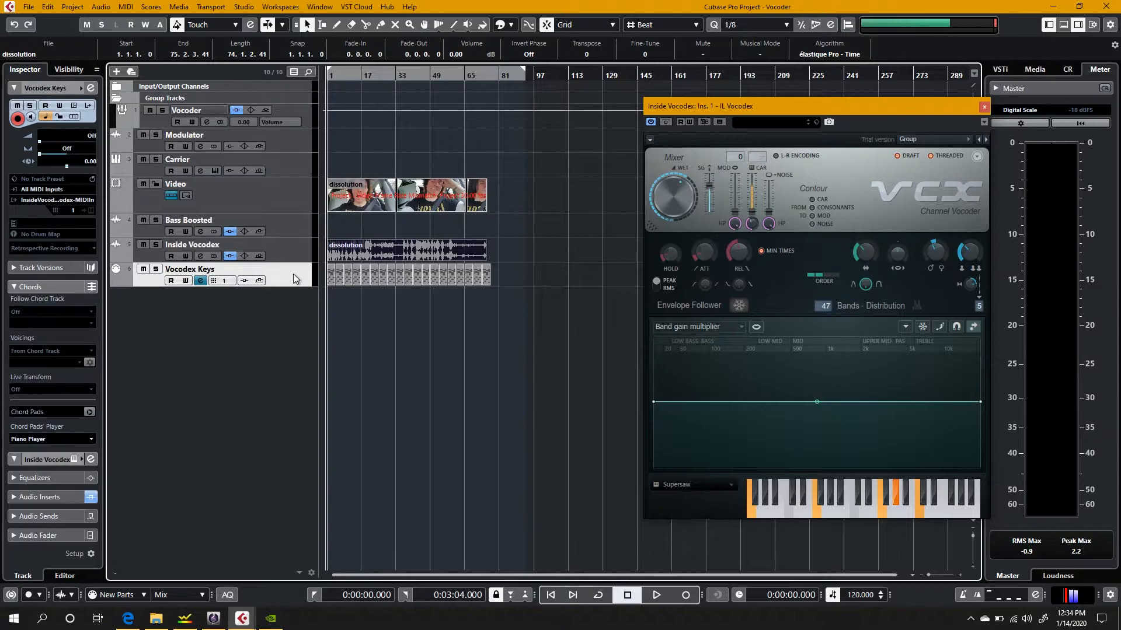
- View the dialog for adding a MIDI track without adding one, then inspect the Carrier track's NEXUS 3 instrument and close it
{"action": "right_click", "coordinate": [254, 342]}
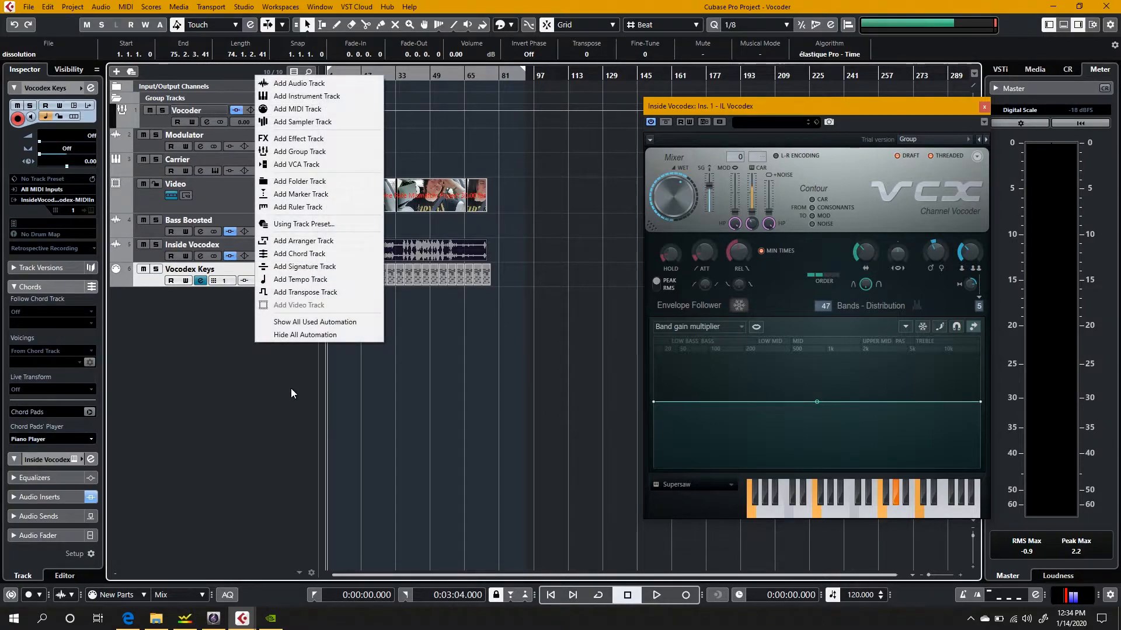
{"action": "left_click", "coordinate": [286, 109]}
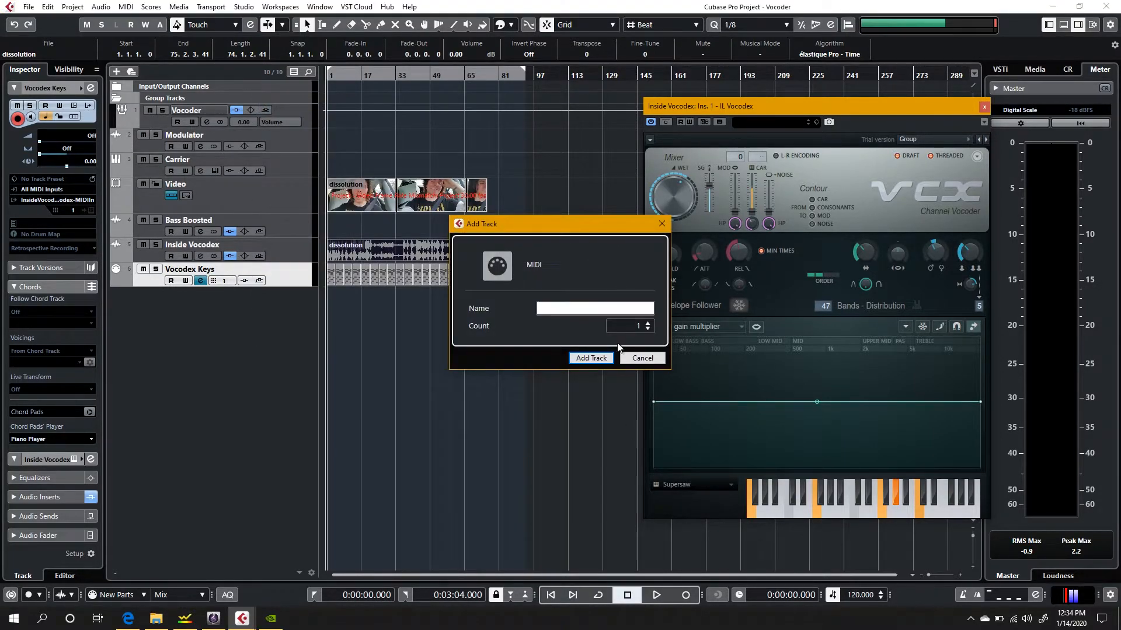
{"action": "left_click", "coordinate": [643, 358]}
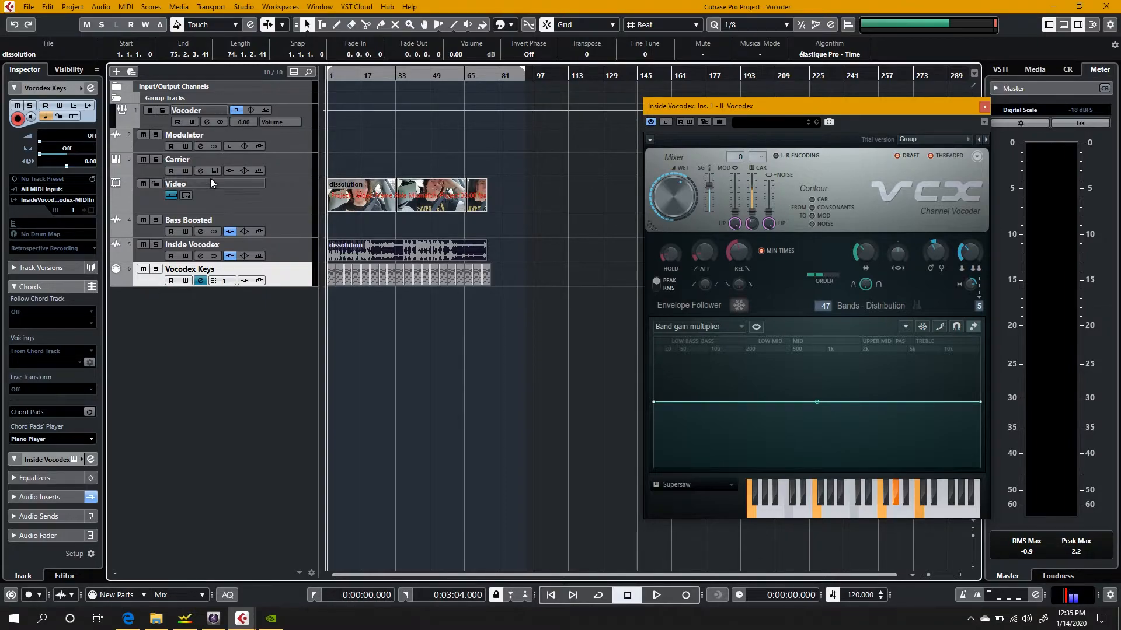
{"action": "left_click", "coordinate": [216, 169]}
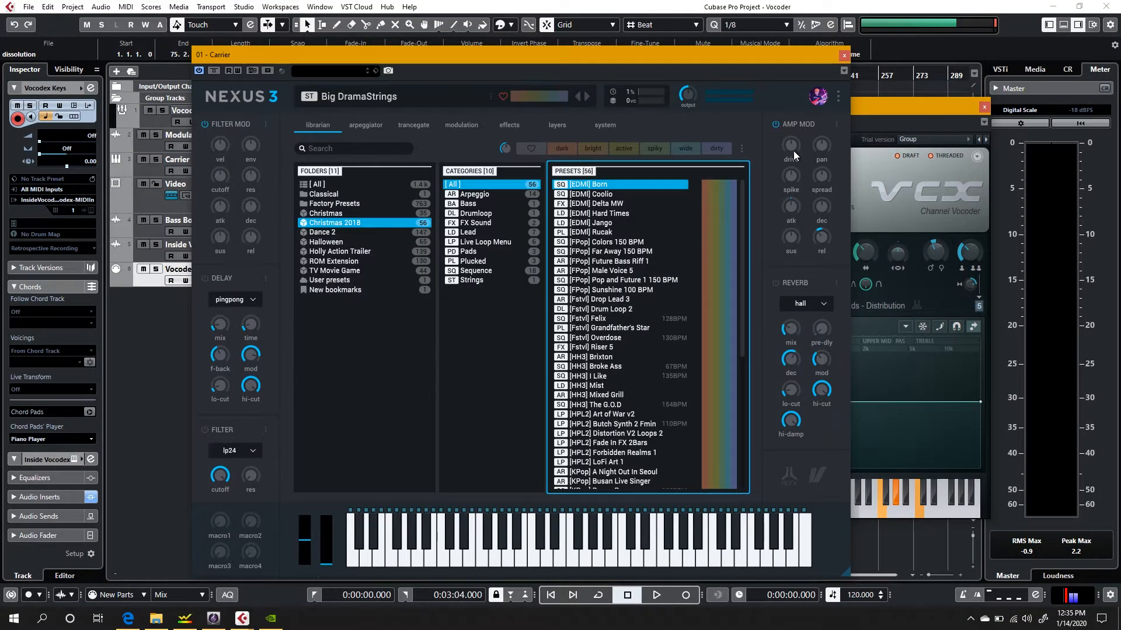
{"action": "left_click", "coordinate": [844, 56]}
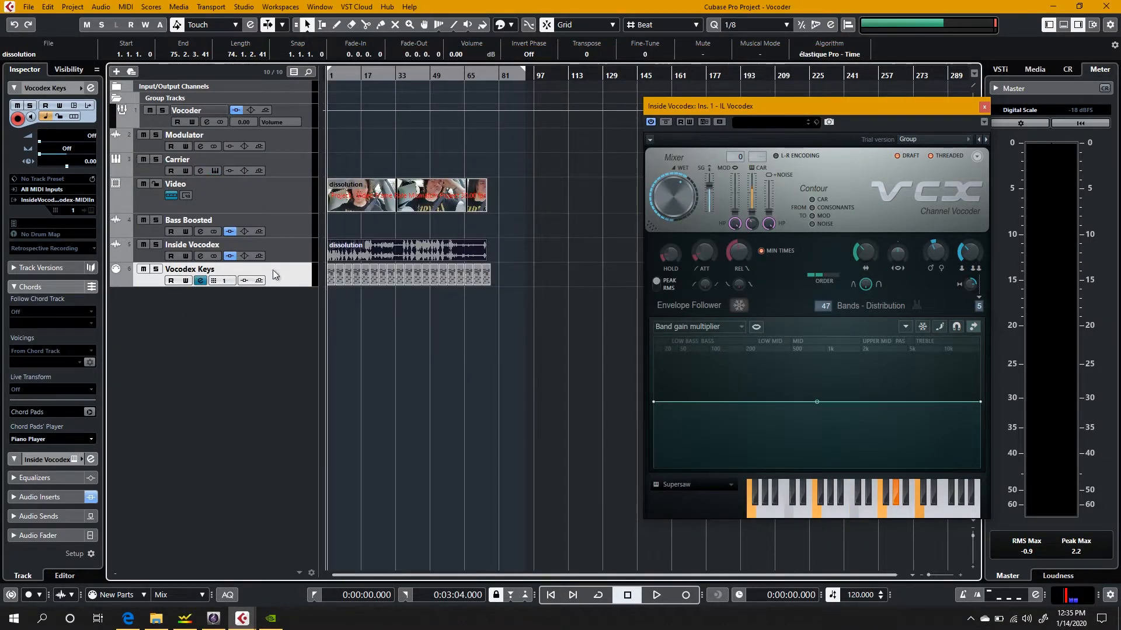
- Route the Vocodex Keys output to the Inside Vocodex track's IL Vocodex MIDI input, and audition the project briefly
{"action": "left_click", "coordinate": [26, 201]}
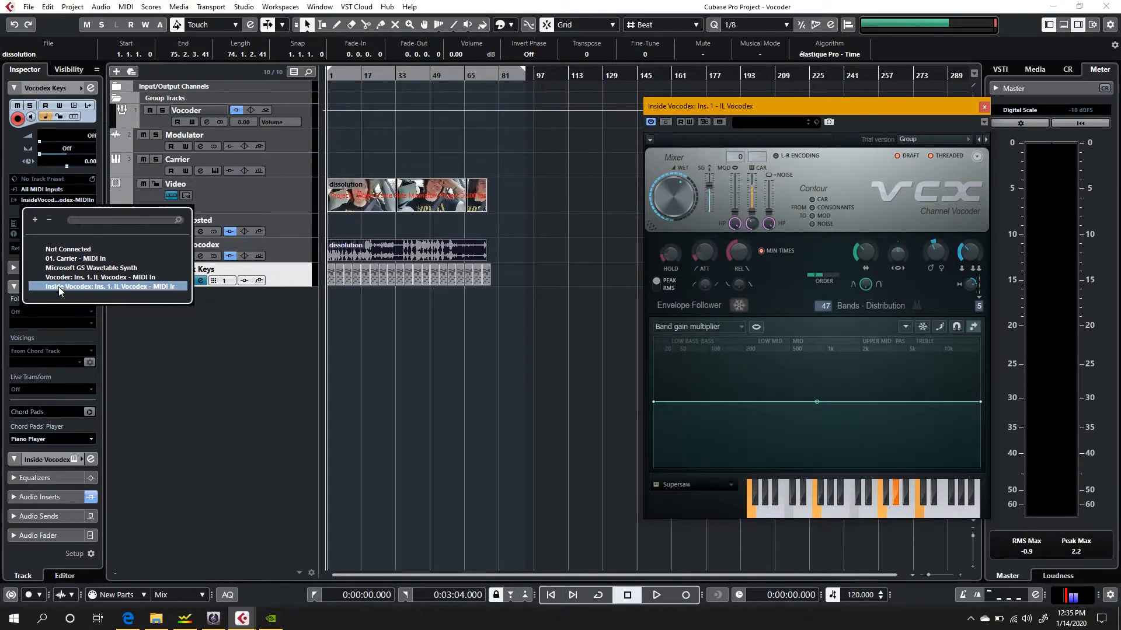
{"action": "left_click", "coordinate": [59, 286]}
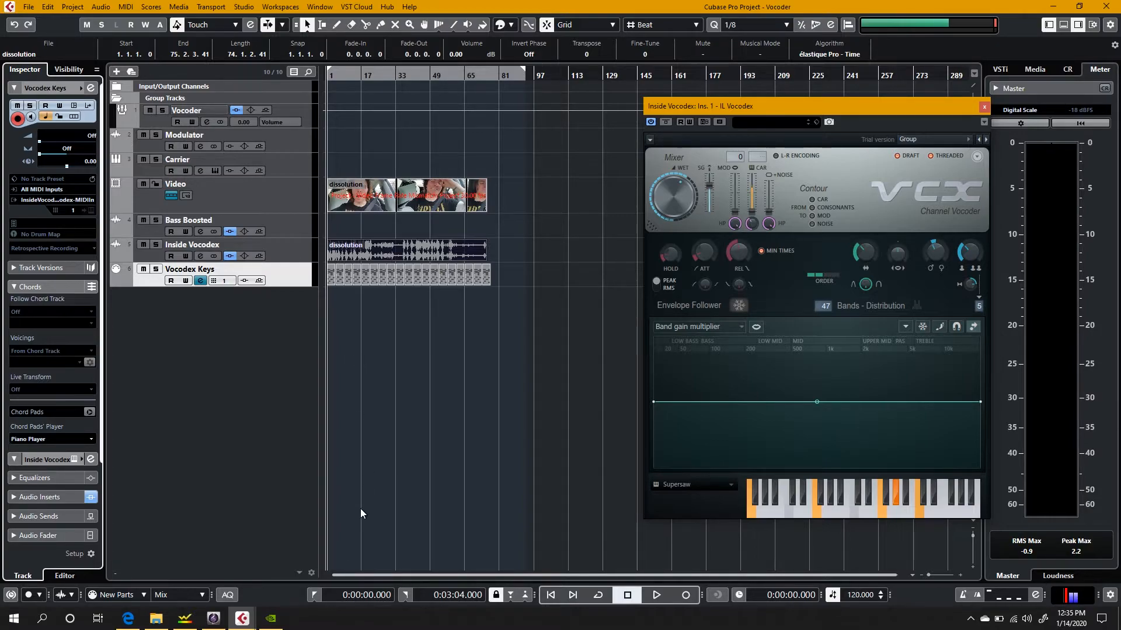
{"action": "key", "text": "space"}
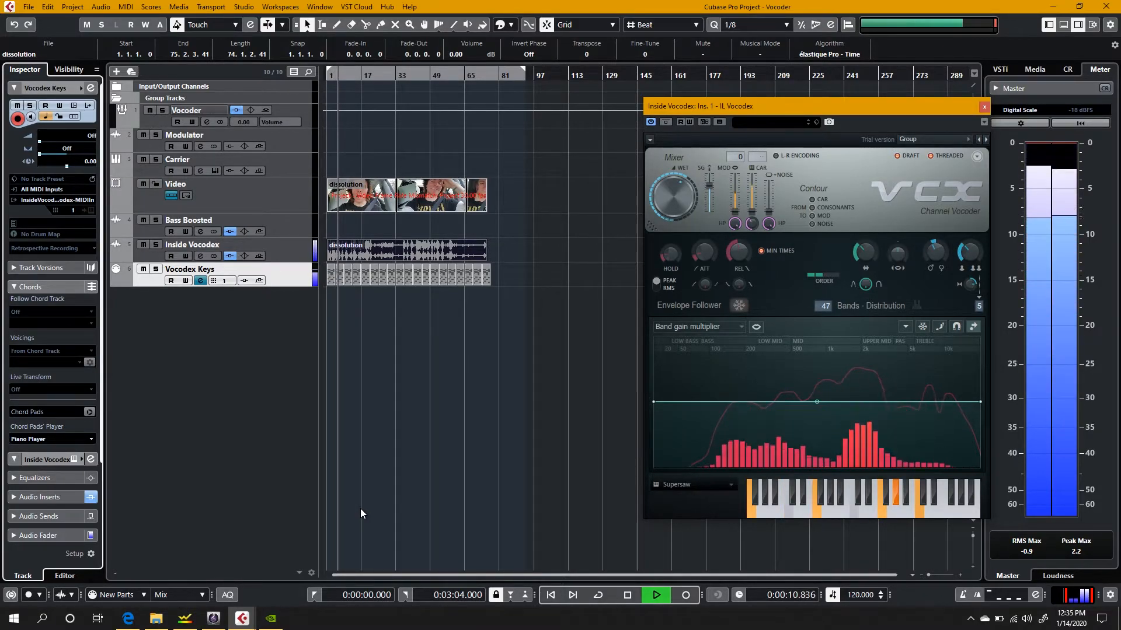
{"action": "key", "text": "space"}
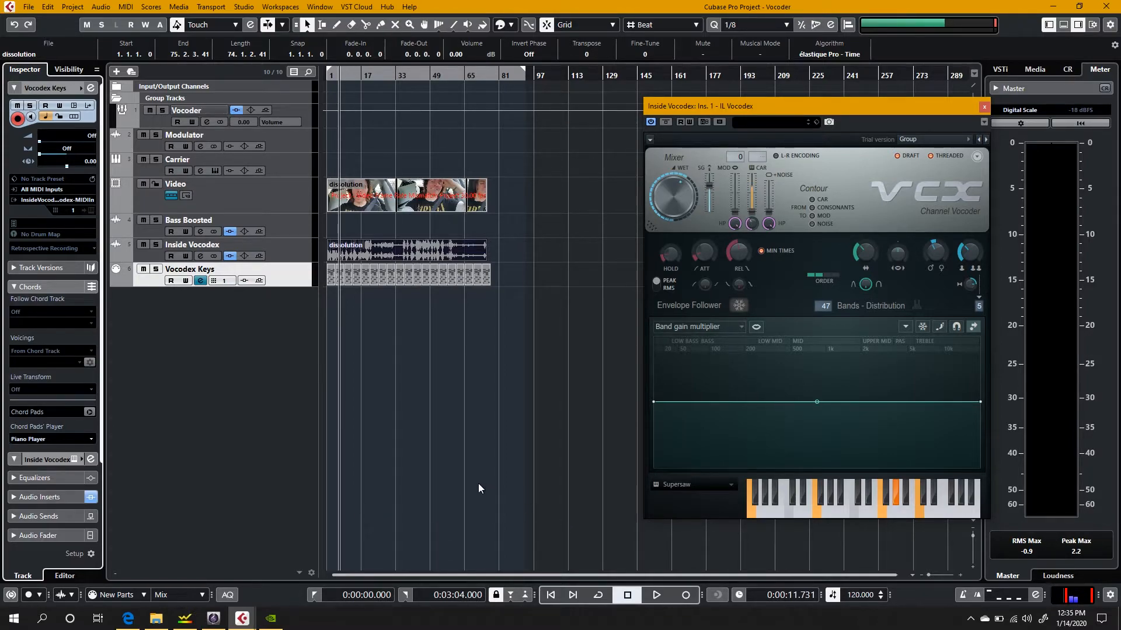
- Show the On-Screen Keyboard below the tracks and play a five-note run up and down through Vocodex Keys
{"action": "key", "text": "alt+k"}
{"action": "left_click_drag", "start_coordinate": [924, 107], "coordinate": [489, 349]}
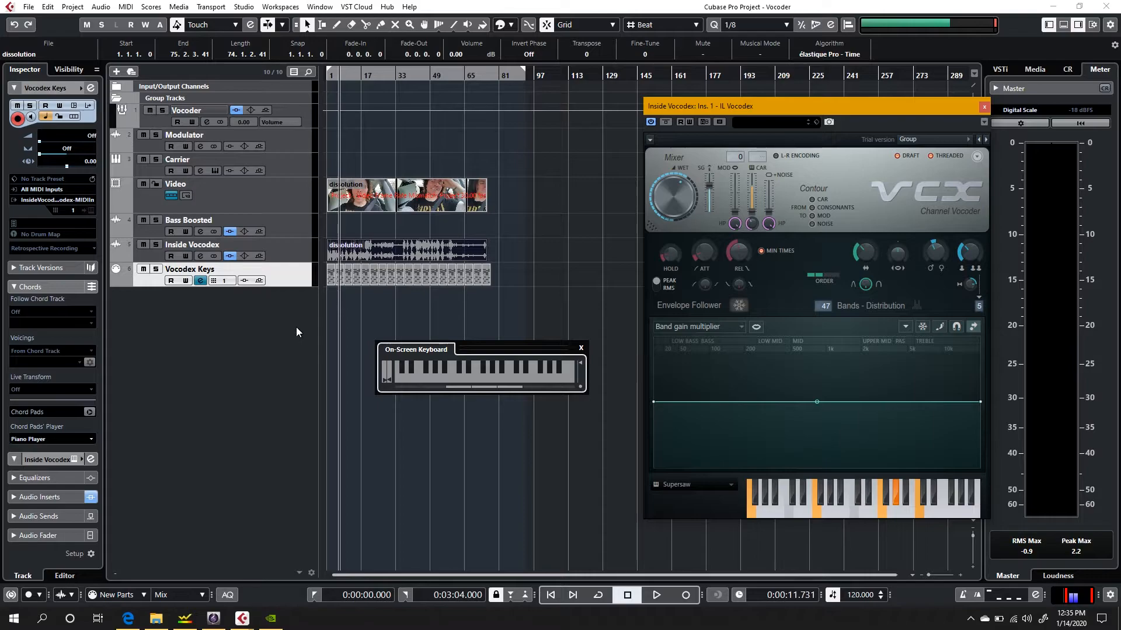
{"action": "key", "text": "q"}
{"action": "key", "text": "w"}
{"action": "key", "text": "e"}
{"action": "key", "text": "r"}
{"action": "key", "text": "t"}
{"action": "key", "text": "r"}
{"action": "key", "text": "e"}
{"action": "key", "text": "w"}
{"action": "key", "text": "q"}
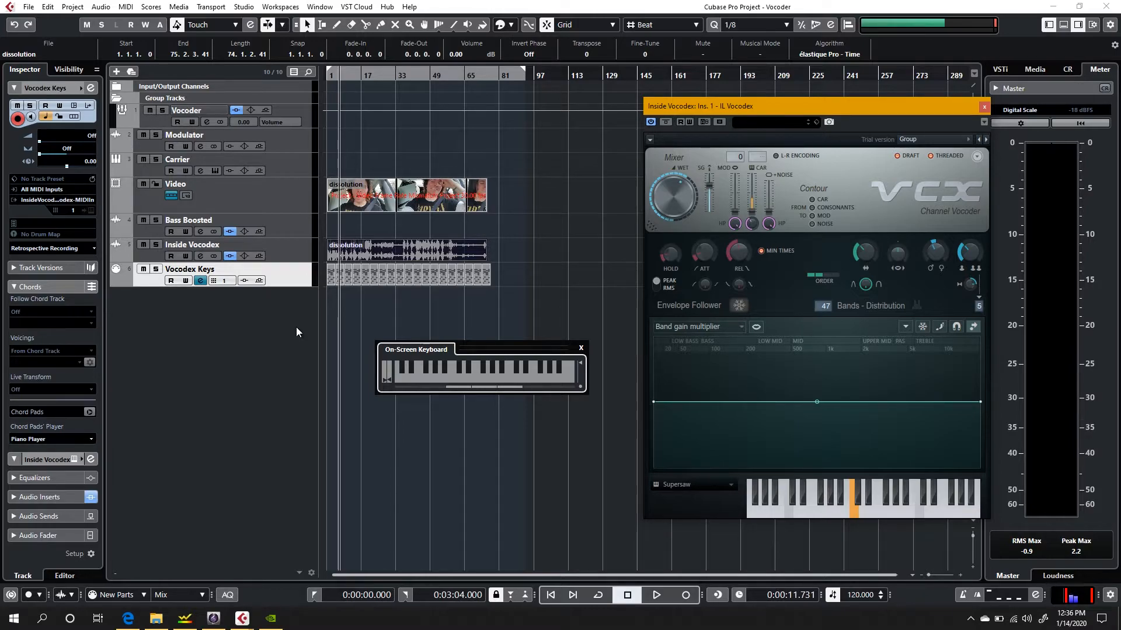
- Play a series of chords on the On-Screen Keyboard to demonstrate how they reach the IL Vocodex keys
{"action": "key", "text": "q"}
{"action": "key", "text": "e"}
{"action": "key", "text": "t"}
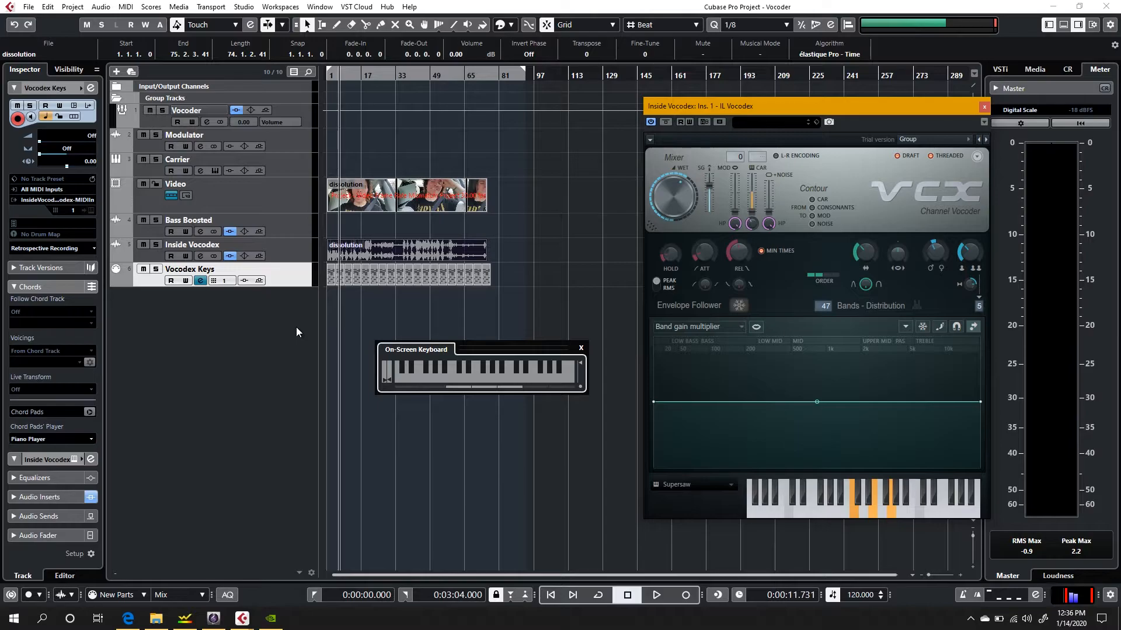
{"action": "key", "text": "e"}
{"action": "key", "text": "t"}
{"action": "key", "text": "u"}
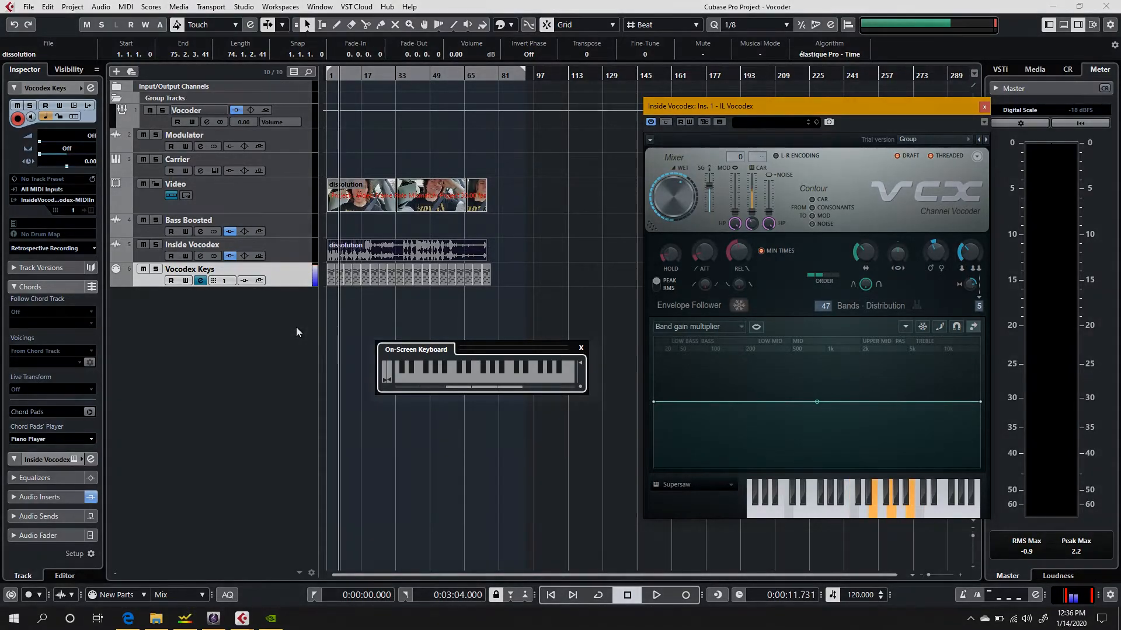
{"action": "key", "text": "c"}
{"action": "key", "text": "b"}
{"action": "key", "text": "m"}
{"action": "key", "text": "w"}
{"action": "key", "text": "r"}
{"action": "key", "text": "y"}
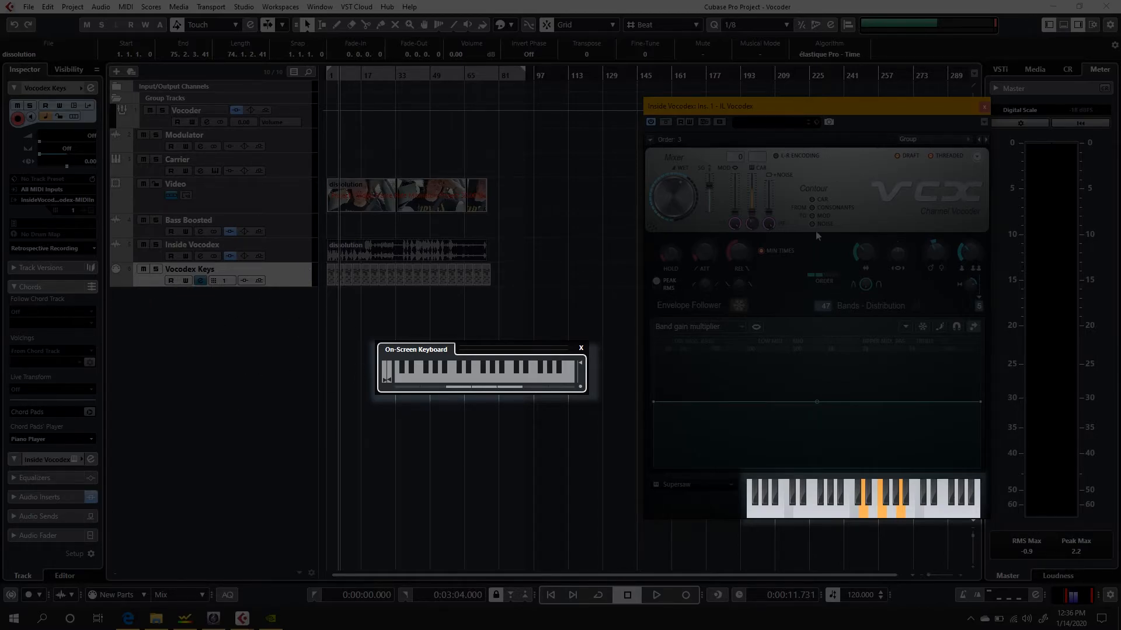
{"action": "key", "text": "e"}
{"action": "key", "text": "t"}
{"action": "key", "text": "u"}
{"action": "key", "text": "r"}
{"action": "key", "text": "y"}
{"action": "key", "text": "i"}
{"action": "key", "text": "w"}
{"action": "key", "text": "r"}
{"action": "key", "text": "y"}
{"action": "key", "text": "q"}
{"action": "key", "text": "r"}
{"action": "key", "text": "t"}
{"action": "key", "text": "u"}
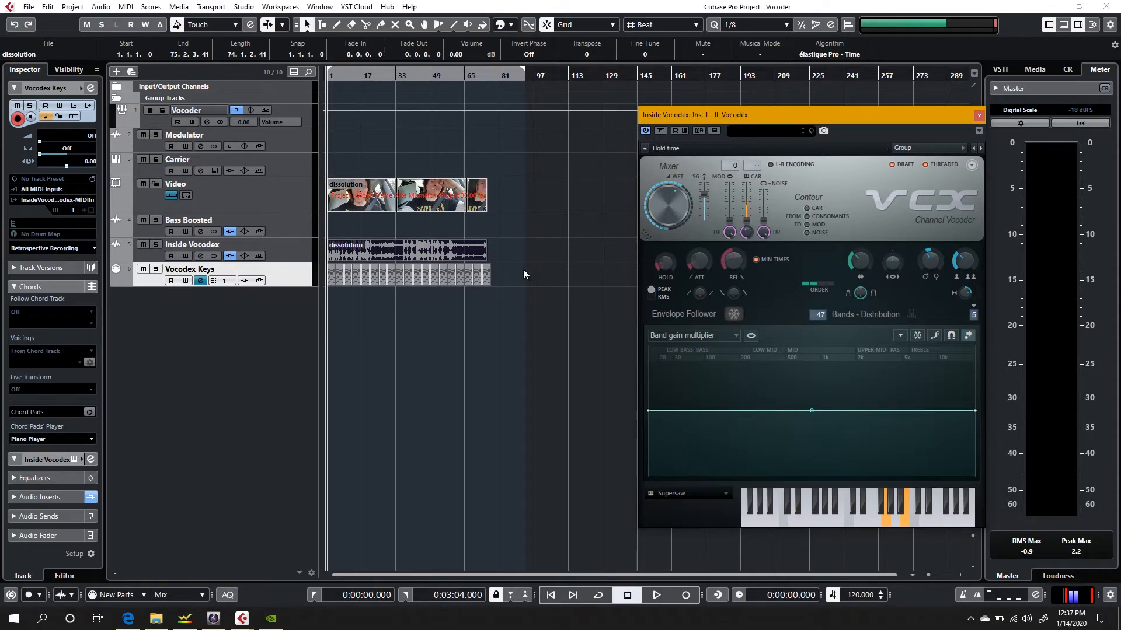
- Delete all the MIDI parts on the Vocodex Keys track, dismissing any track creation dialog
{"action": "left_click", "coordinate": [386, 273]}
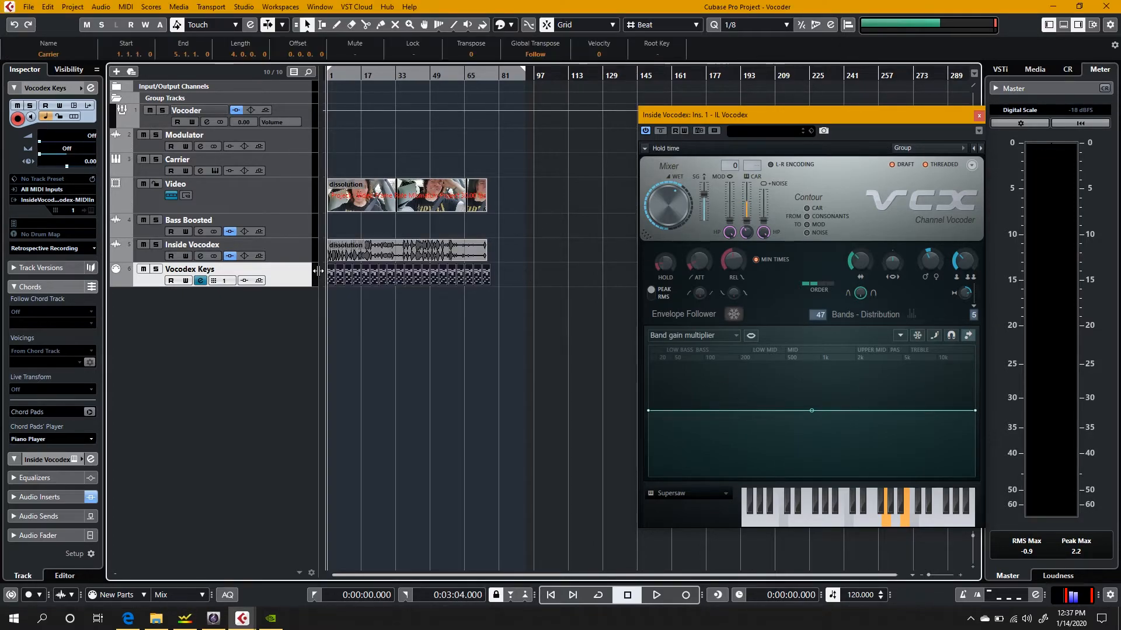
{"action": "double_click", "coordinate": [377, 330]}
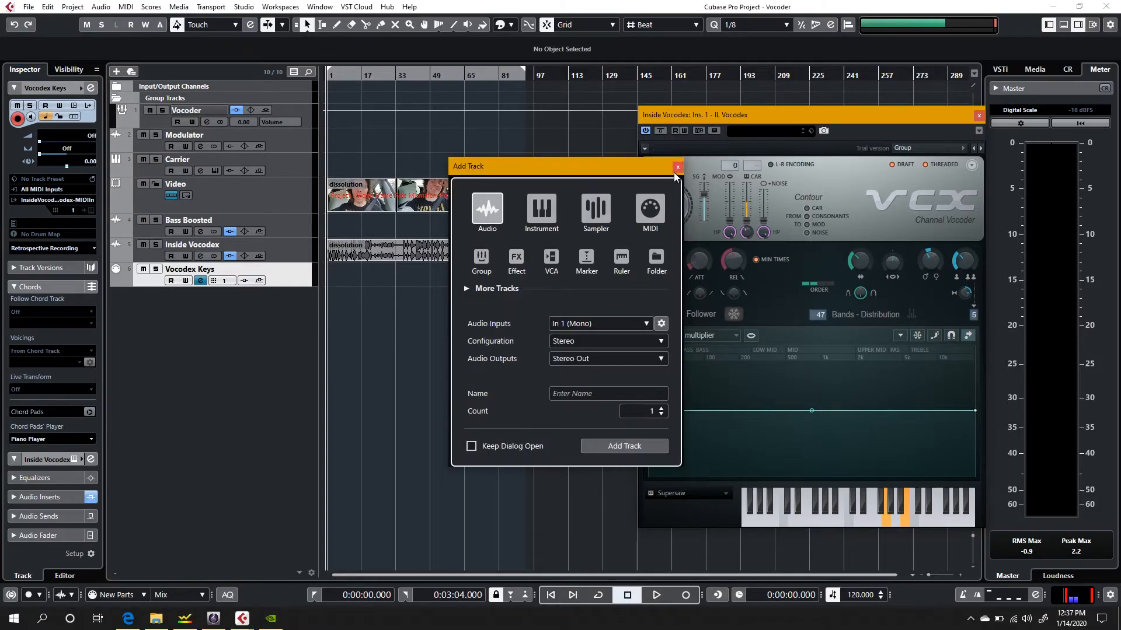
{"action": "key", "text": "Escape"}
- Reopen the On-Screen Keyboard, hold a three-note chord, and play the project to hear the vocals vocoded with it
{"action": "key", "text": "alt+k"}
{"action": "key", "text": "q"}
{"action": "key", "text": "e"}
{"action": "key", "text": "t"}
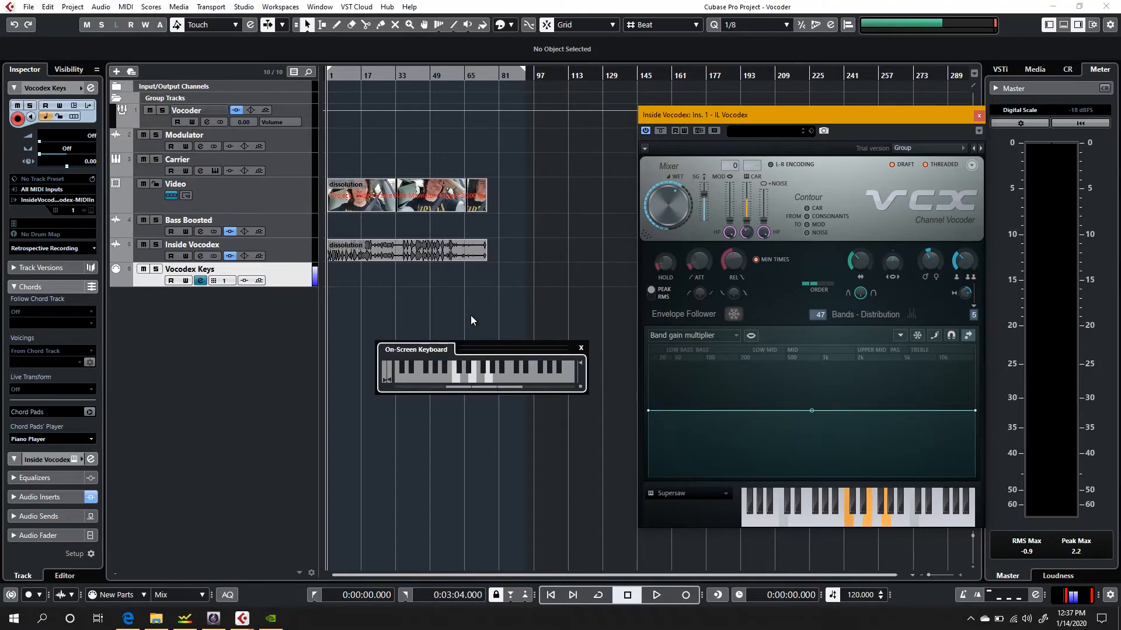
{"action": "key", "text": "space"}
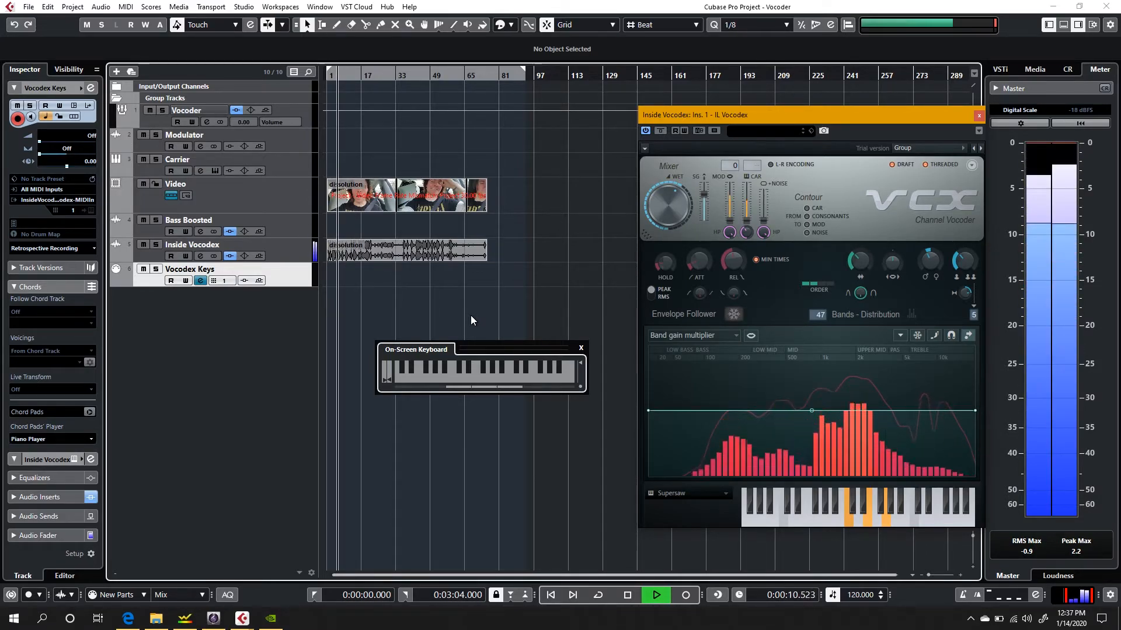
{"action": "key", "text": "space"}
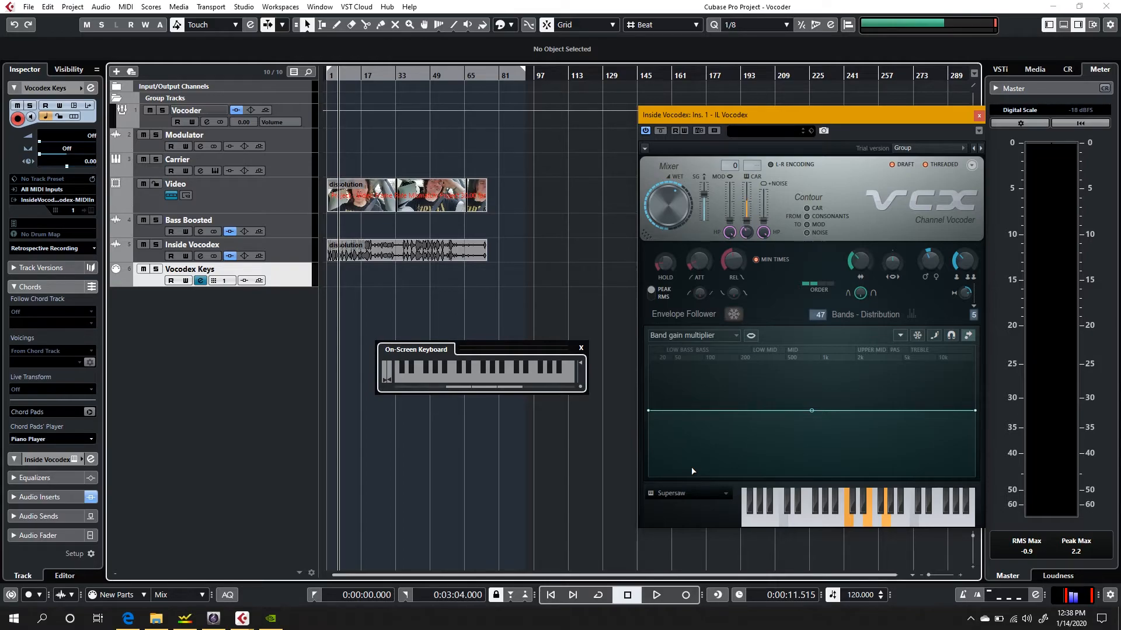
- Undo the deletion of the Vocodex Keys parts, return to the project start, and audition the vocoded passage
{"action": "left_click", "coordinate": [47, 8]}
{"action": "left_click", "coordinate": [60, 22]}
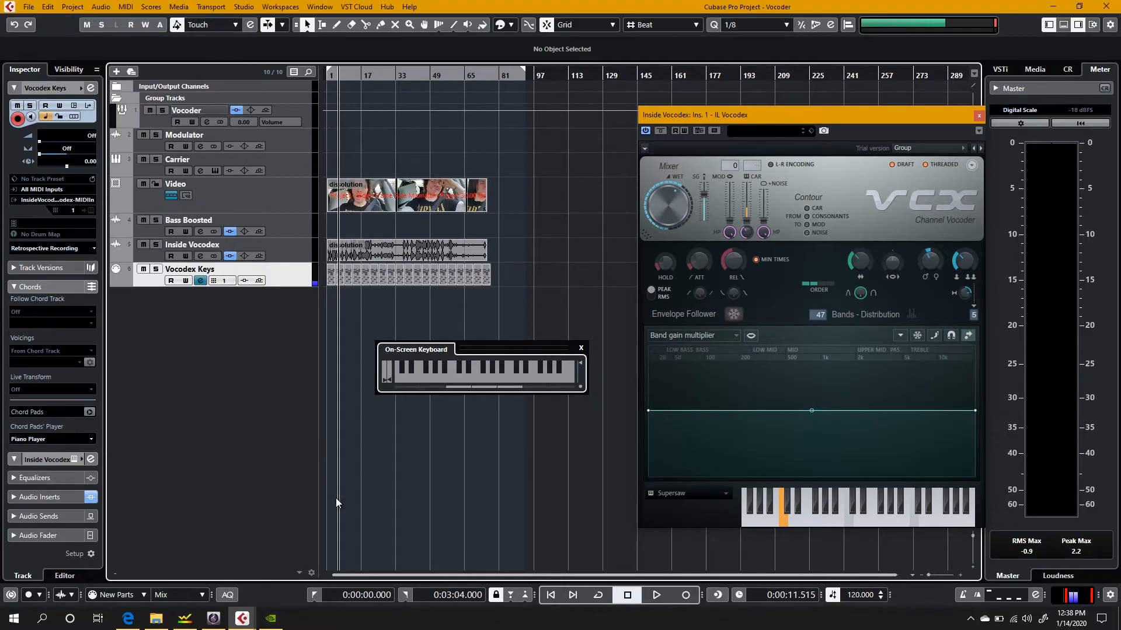
{"action": "left_click", "coordinate": [312, 596]}
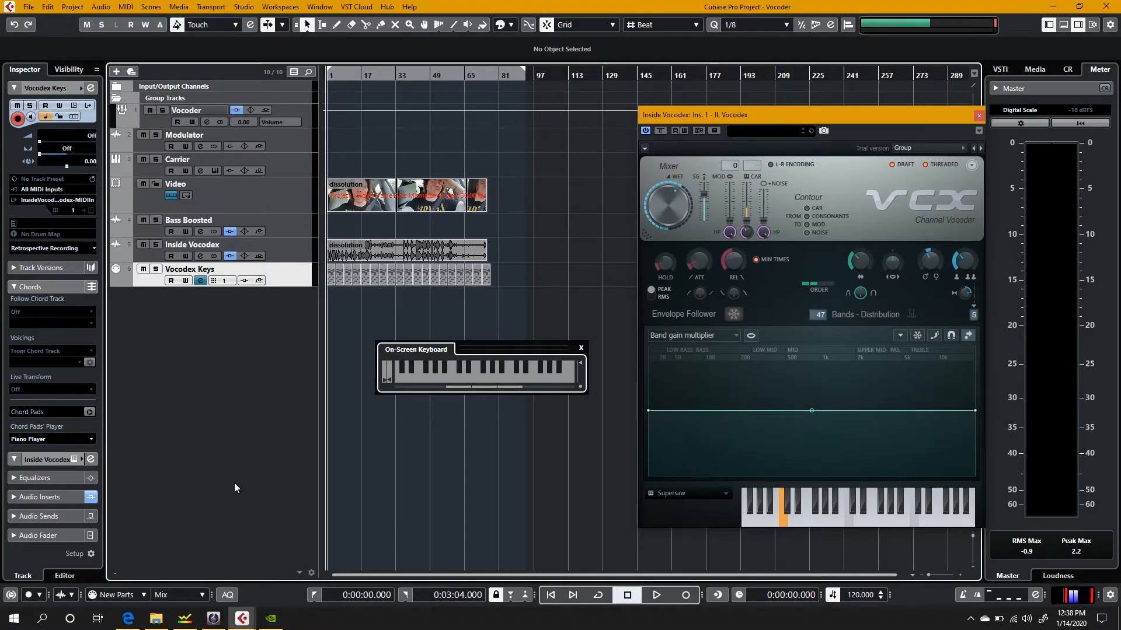
{"action": "key", "text": "space"}
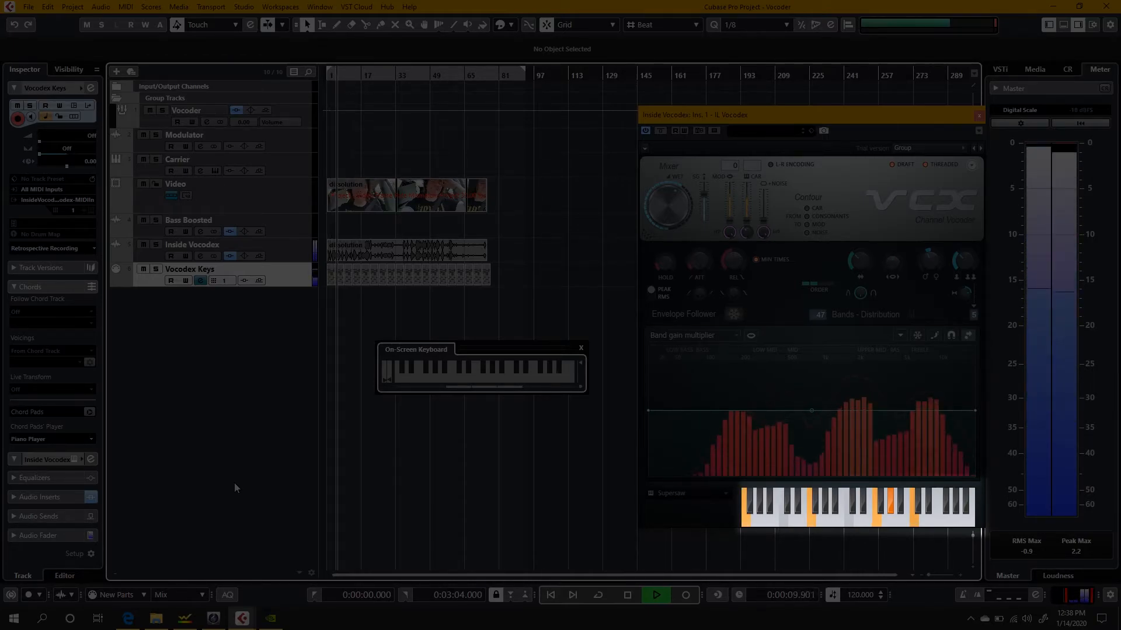
{"action": "key", "text": "space"}
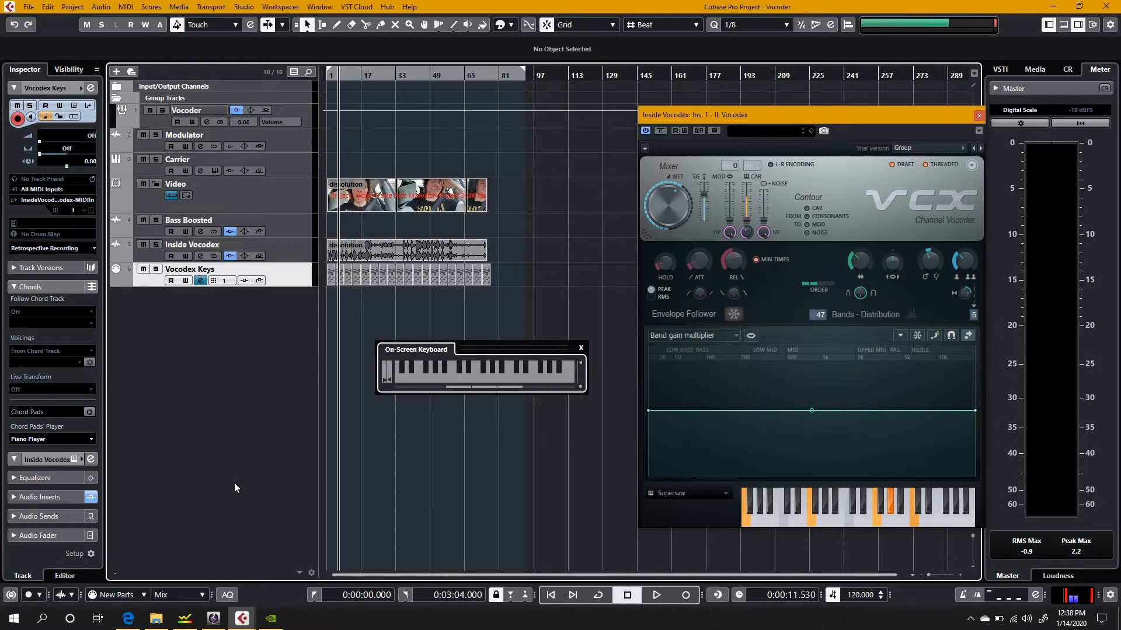
- Show the Video Player and arrange its window and the IL Vocodex window around the On-Screen Keyboard
{"action": "key", "text": "F8"}
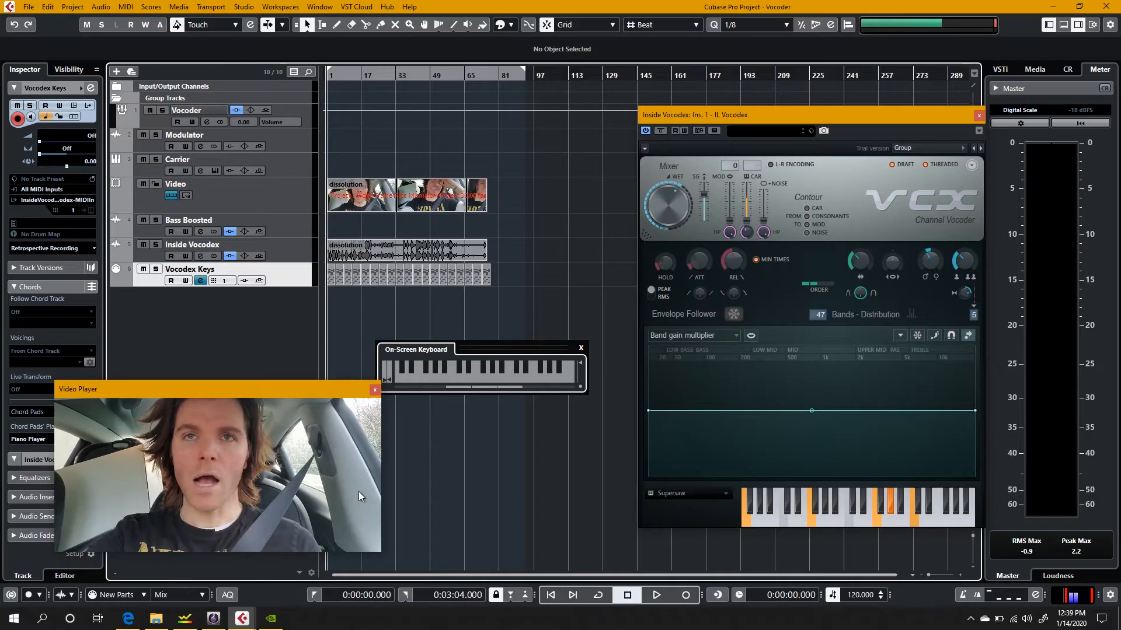
{"action": "left_click_drag", "start_coordinate": [901, 113], "coordinate": [844, 118]}
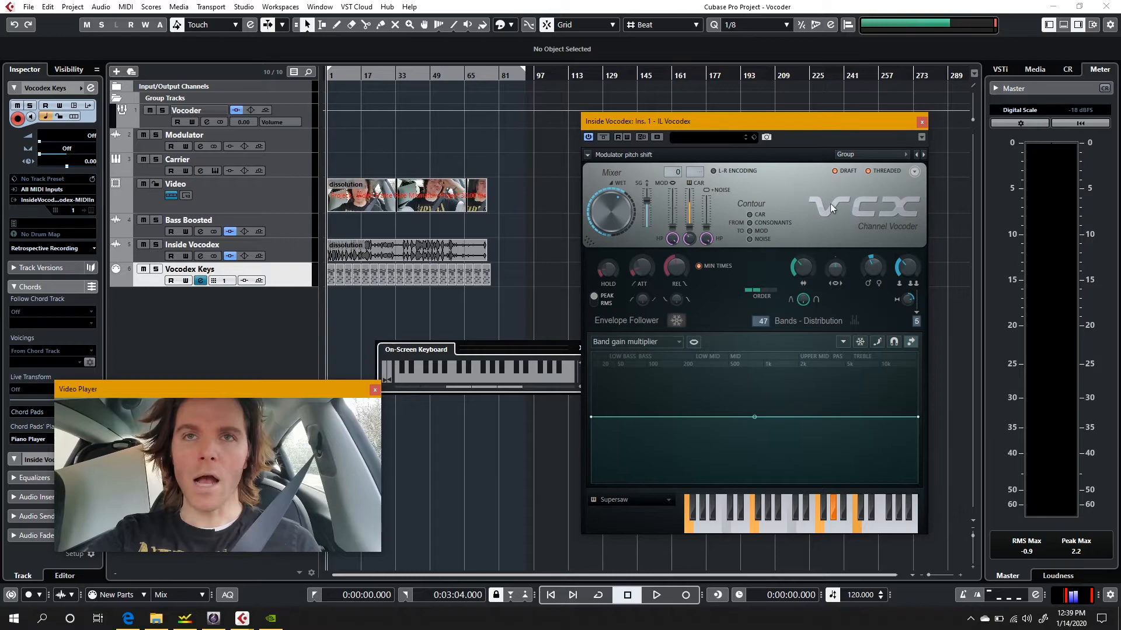
{"action": "left_click_drag", "start_coordinate": [761, 120], "coordinate": [849, 120]}
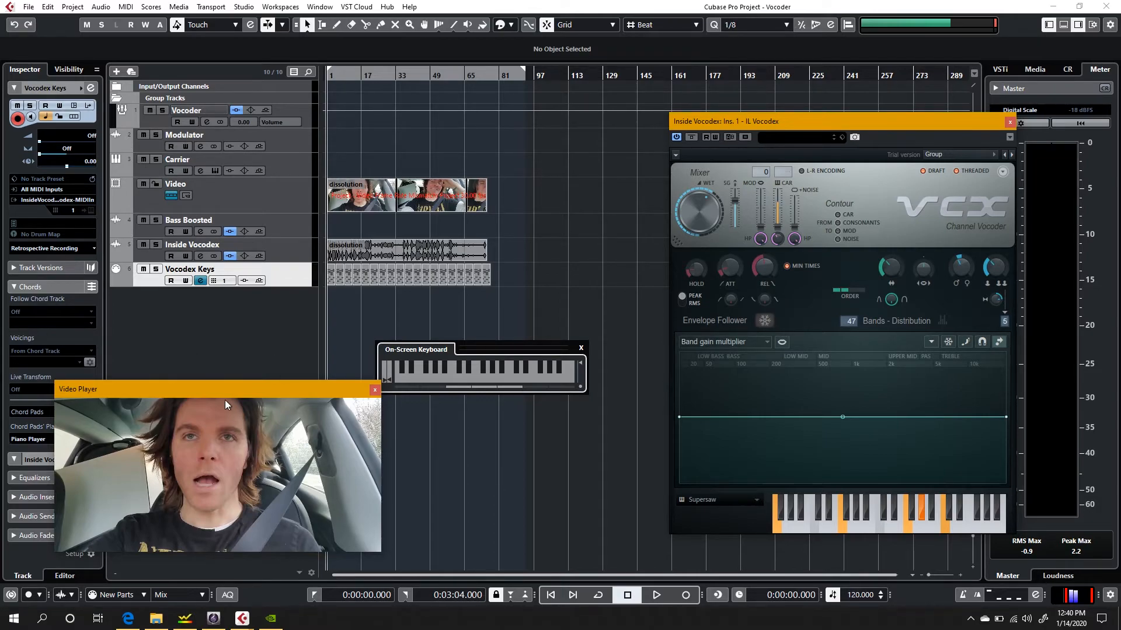
{"action": "left_click_drag", "start_coordinate": [251, 386], "coordinate": [243, 389]}
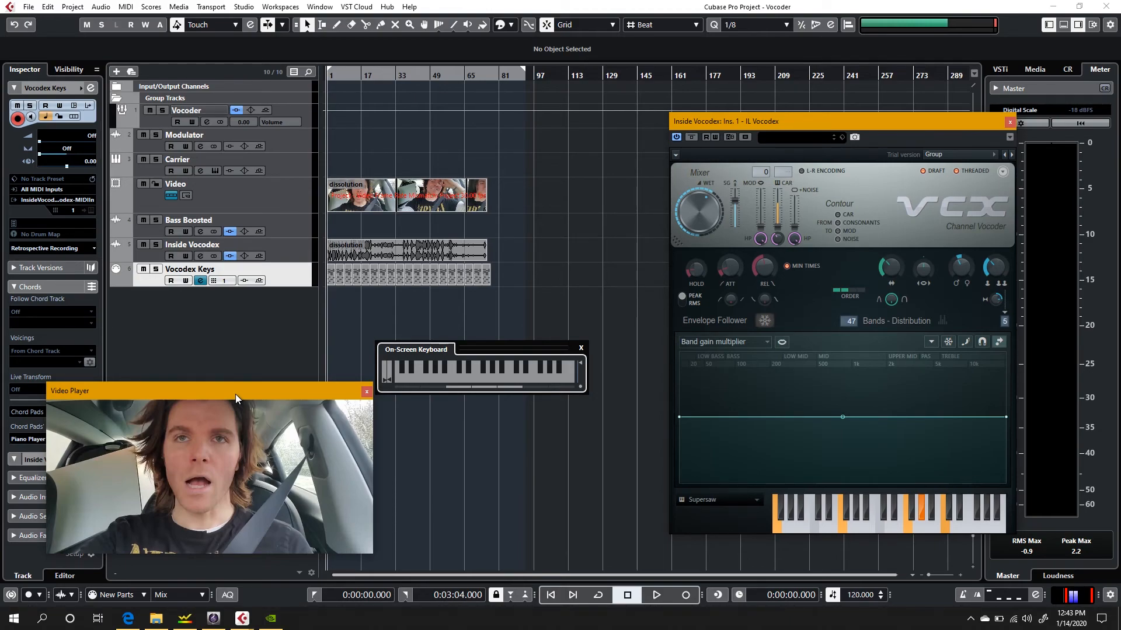
- Review the Vocoder group's inserts and the effect list for its third slot without choosing one, then close the channel settings
{"action": "left_click", "coordinate": [208, 122]}
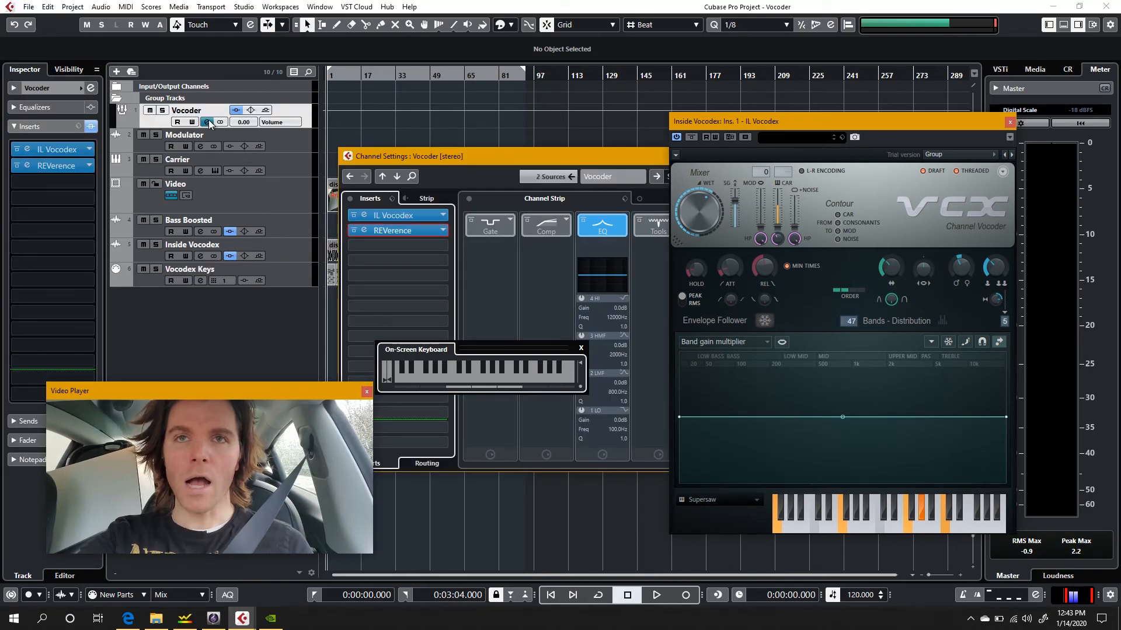
{"action": "left_click", "coordinate": [441, 246]}
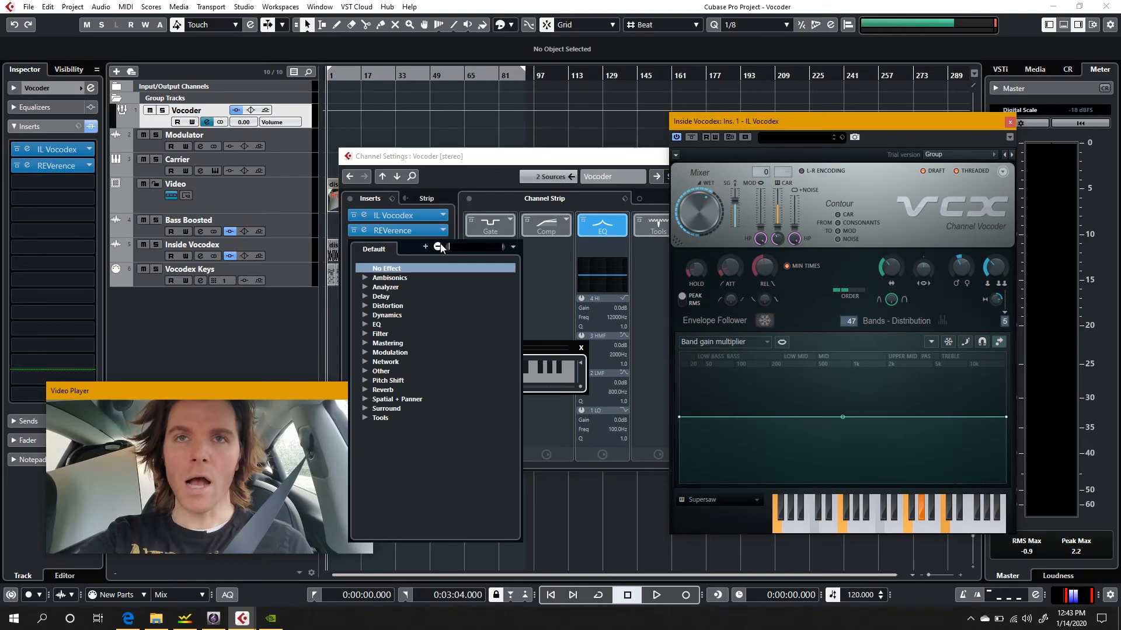
{"action": "left_click", "coordinate": [450, 195]}
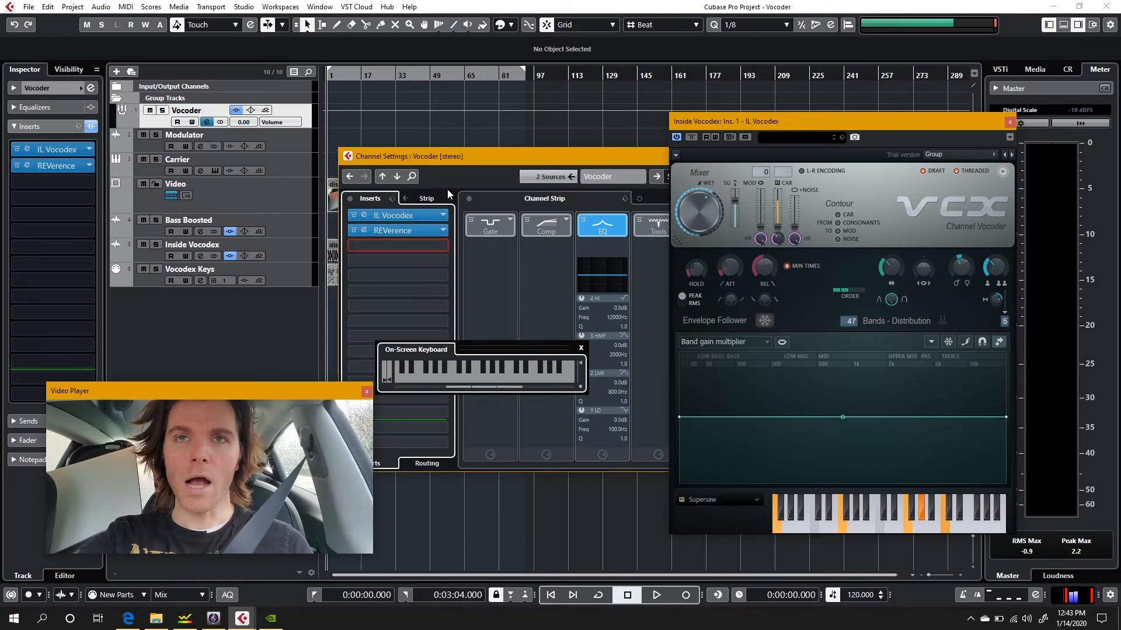
{"action": "left_click", "coordinate": [346, 157]}
{"action": "double_click", "coordinate": [346, 157]}
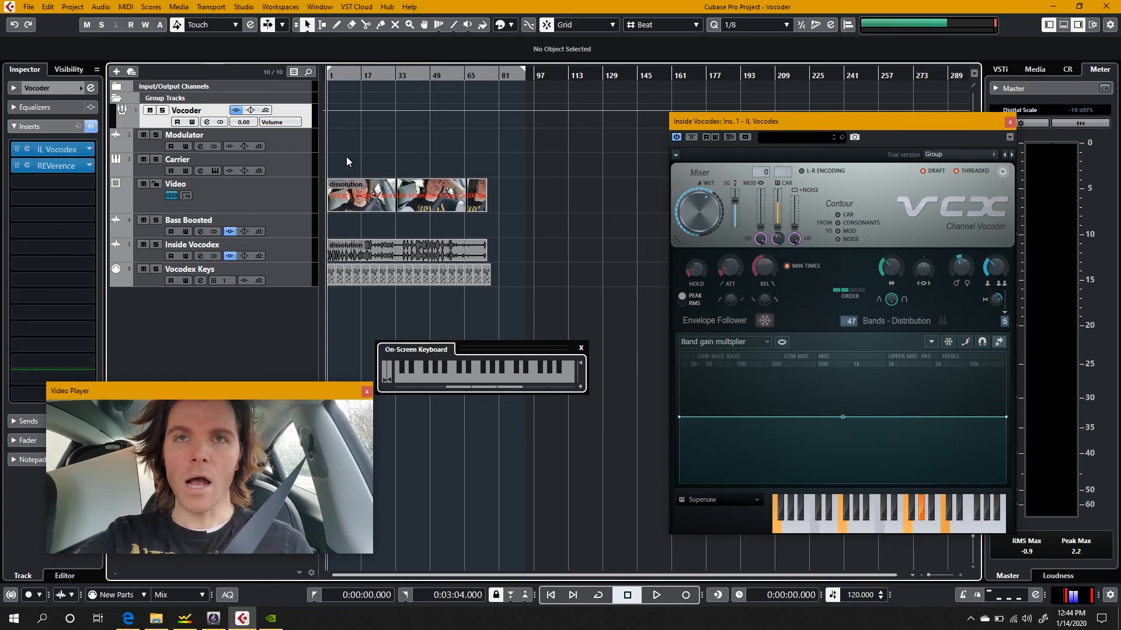
{"action": "left_click_drag", "start_coordinate": [836, 130], "coordinate": [824, 130]}
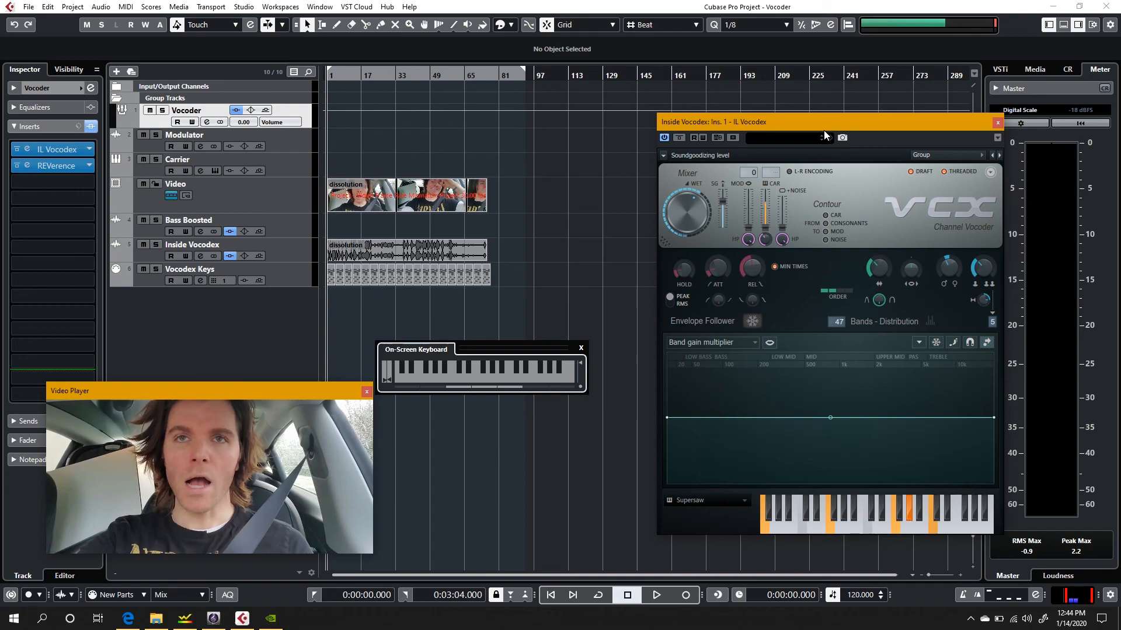
{"action": "left_click", "coordinate": [261, 376]}
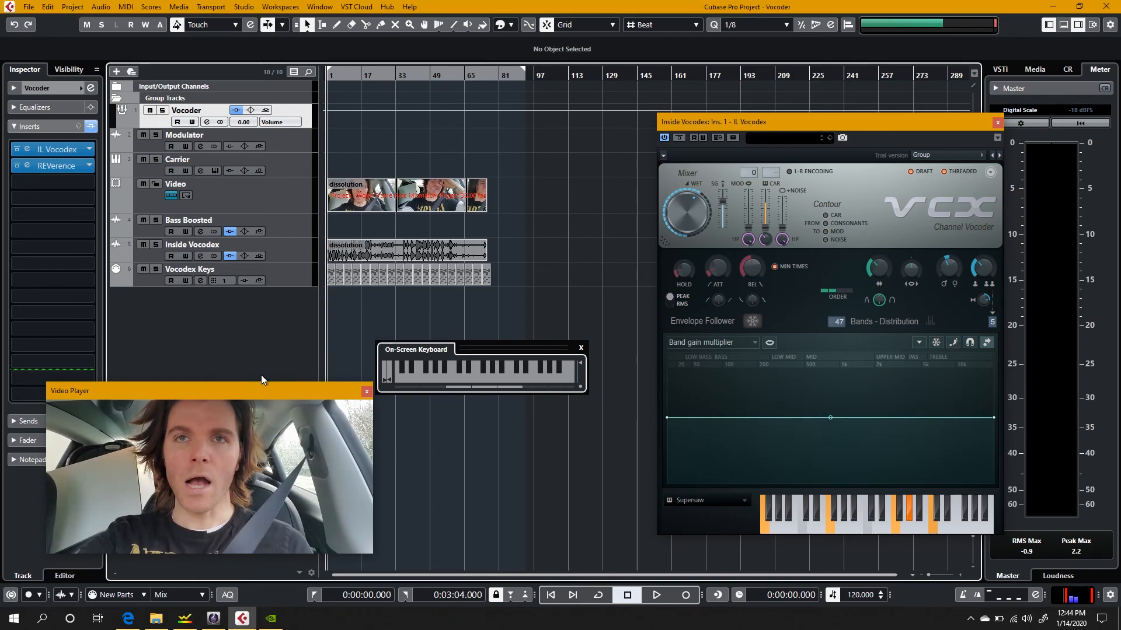